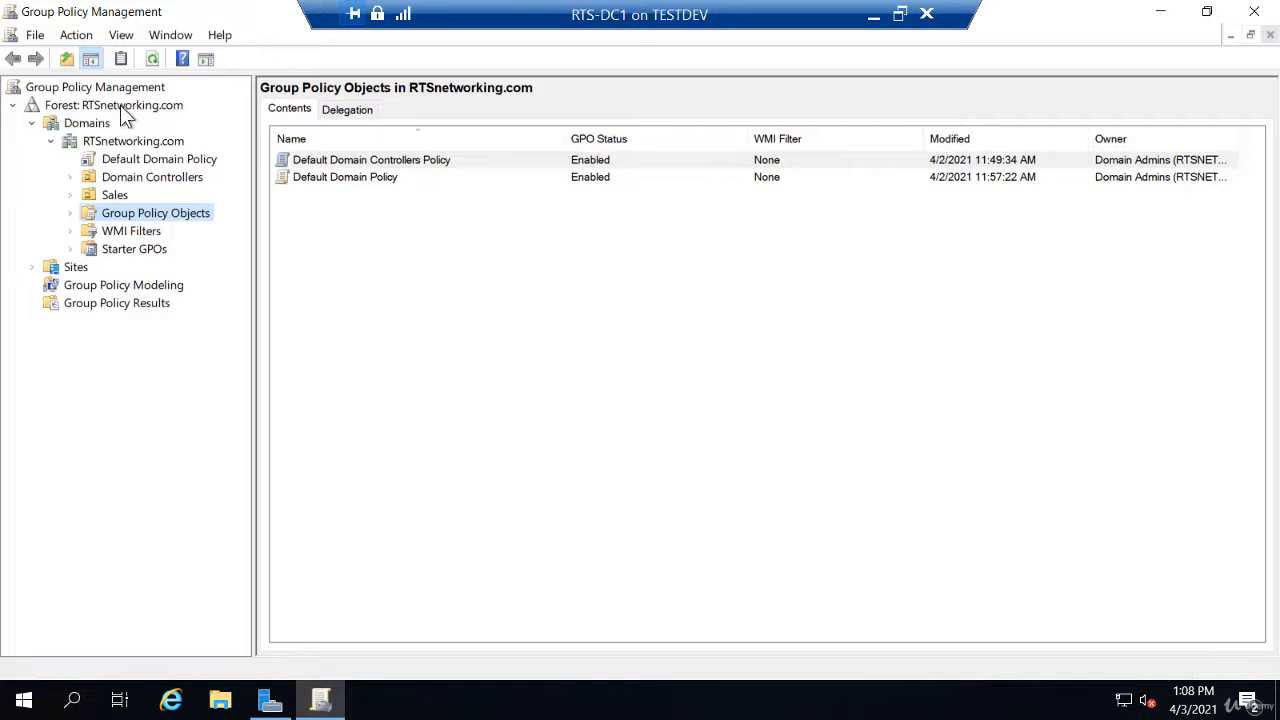
- Expand the Domains container and the RTSnetworking.com domain to list its policy links, OUs and containers
left_click(31, 123)
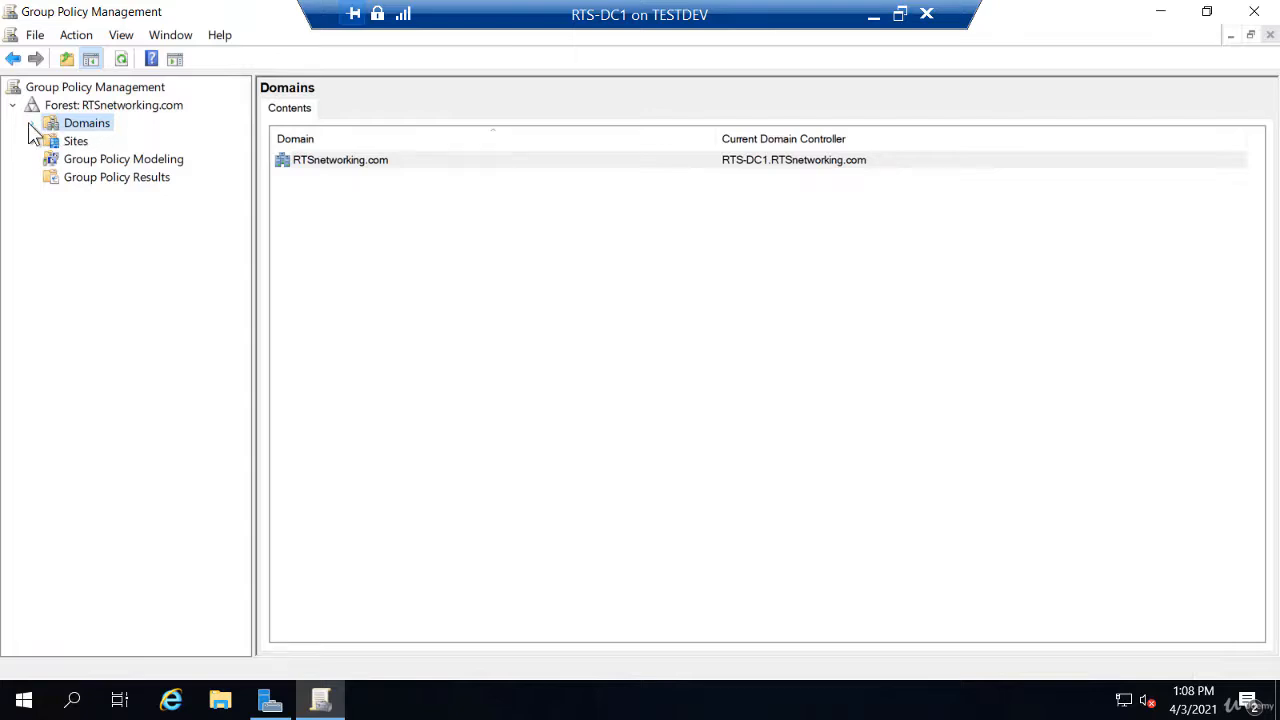
left_click(31, 123)
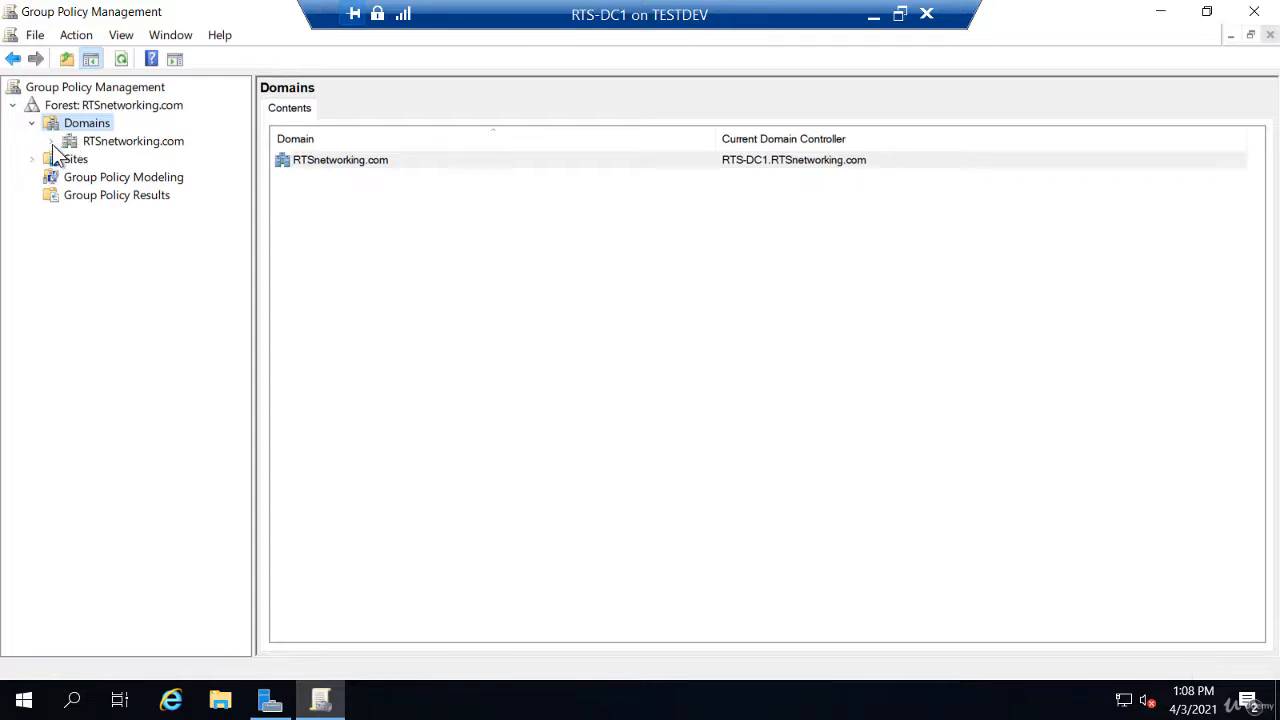
left_click(52, 141)
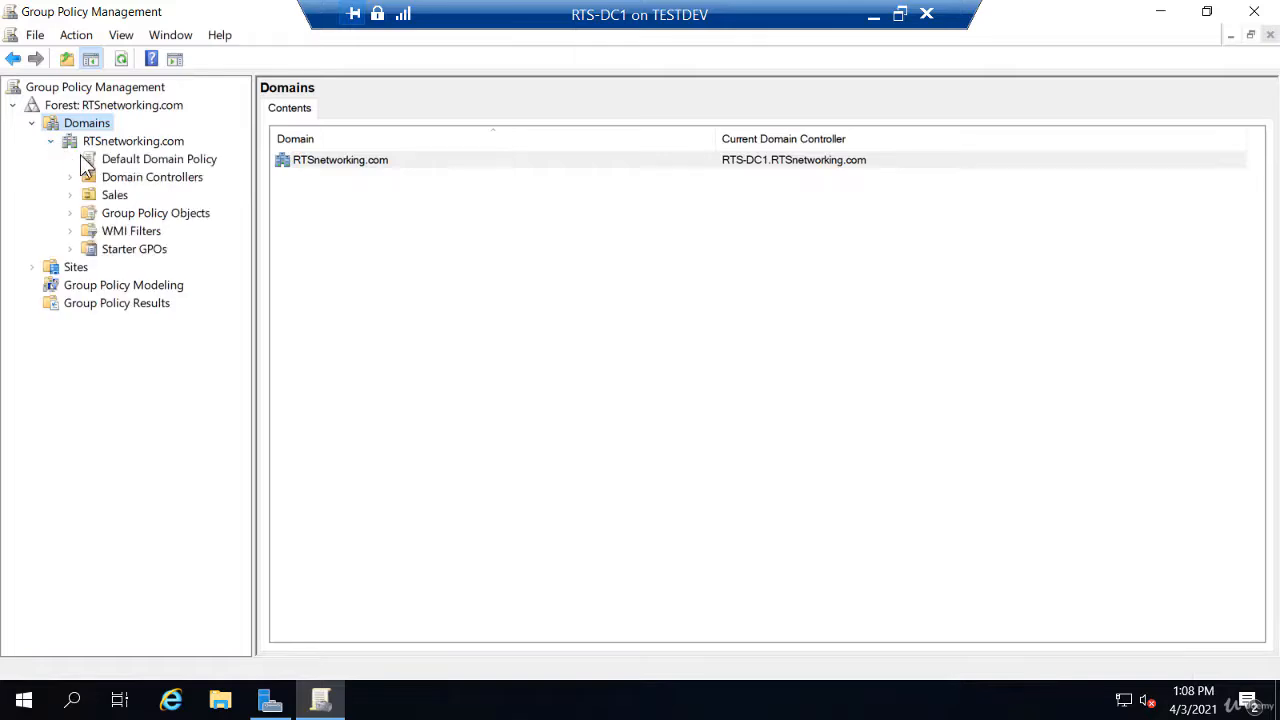
- Display the Default Domain Policy link under RTSnetworking.com and stop the GPO link notice from being shown again
left_click(118, 160)
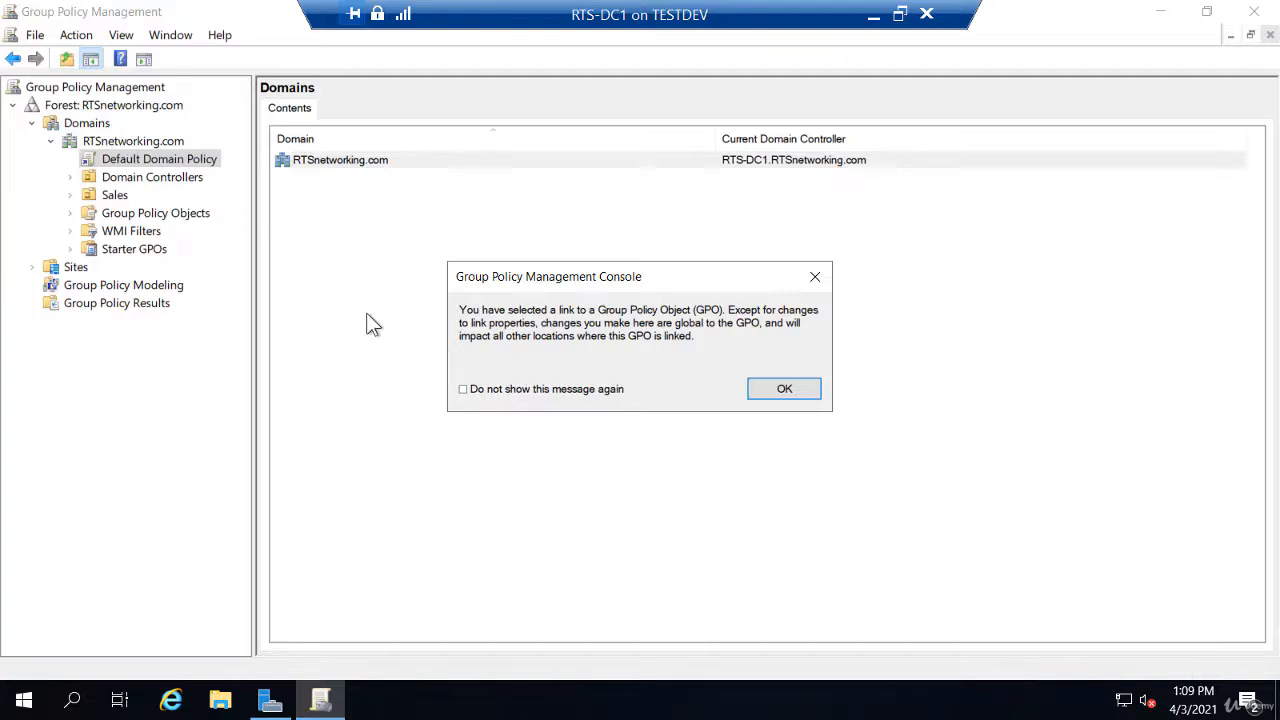
left_click(462, 389)
left_click(772, 384)
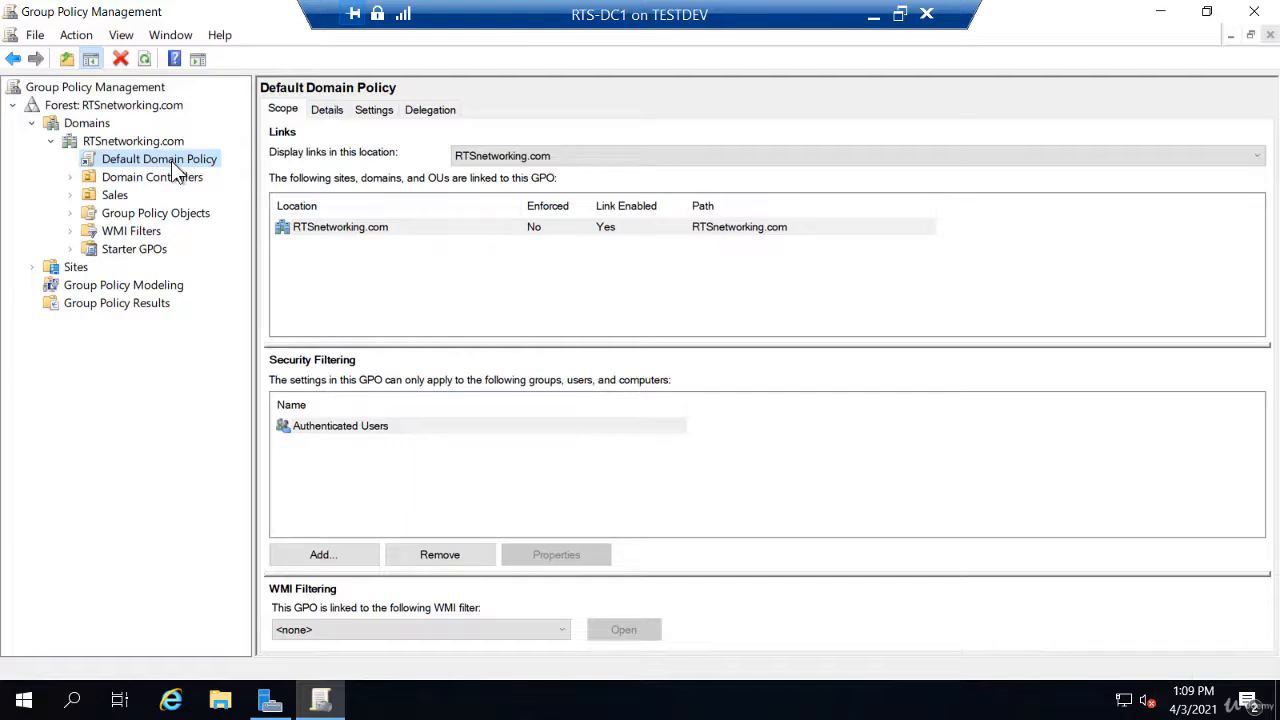
- Expand the Domain Controllers OU and the Group Policy Objects container to list their policies
left_click(72, 177)
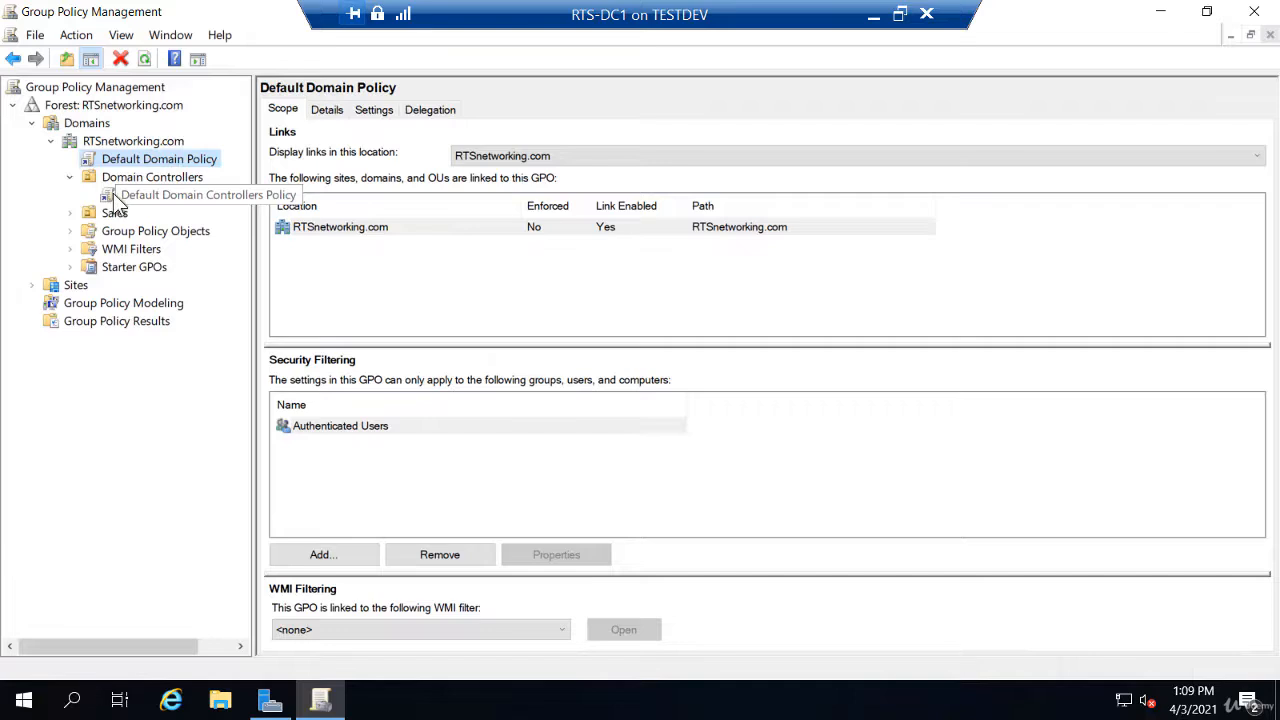
left_click(70, 231)
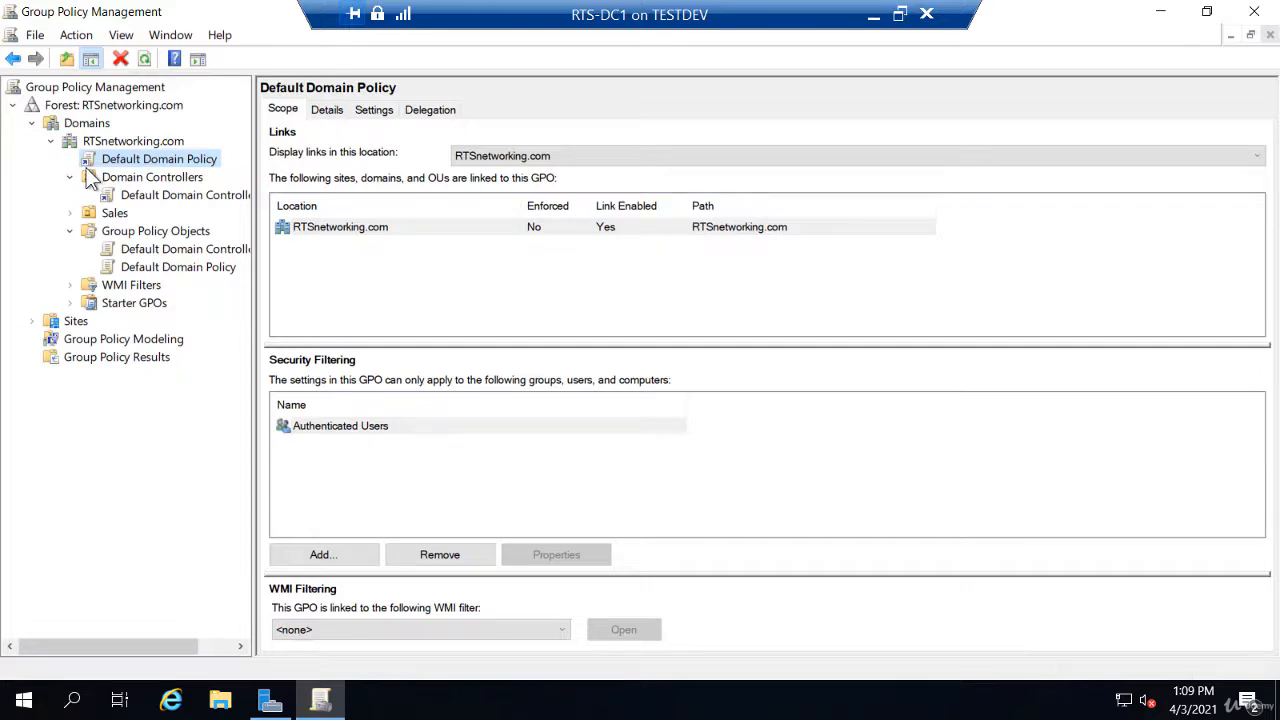
- Create a new GPO named "Device Install Restrictions" in the Group Policy Objects container, with no source starter GPO
left_click(119, 236)
right_click(119, 236)
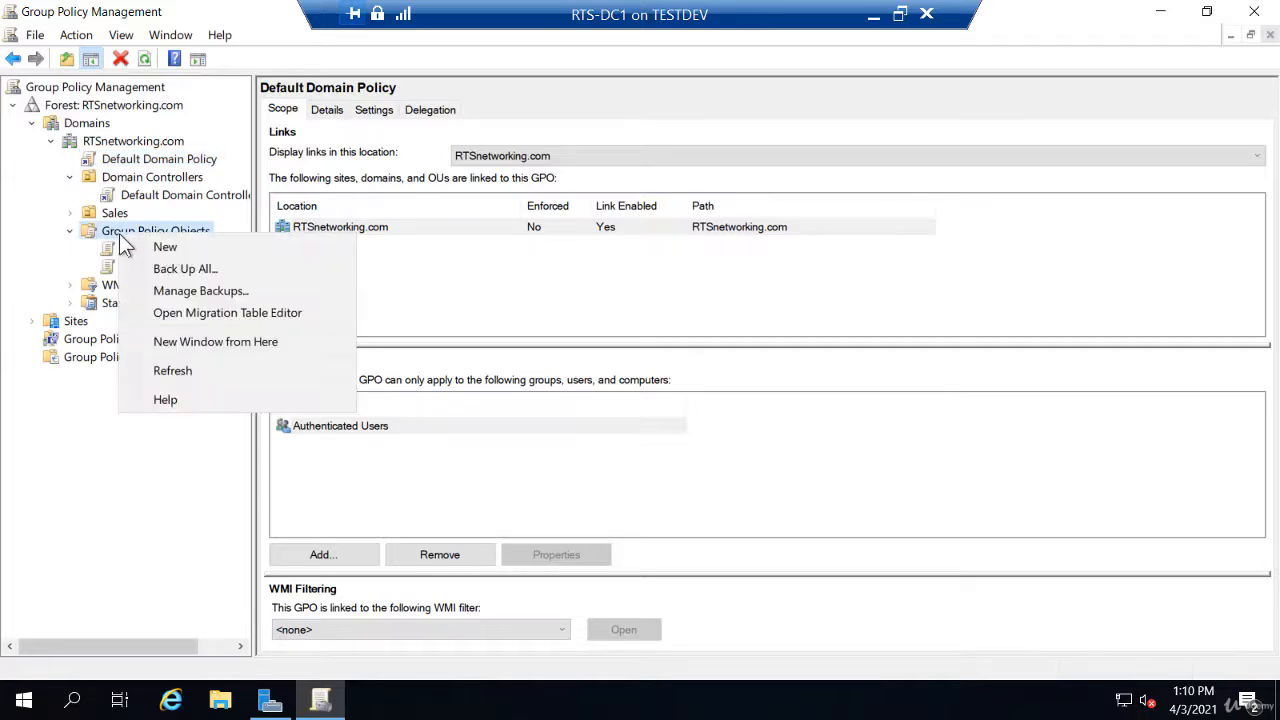
left_click(131, 246)
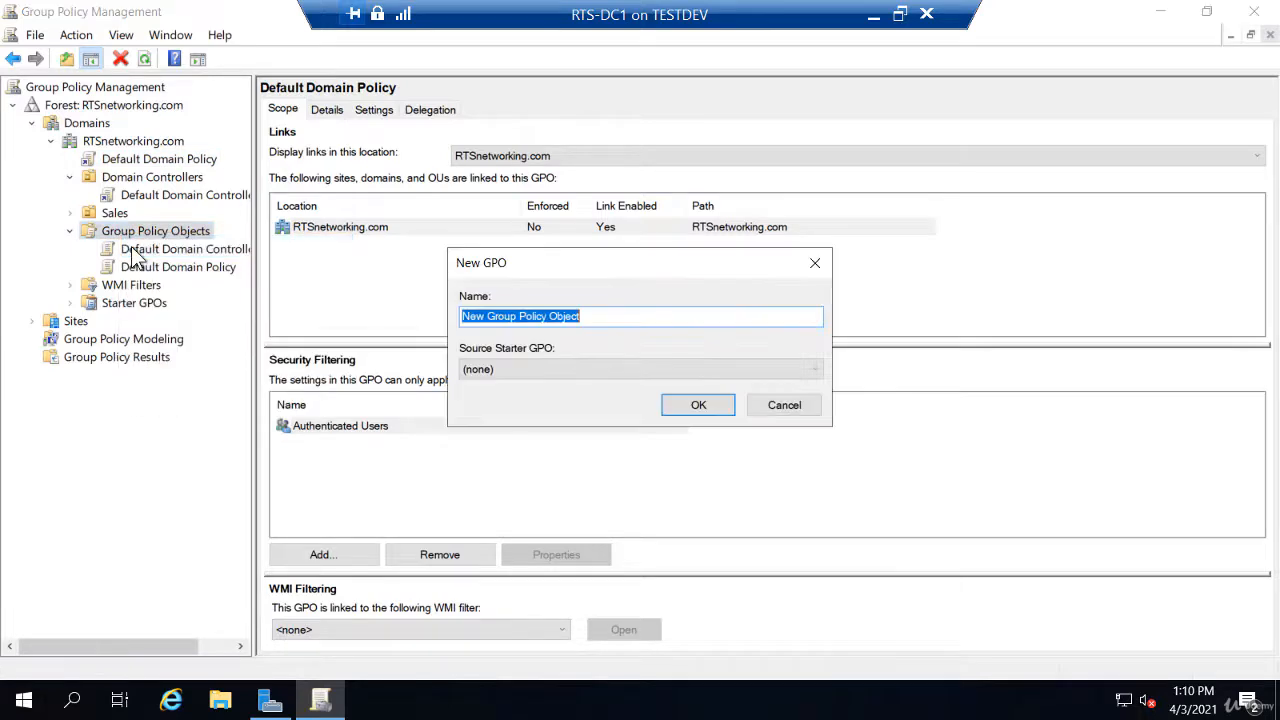
key("BackSpace")
type("Device")
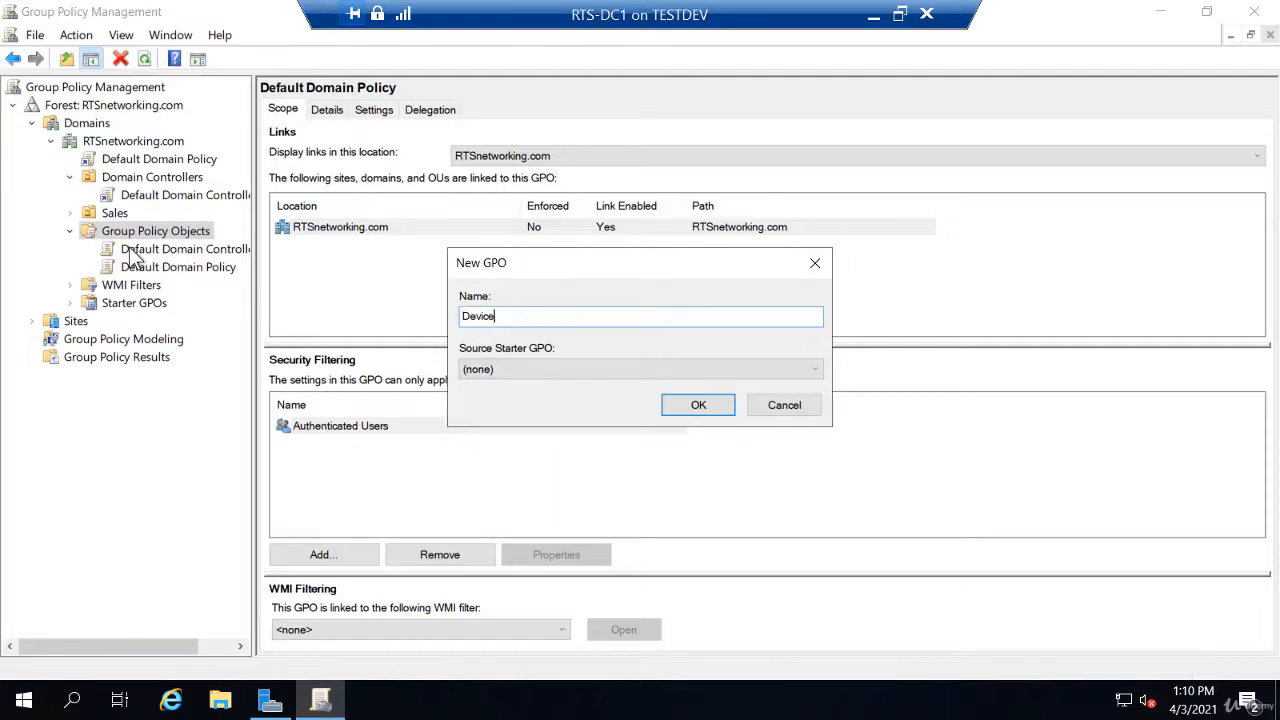
type(" Install Restrictions")
left_click(697, 409)
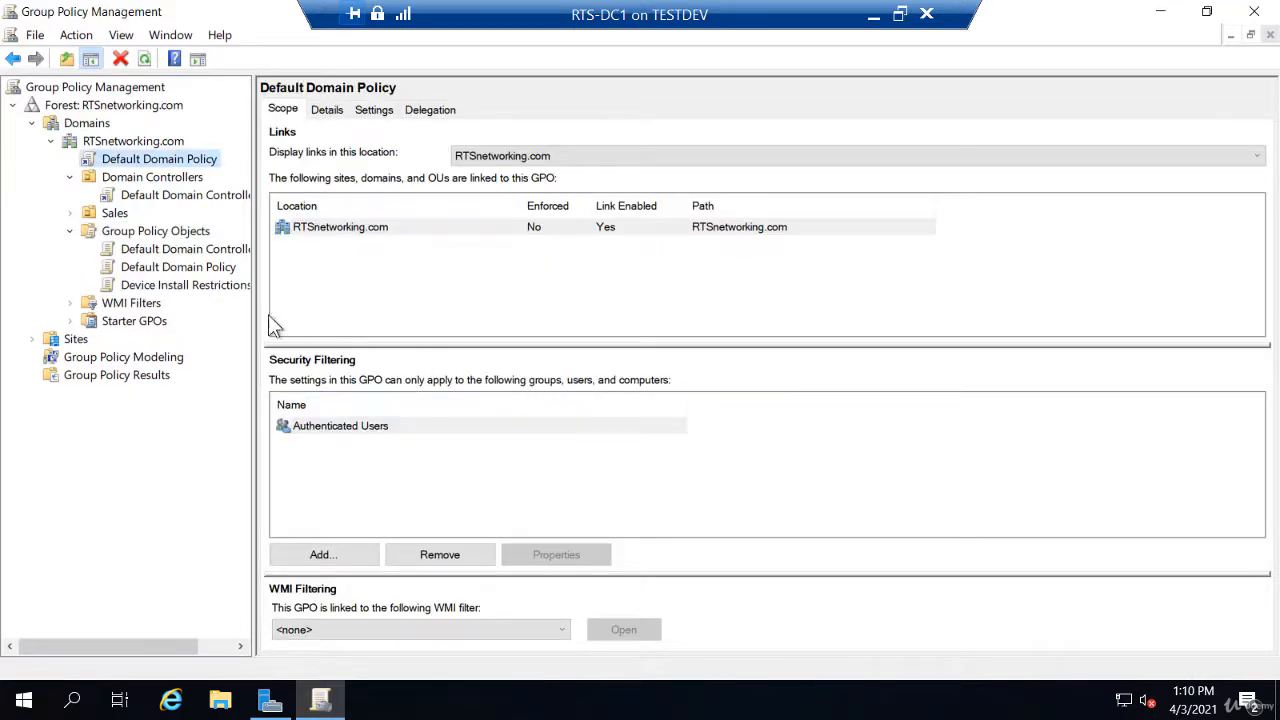
- Review the settings report of the Device Install Restrictions GPO down to its Computer and User Configuration sections, dismissing the Internet Explorer security notice
left_click(211, 288)
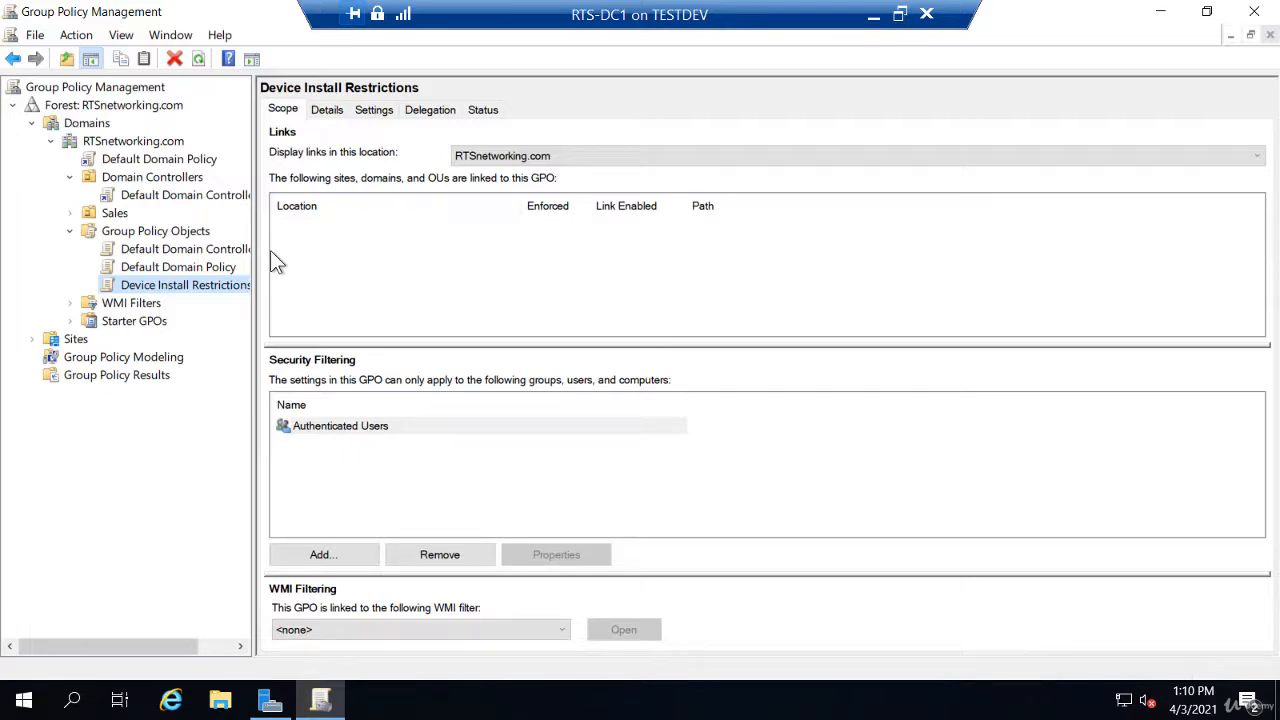
left_click(365, 113)
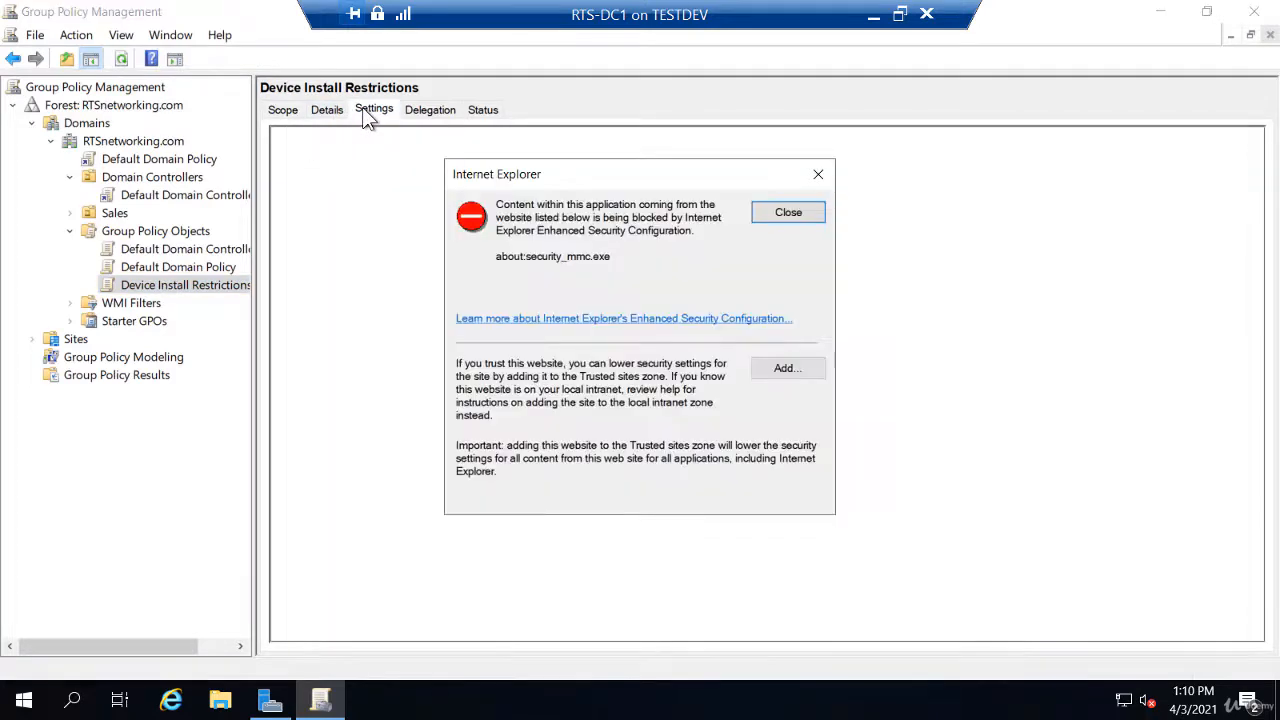
left_click(790, 215)
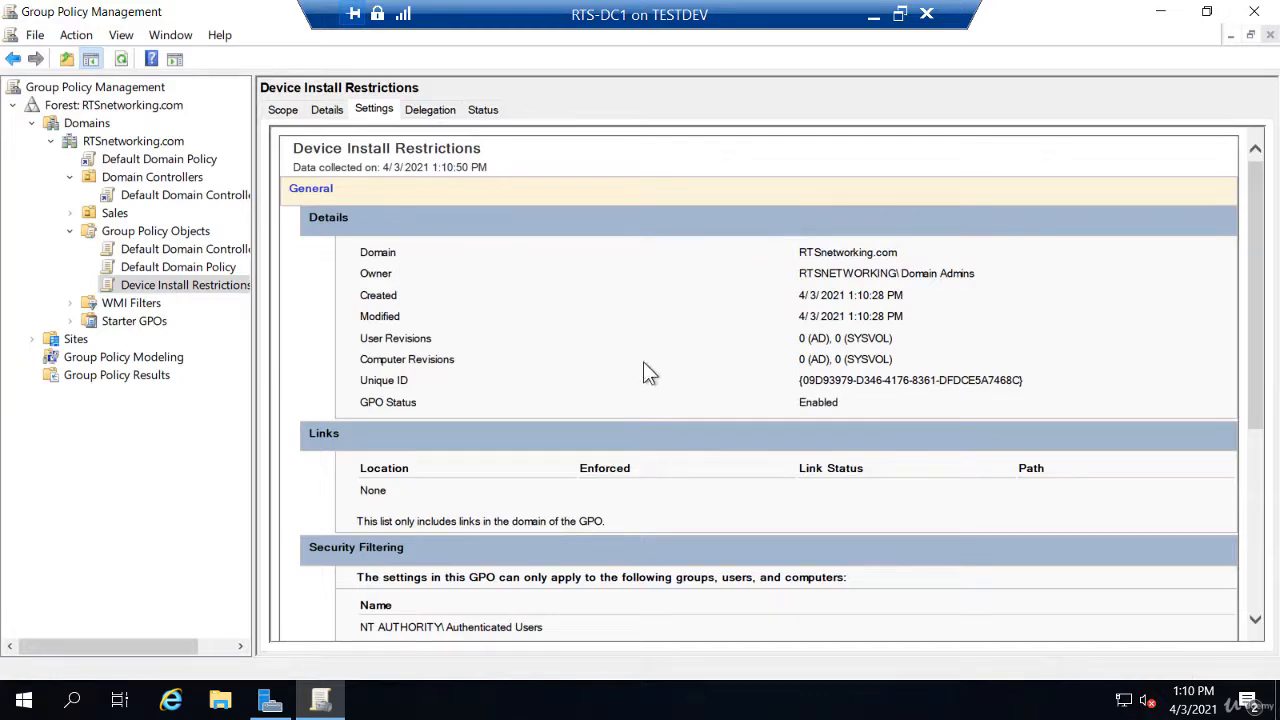
scroll(632, 395, "down", 5)
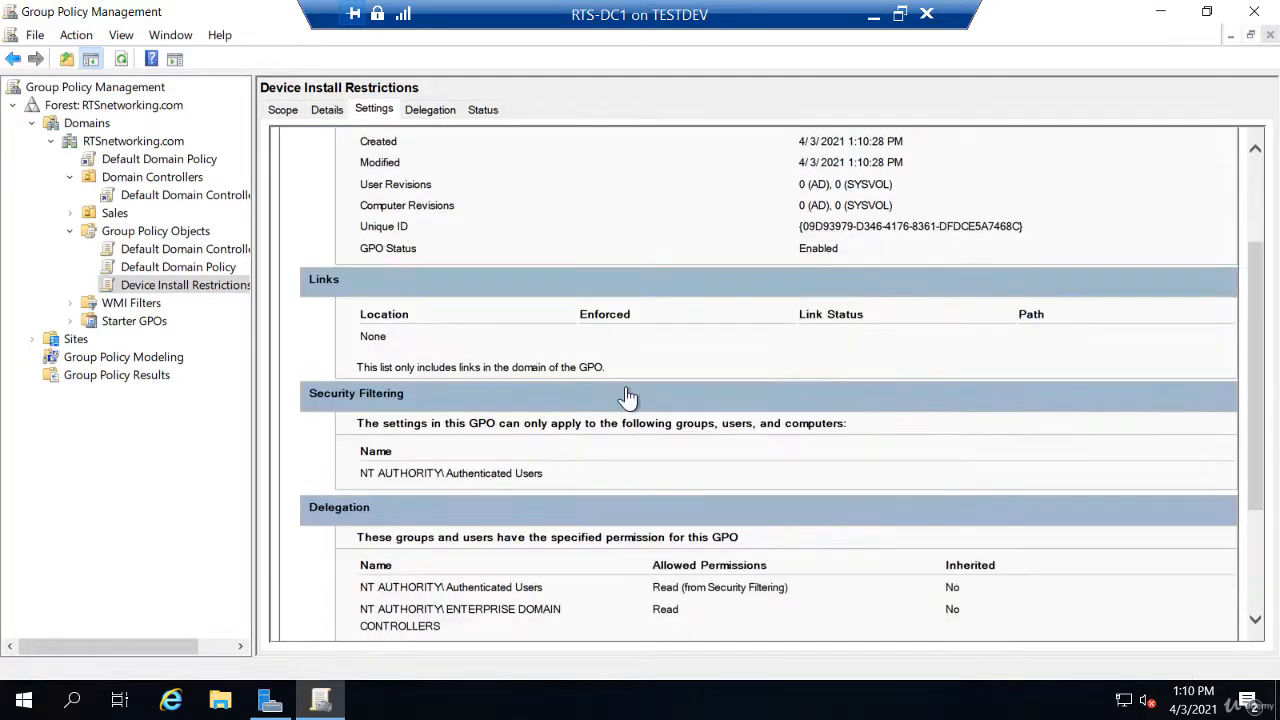
scroll(626, 389, "down", 1)
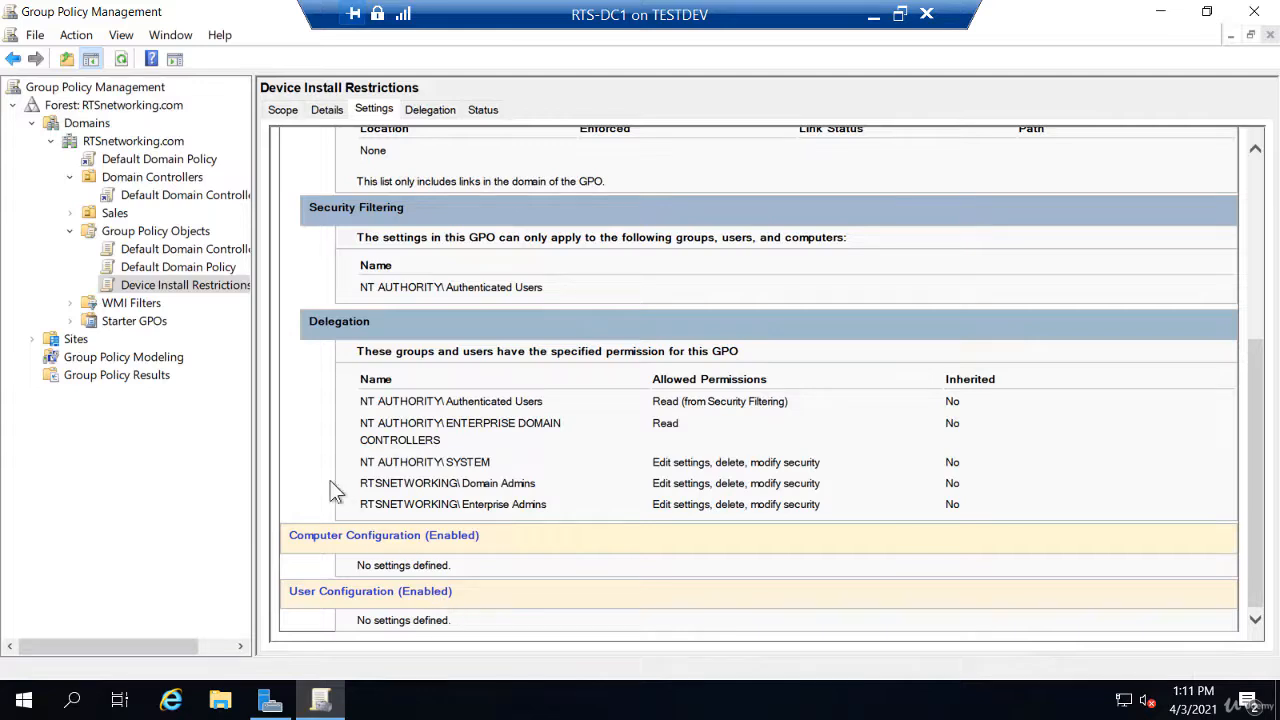
- Examine the Default Domain Policy's settings report, from links and delegation through account policies, security options and User Configuration
left_click(211, 264)
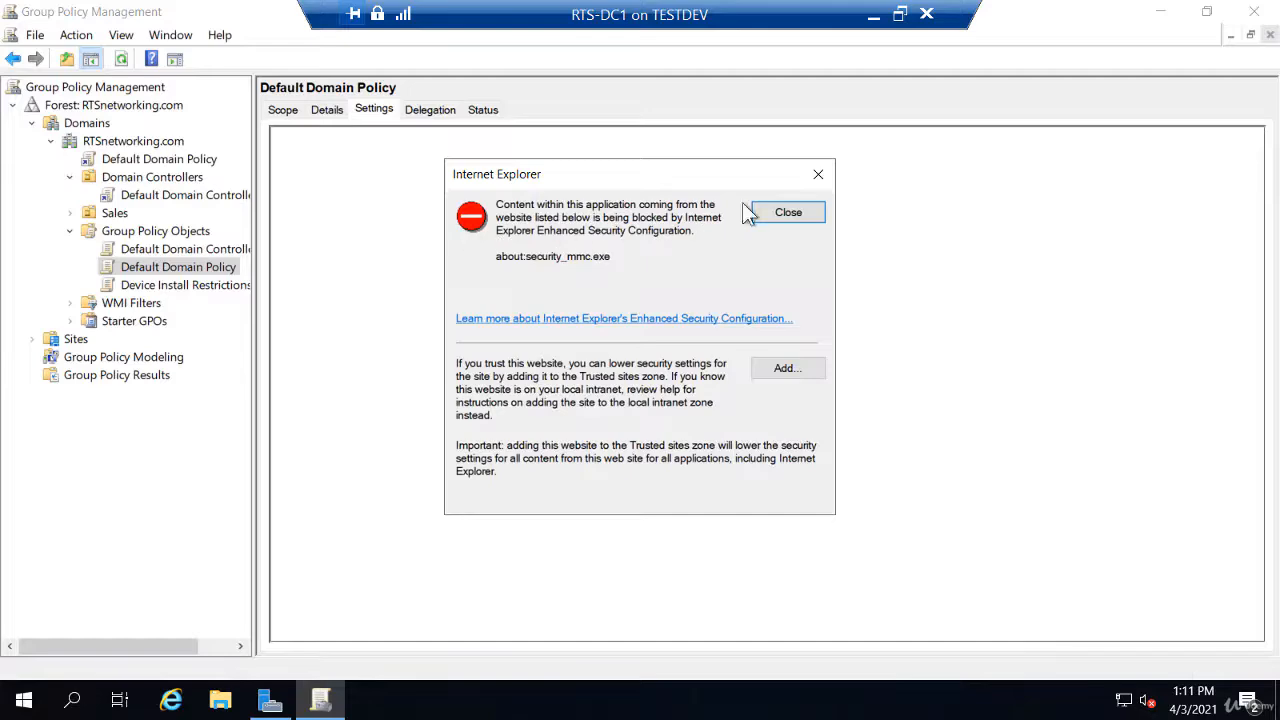
left_click(786, 213)
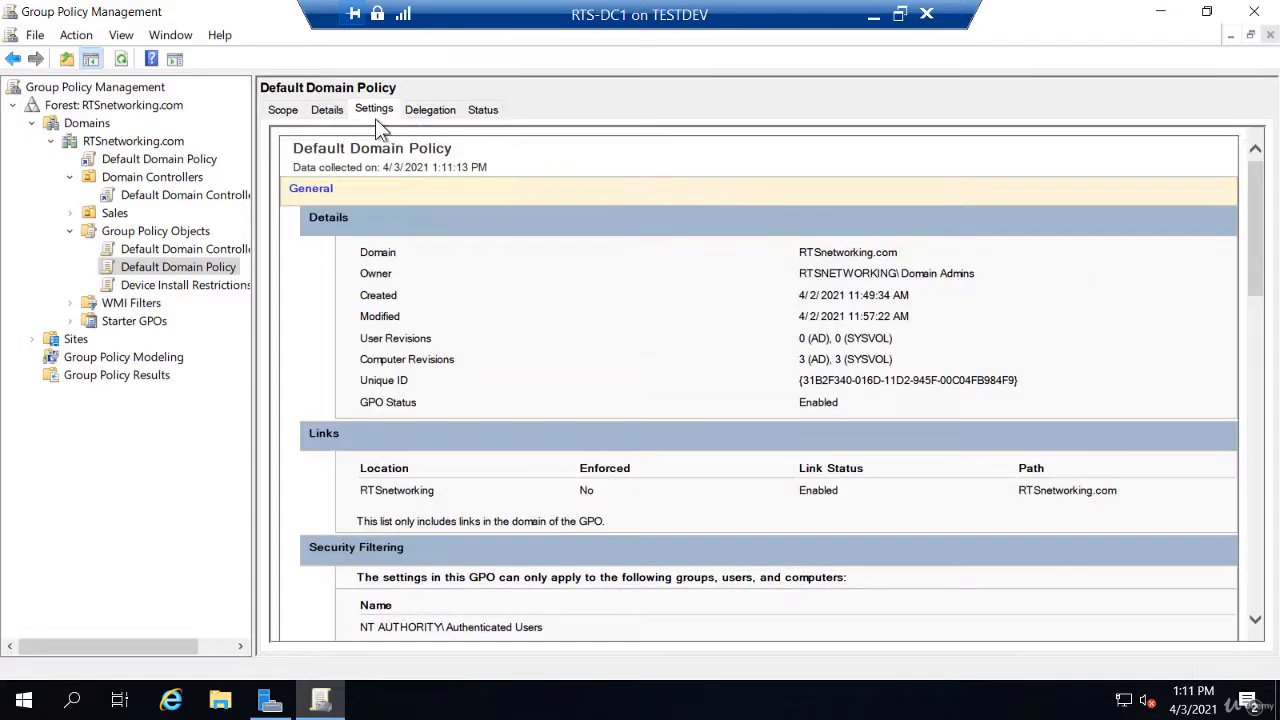
scroll(422, 355, "down", 3)
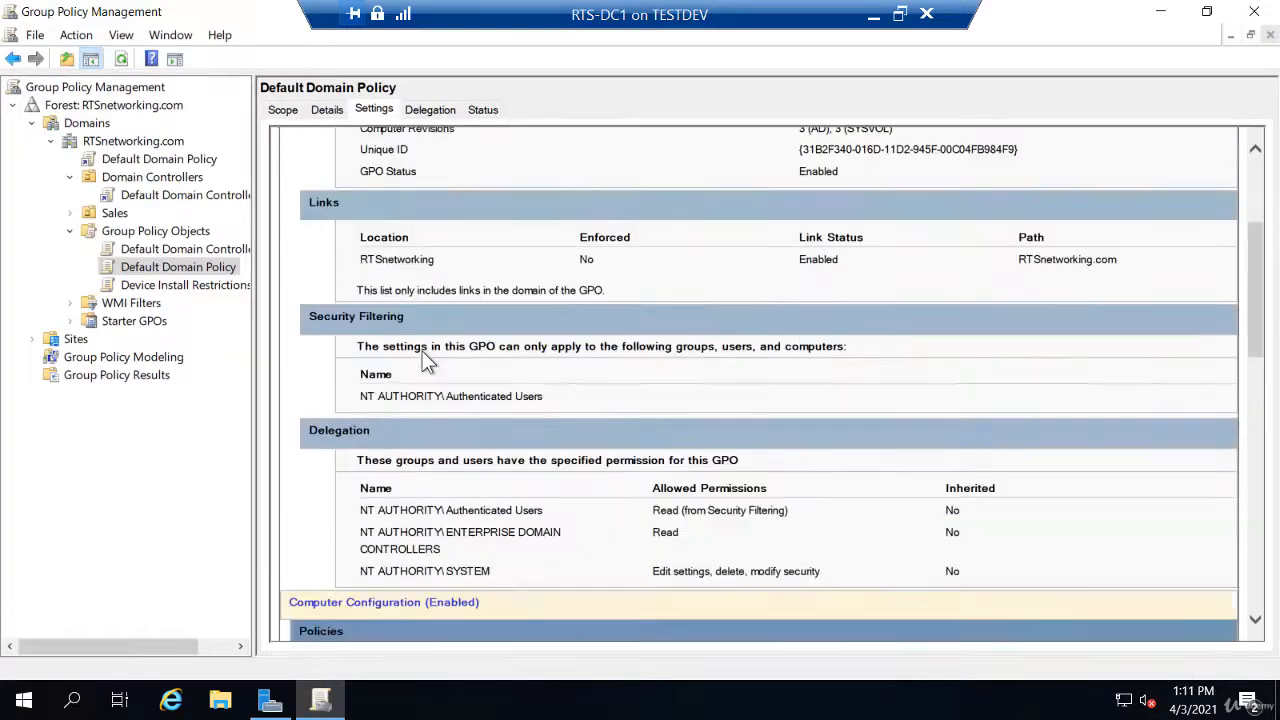
scroll(422, 352, "down", 1)
scroll(422, 352, "down", 1)
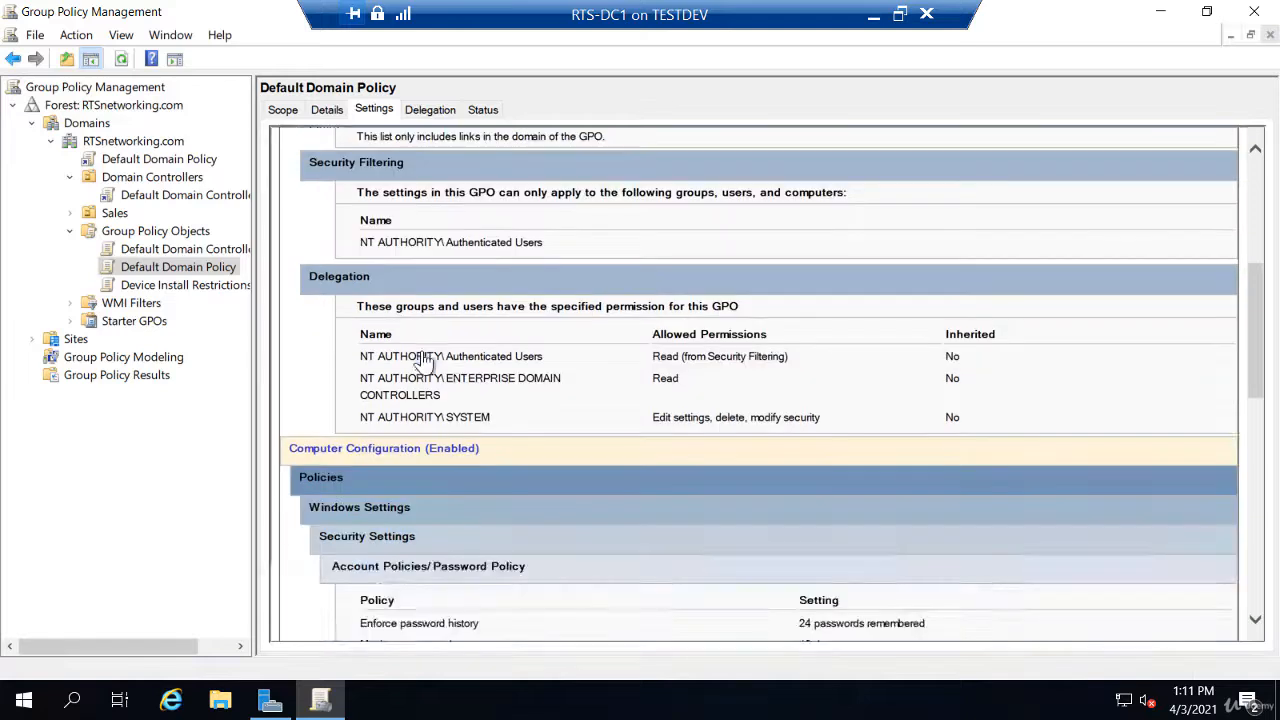
scroll(390, 410, "down", 1)
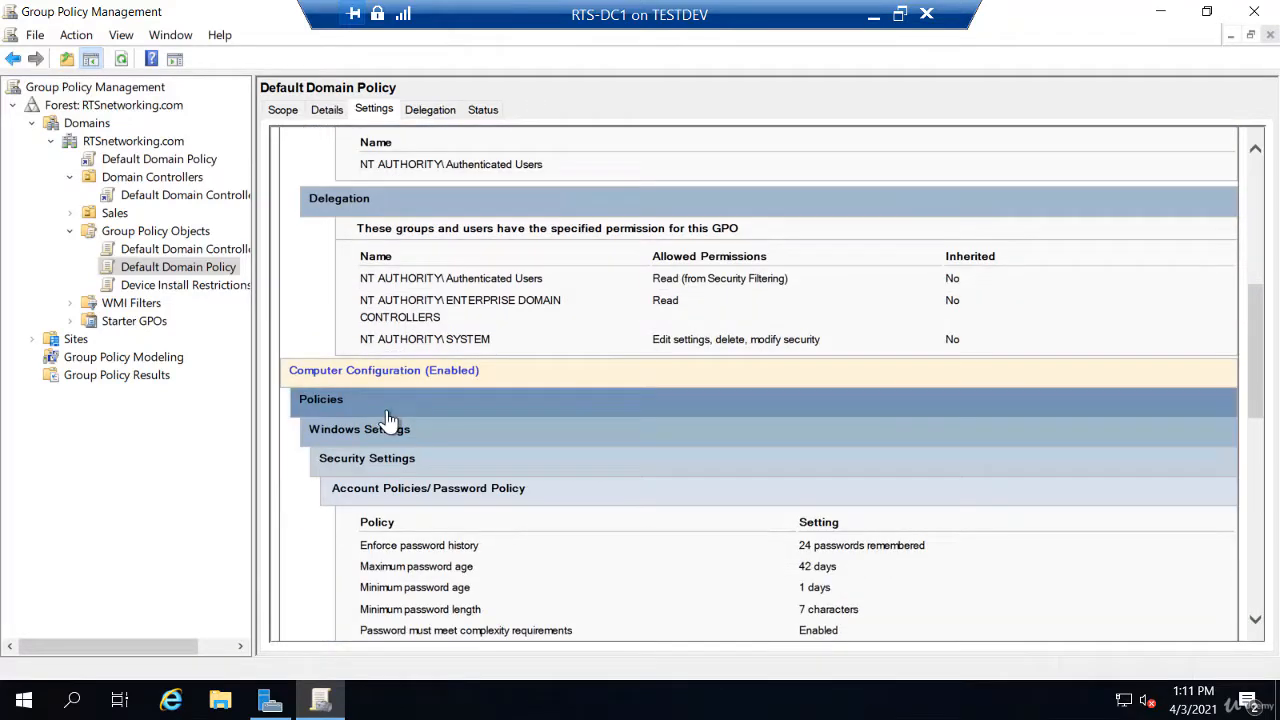
scroll(390, 418, "down", 2)
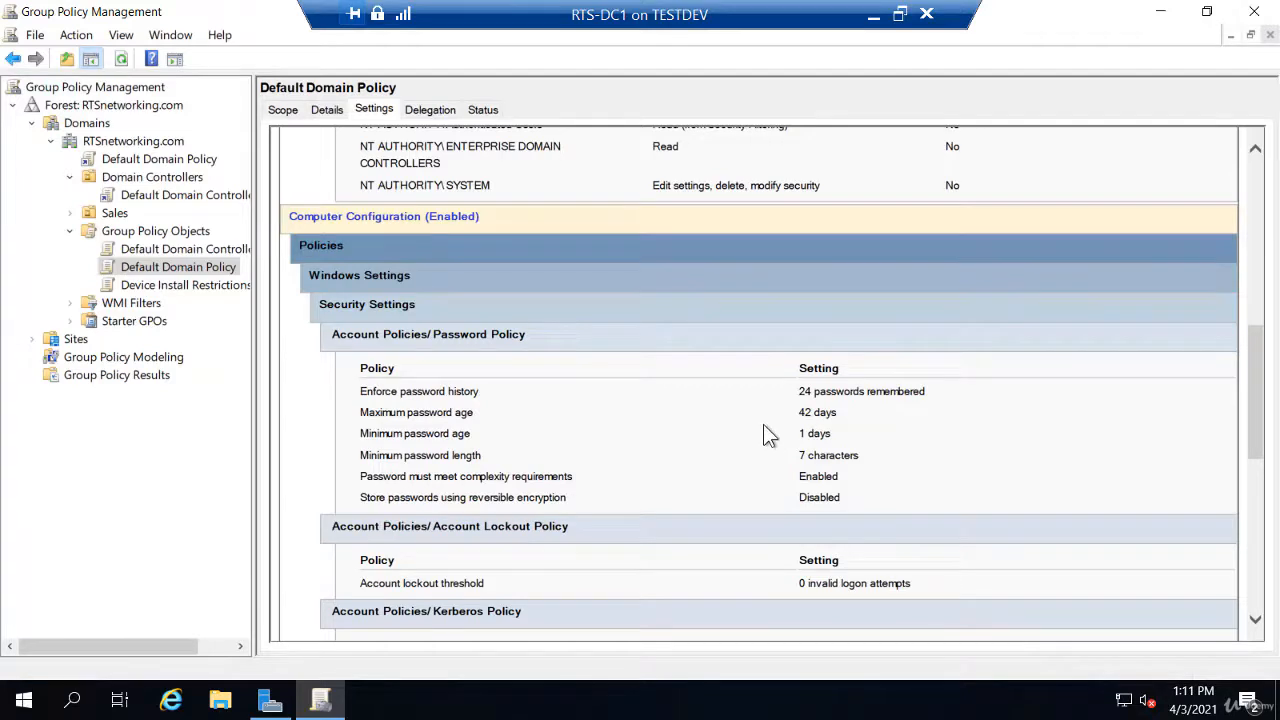
scroll(763, 434, "down", 4)
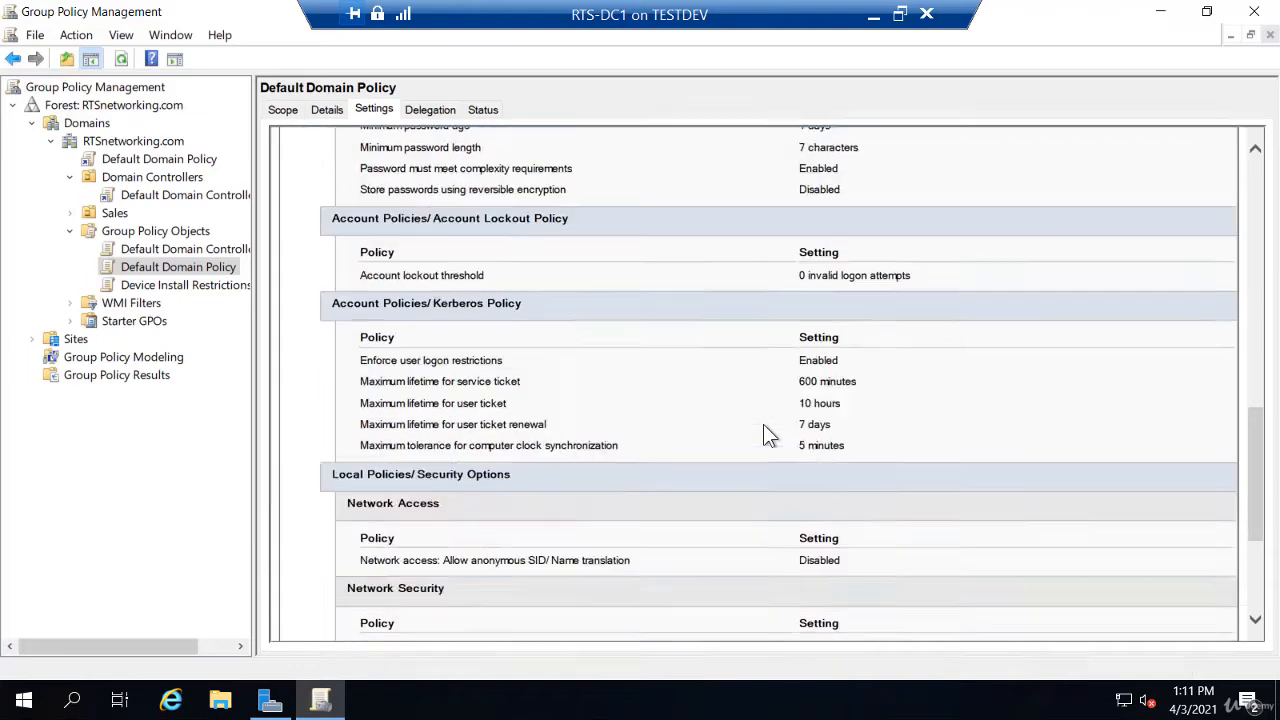
scroll(763, 434, "down", 3)
scroll(763, 436, "down", 1)
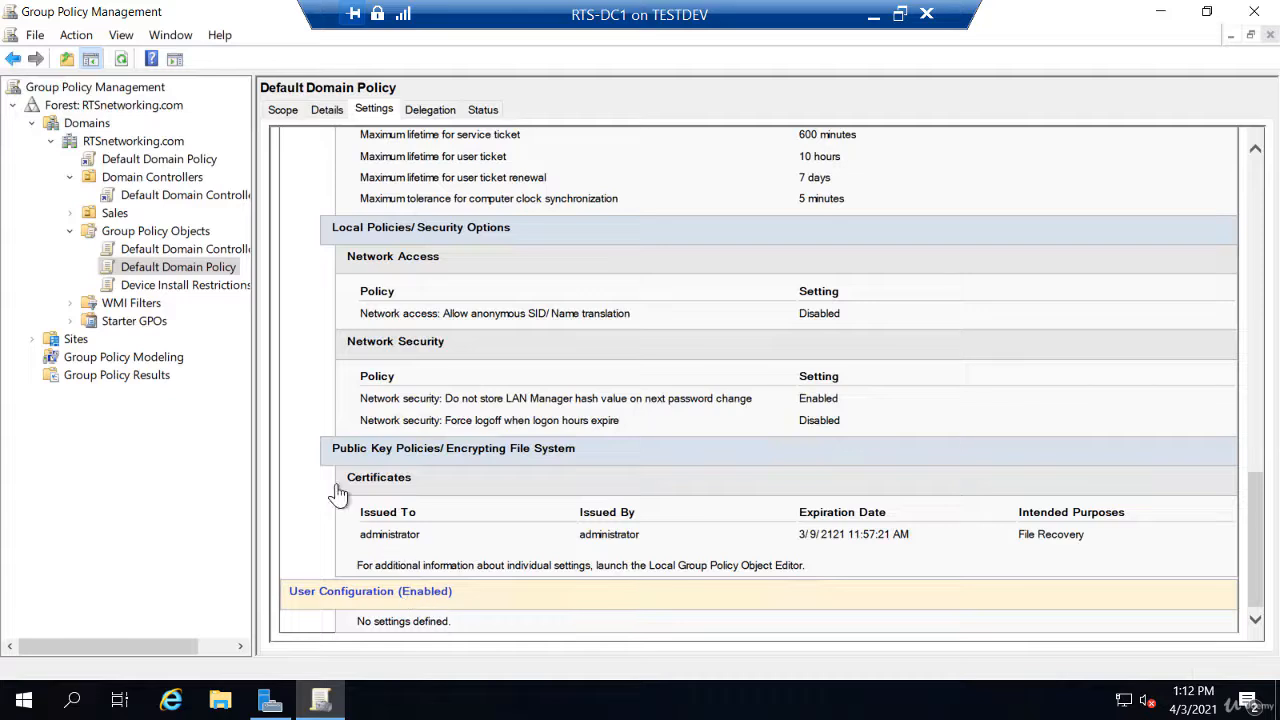
- Open the Device Install Restrictions GPO for editing and maximize the editor window
left_click(209, 285)
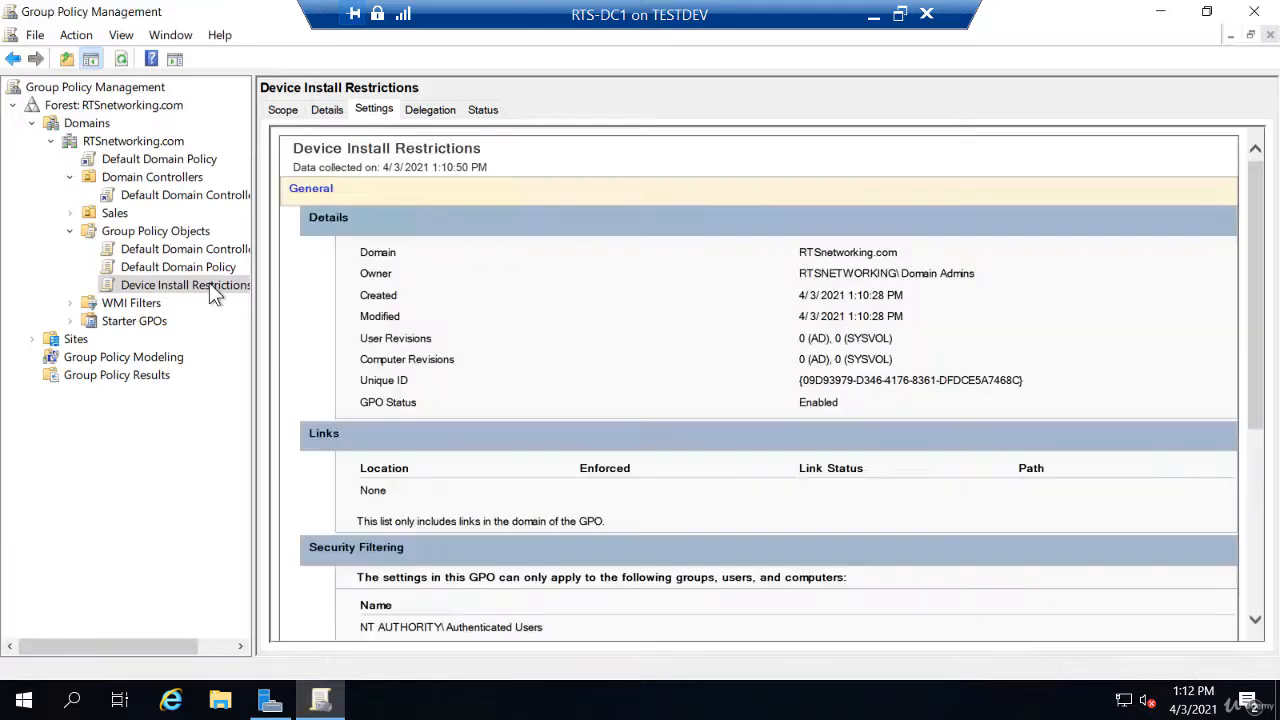
right_click(209, 283)
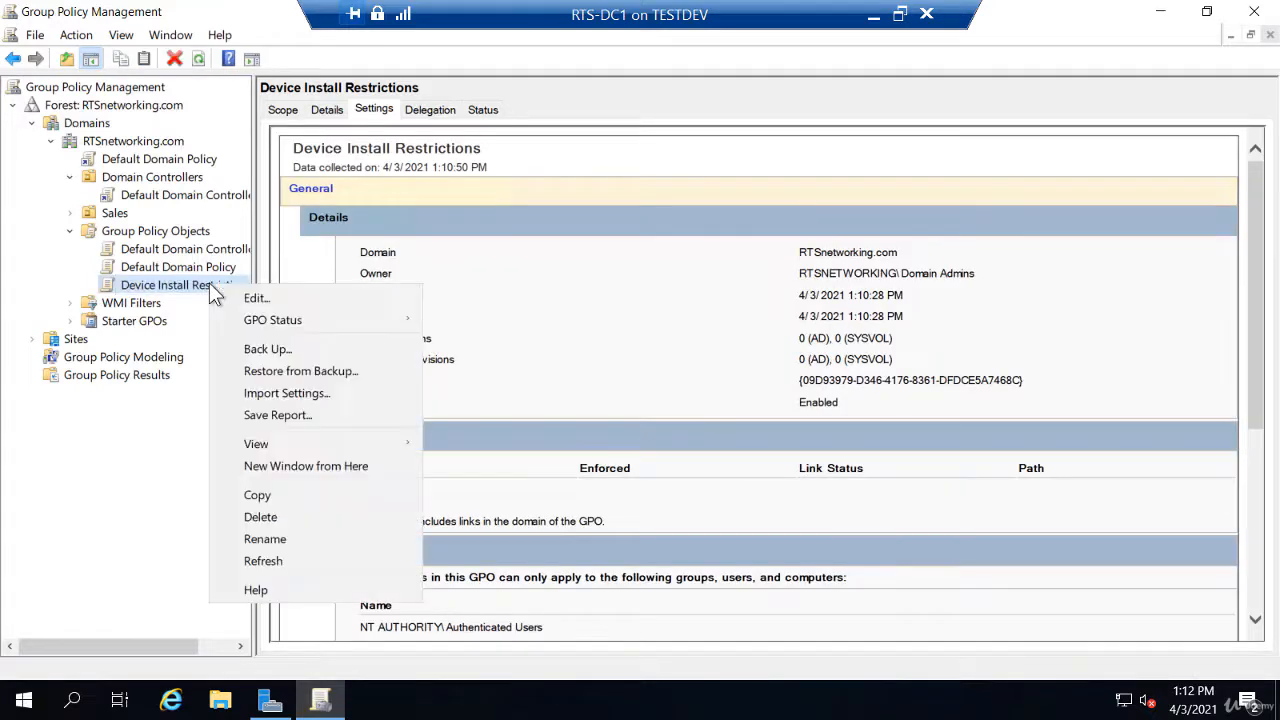
left_click(263, 305)
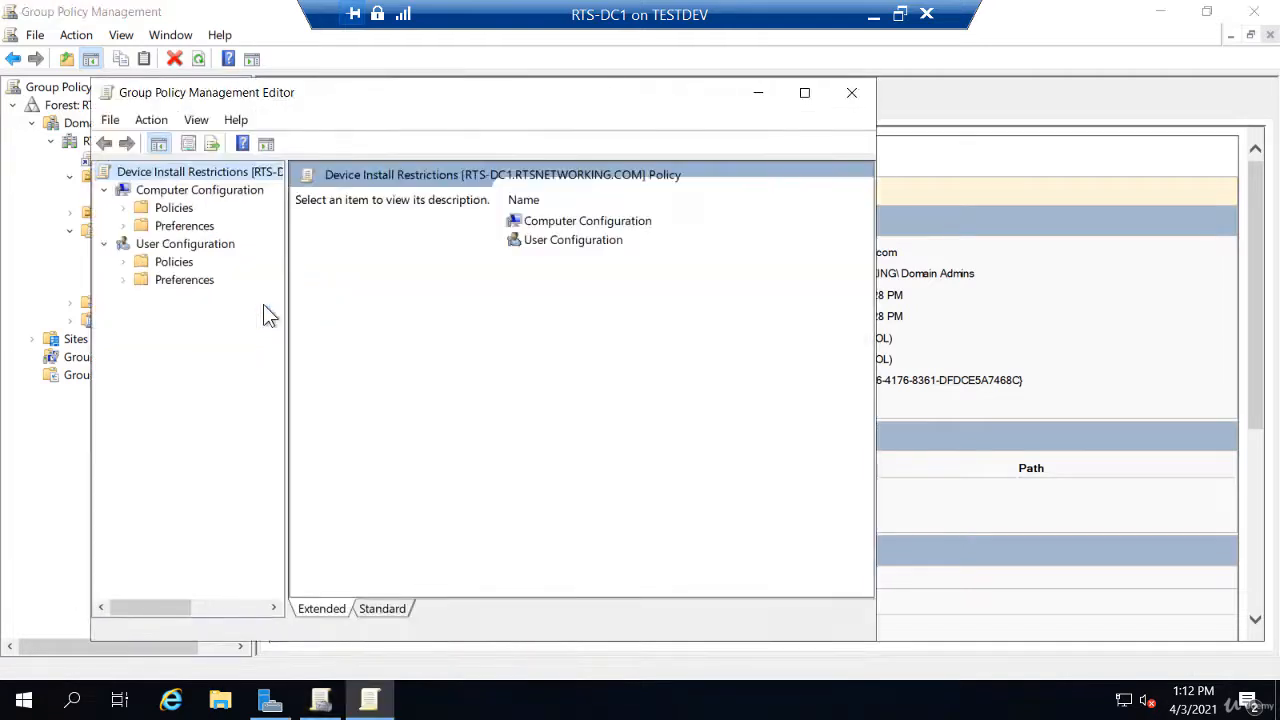
double_click(343, 87)
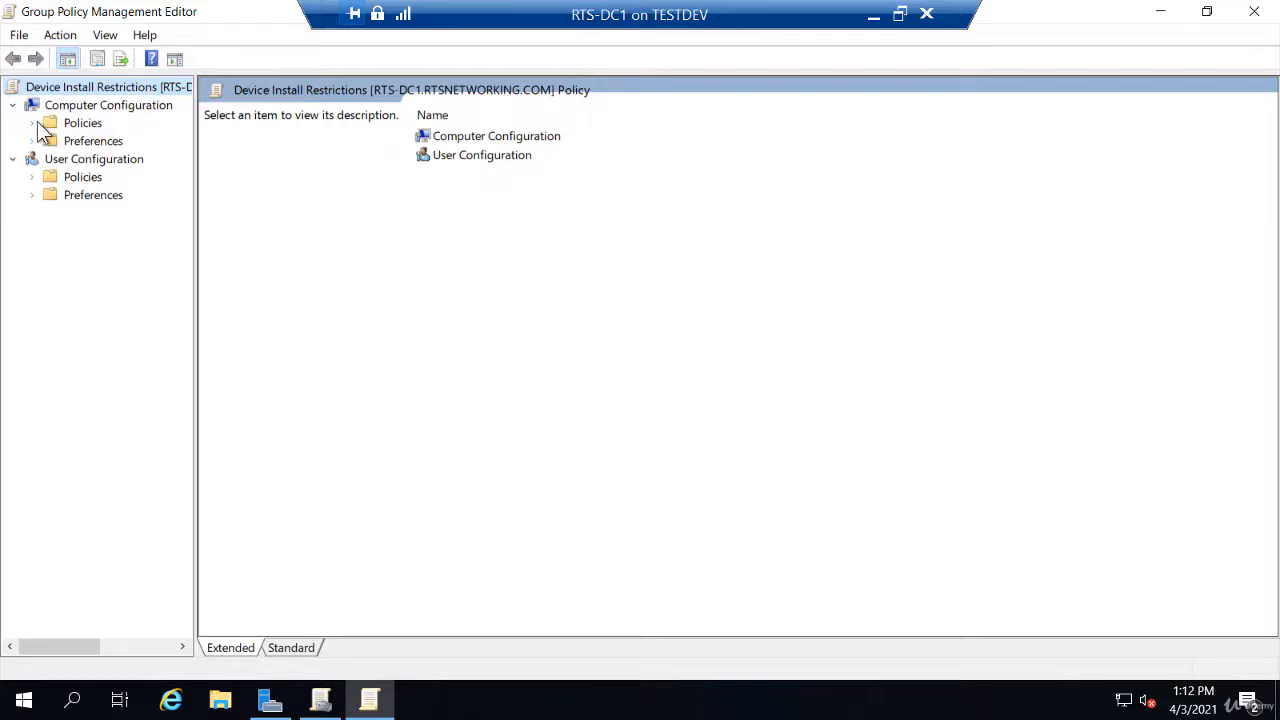
- Go to Device Installation Restrictions in the Computer Configuration policies, under Administrative Templates, System, Device Installation
left_click(37, 124)
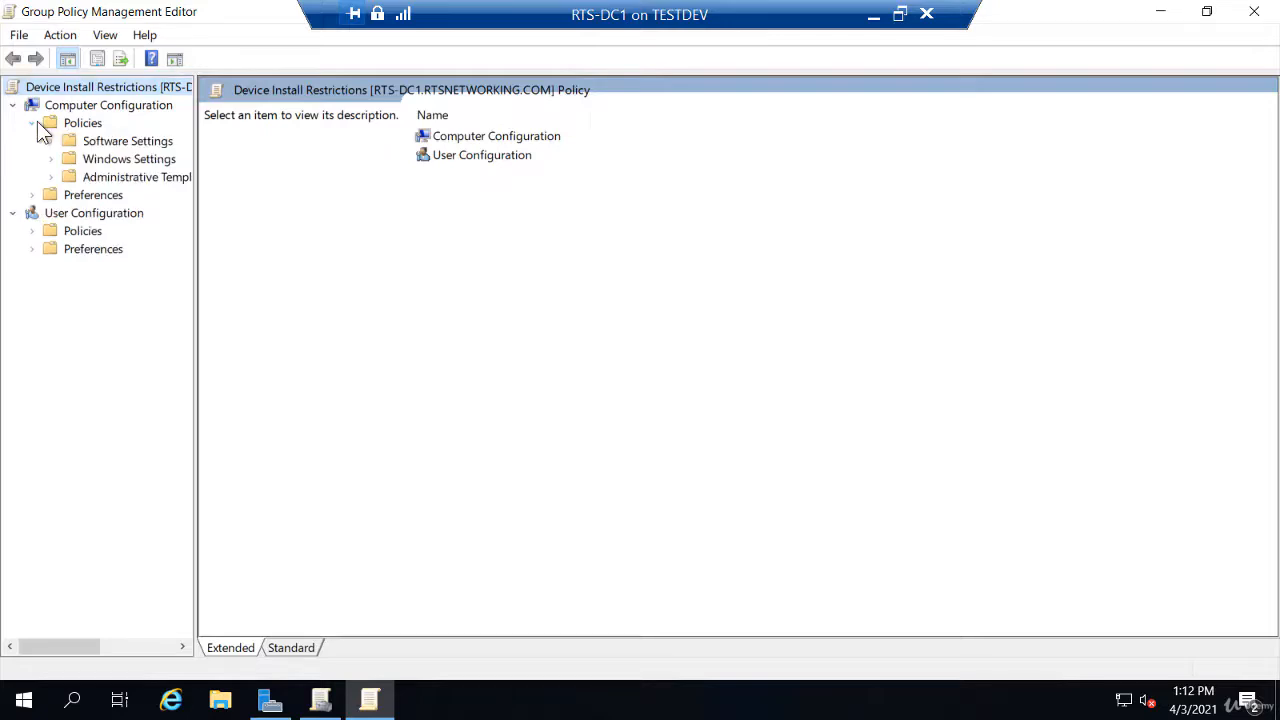
left_click(51, 175)
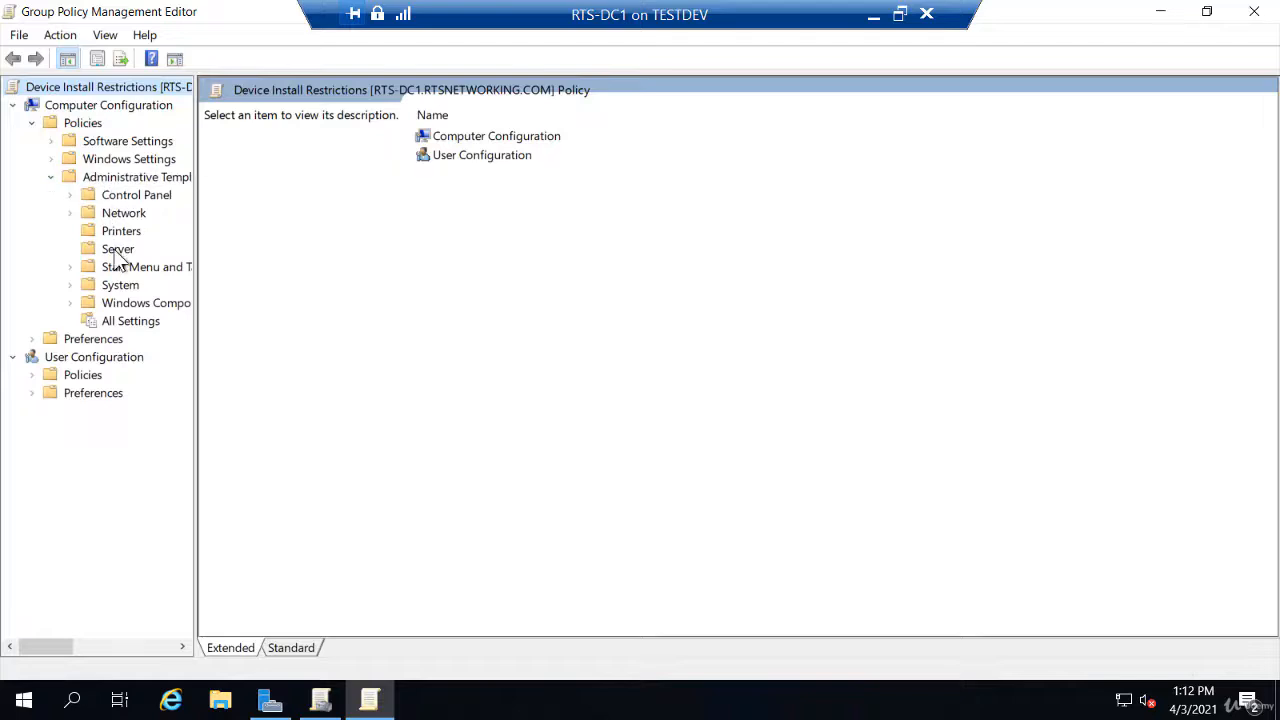
left_click(120, 286)
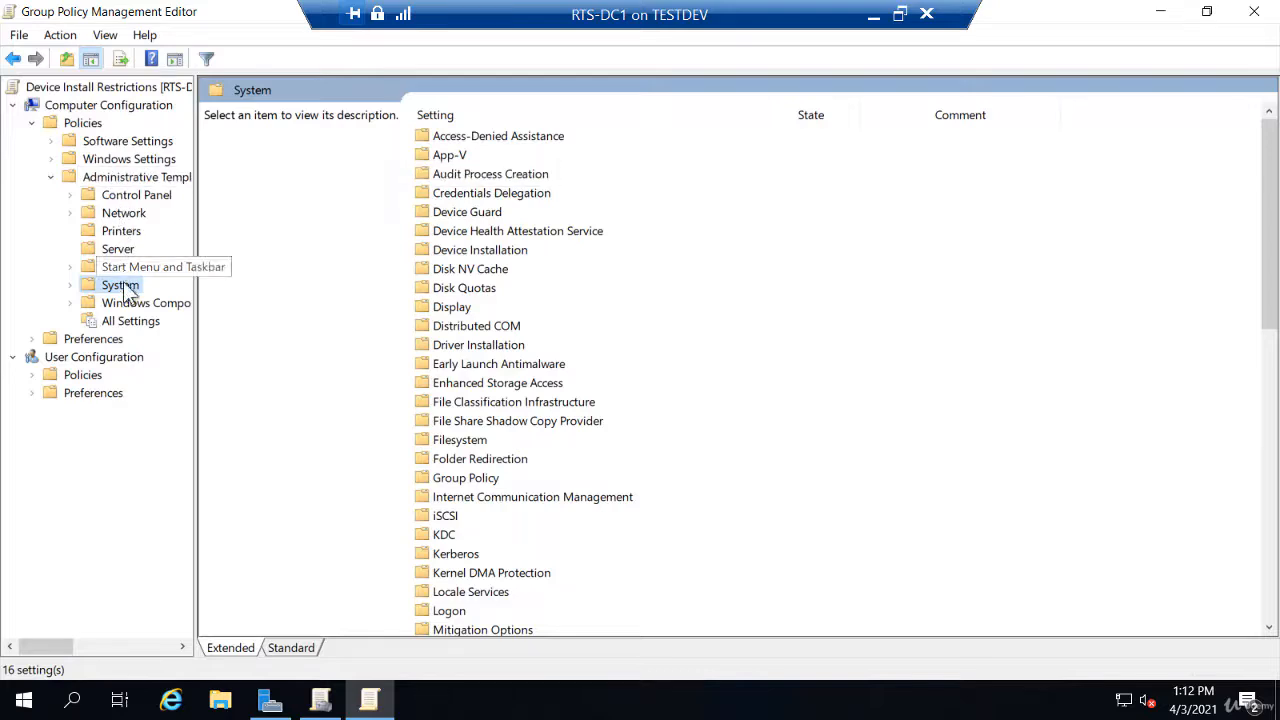
double_click(450, 251)
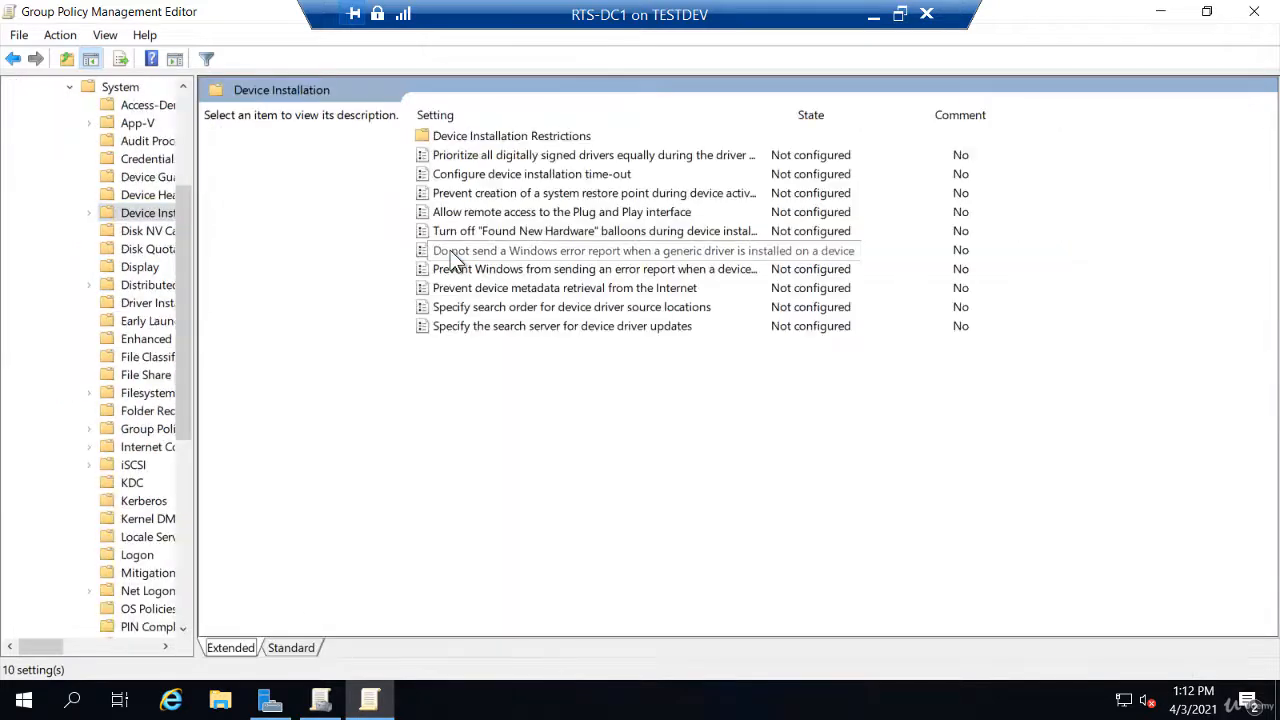
double_click(448, 138)
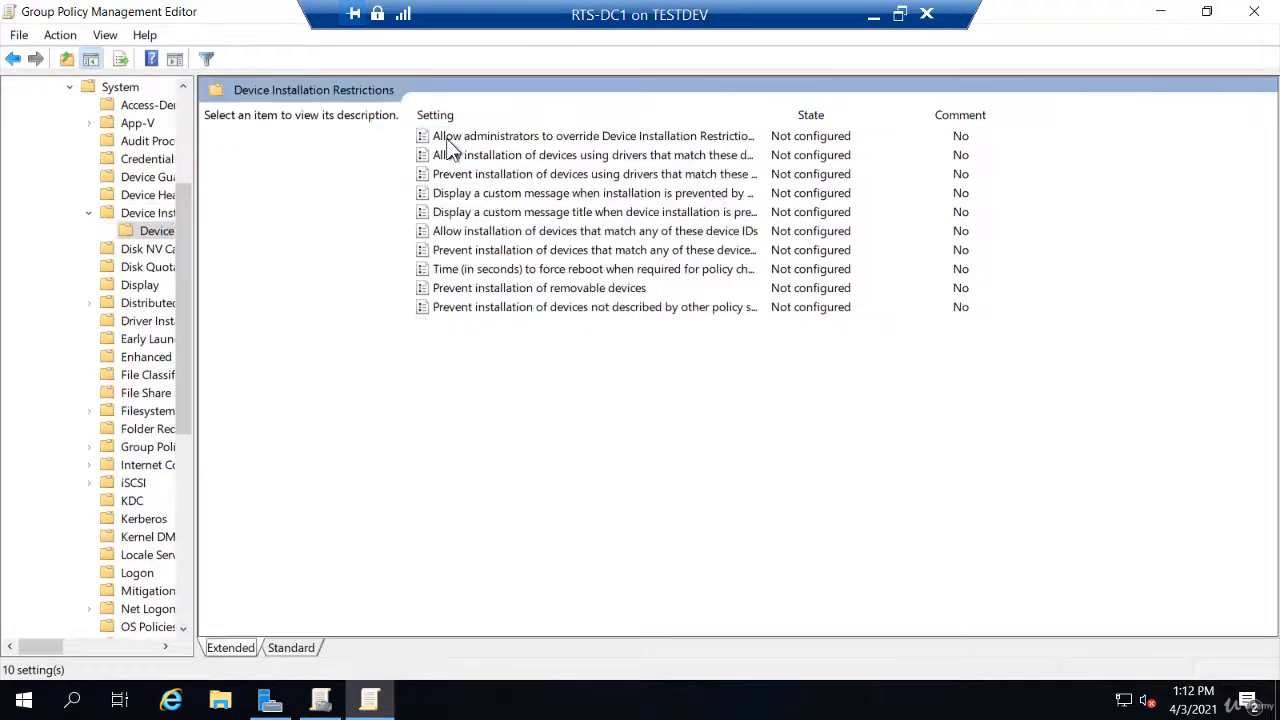
- Enable the "Prevent installation of removable devices" policy setting
left_click(455, 292)
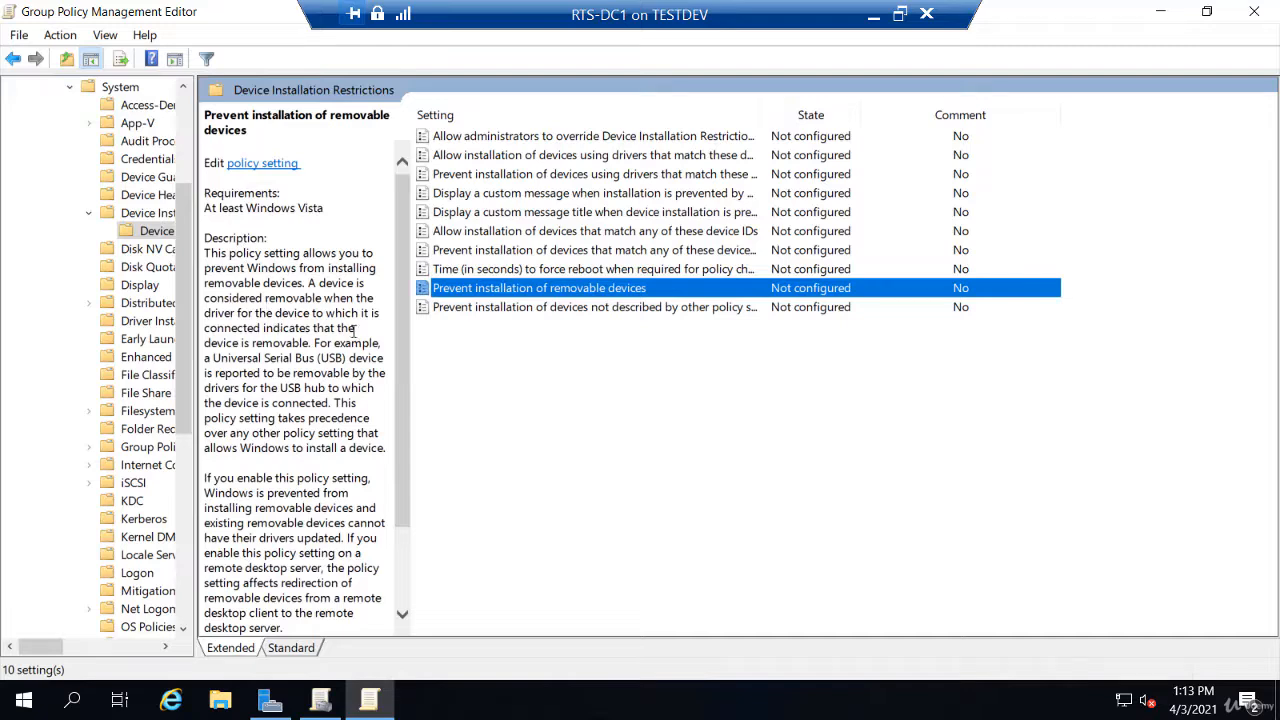
double_click(443, 288)
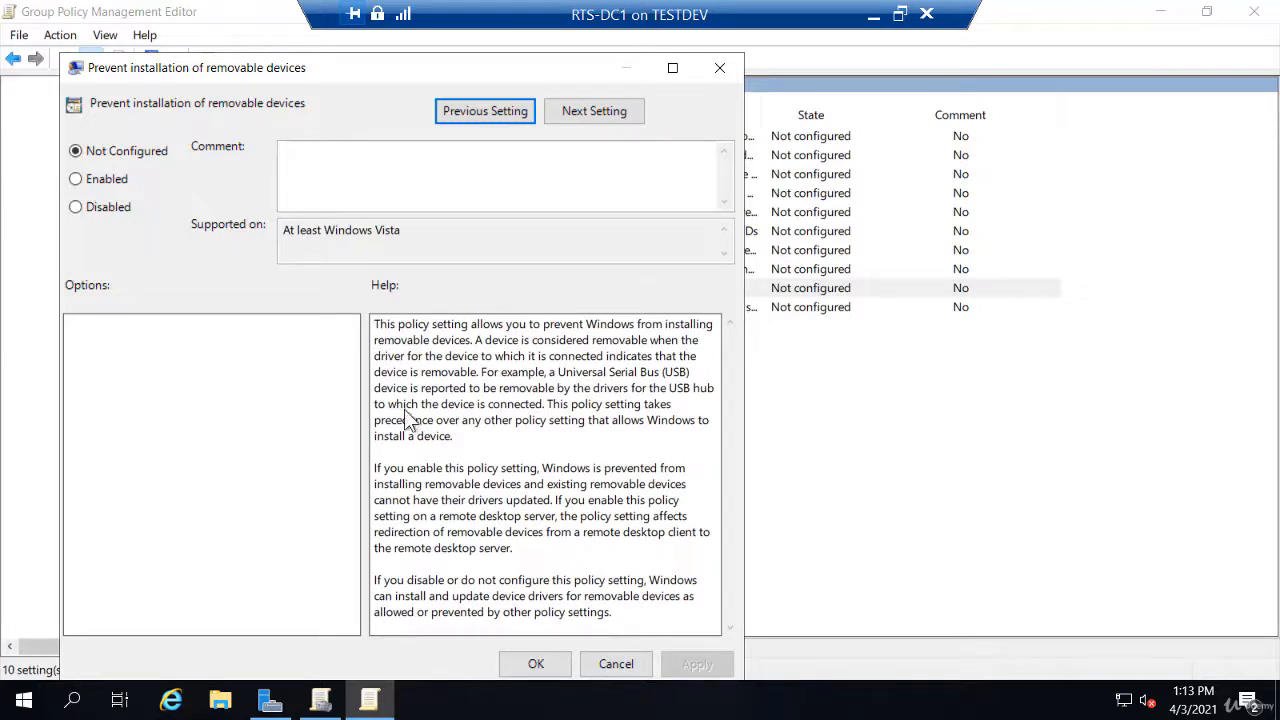
left_click(94, 179)
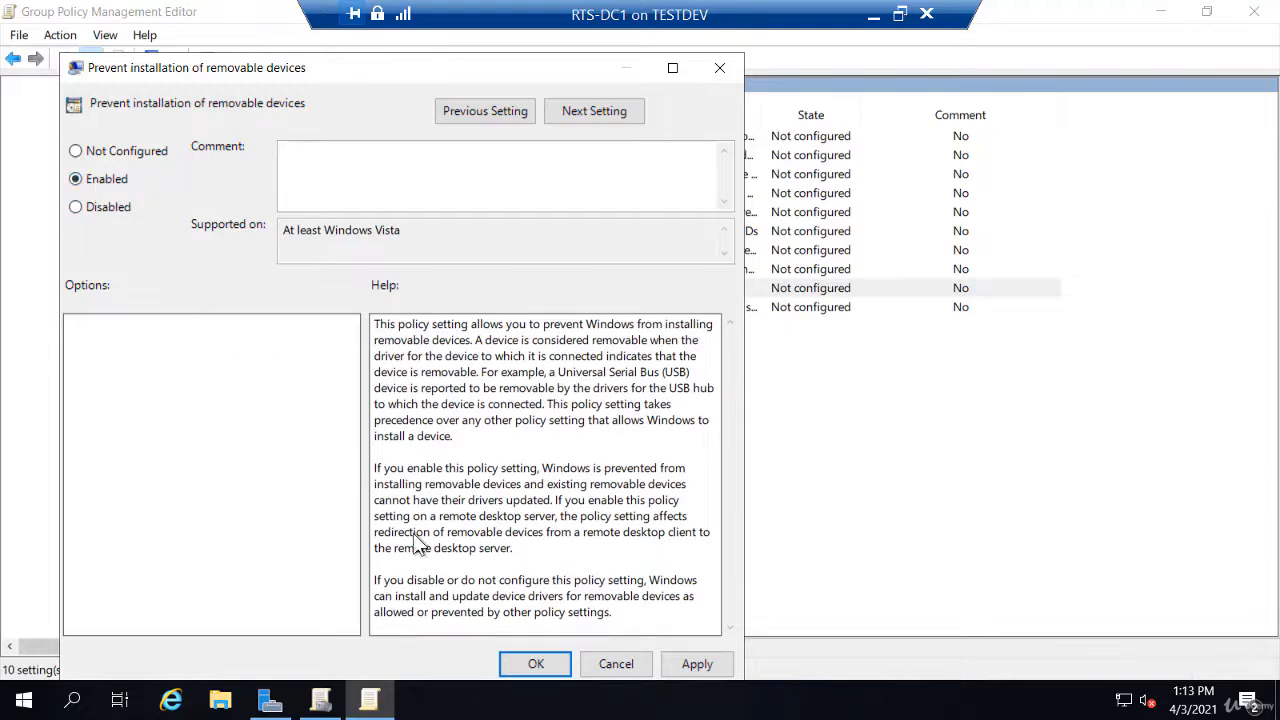
left_click(535, 664)
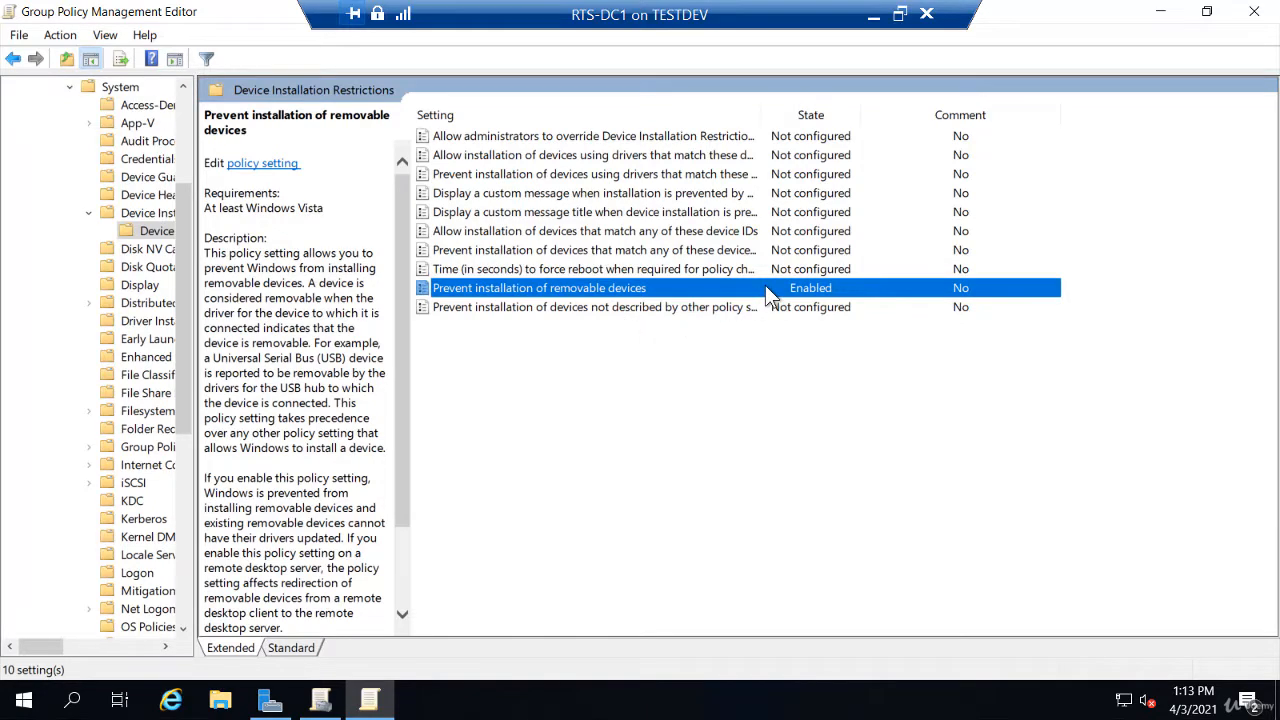
- Switch back to Group Policy Management, refresh the Device Install Restrictions settings report, and review it down to Computer Configuration
left_click(1166, 18)
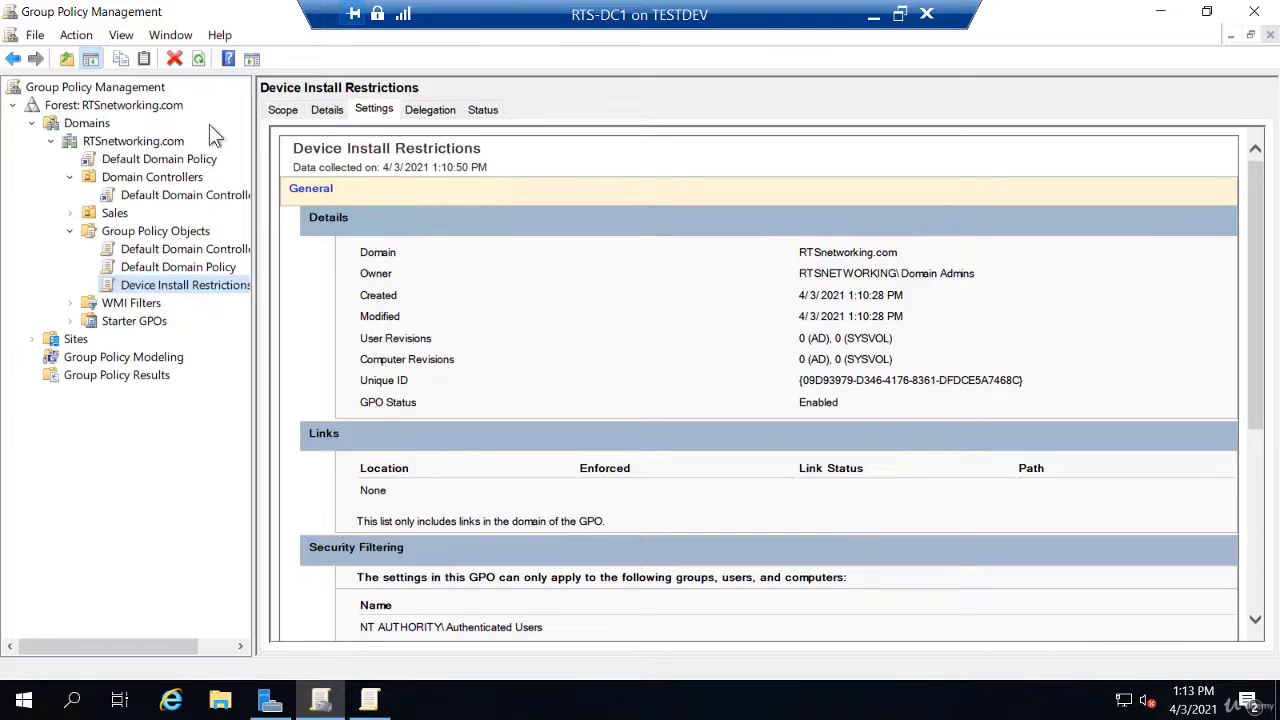
left_click(199, 59)
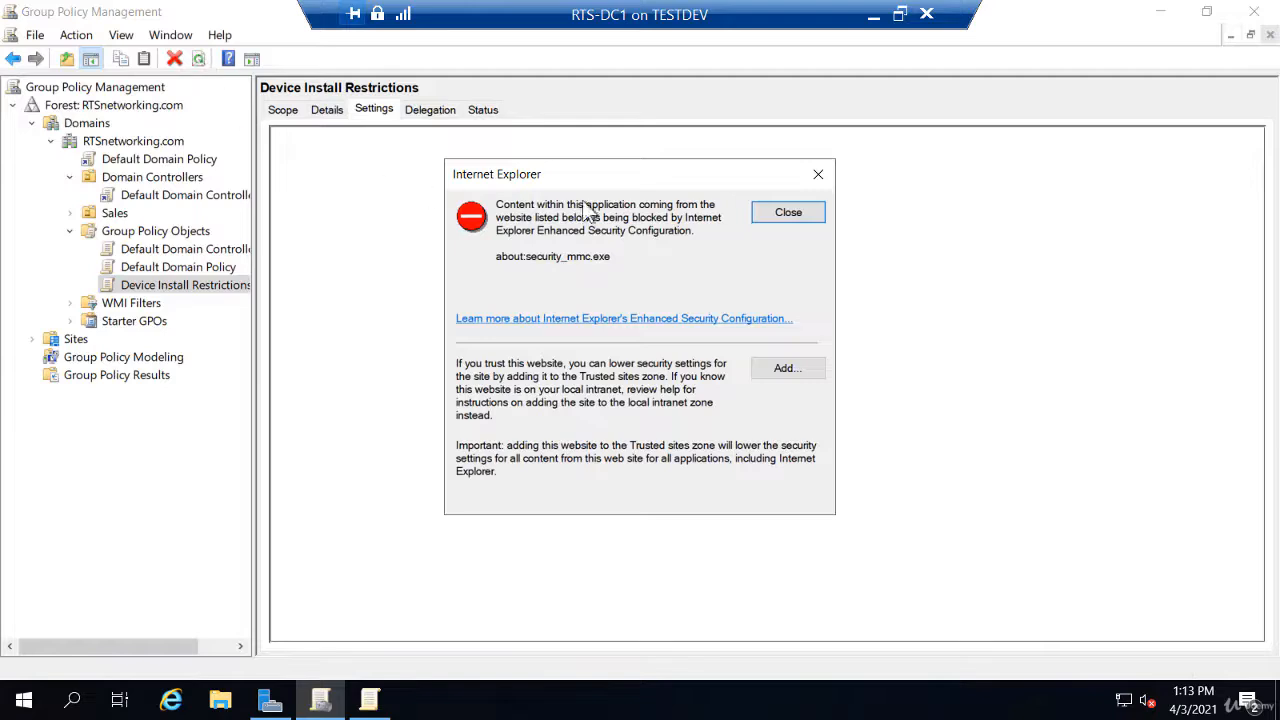
left_click(788, 213)
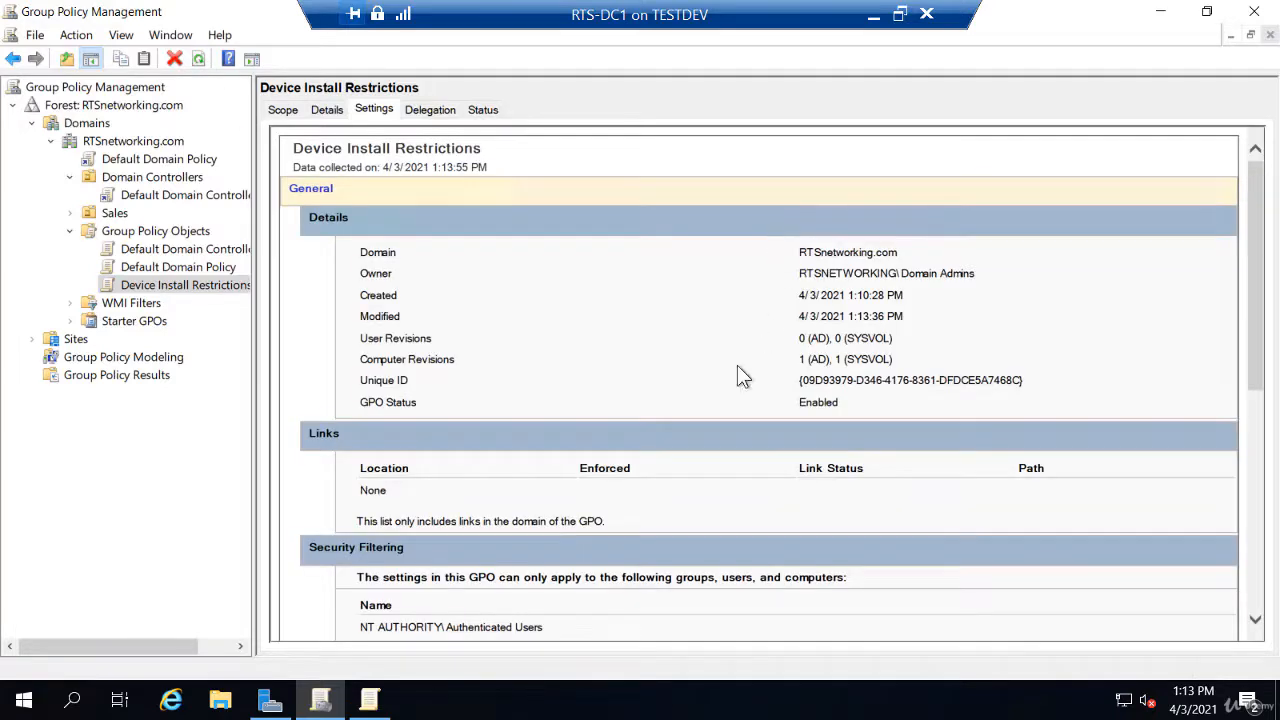
scroll(680, 458, "down", 3)
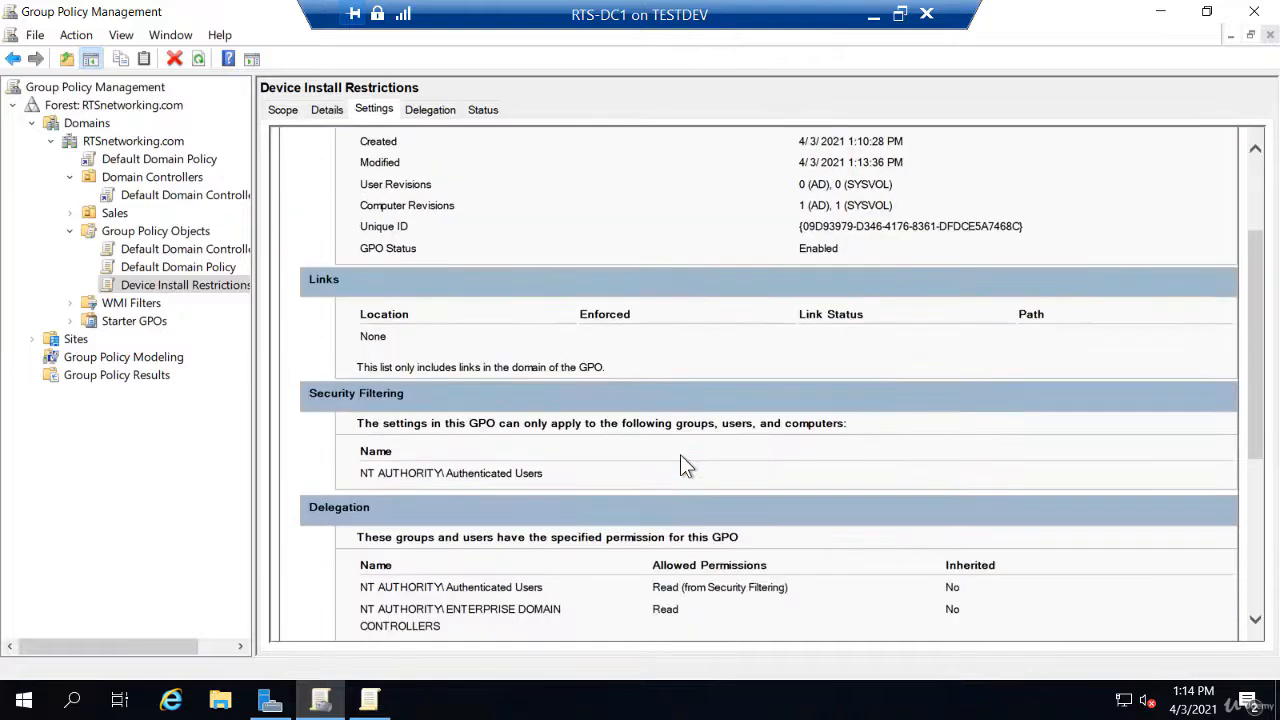
scroll(680, 458, "down", 3)
scroll(681, 455, "down", 3)
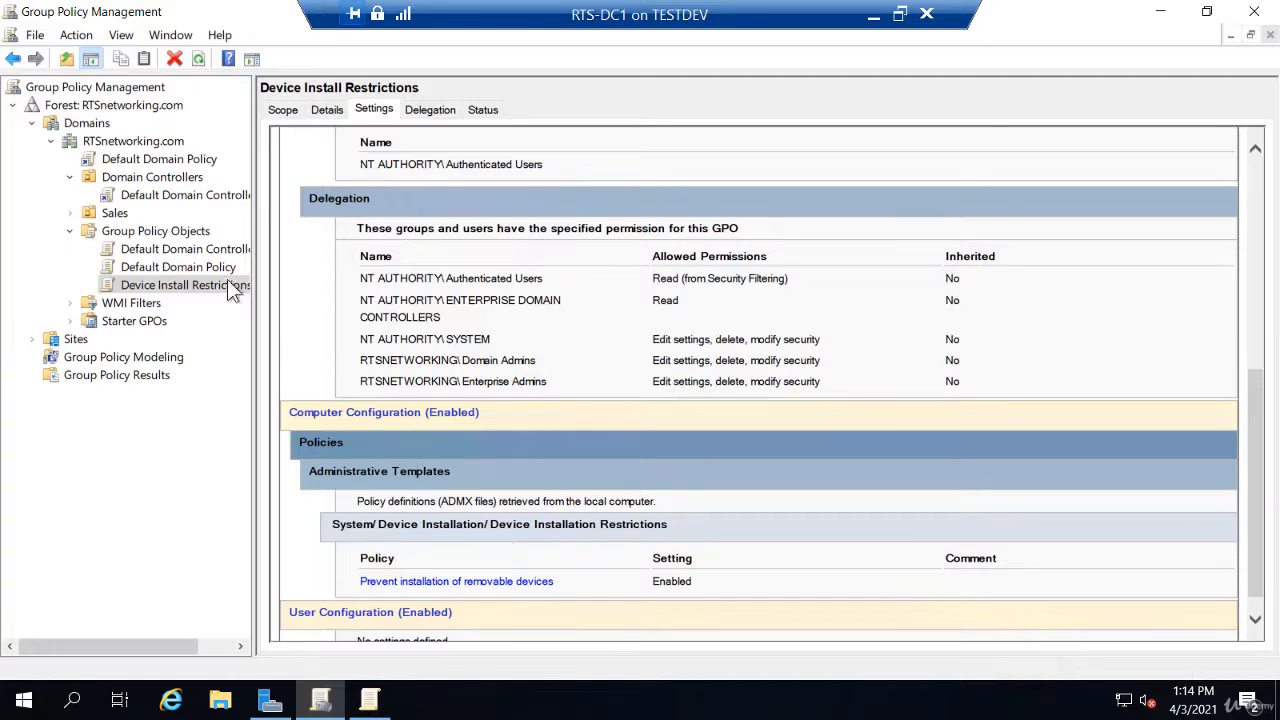
- Link the existing Device Install Restrictions GPO to the Sales OU and expand Sales in the tree
left_click(113, 215)
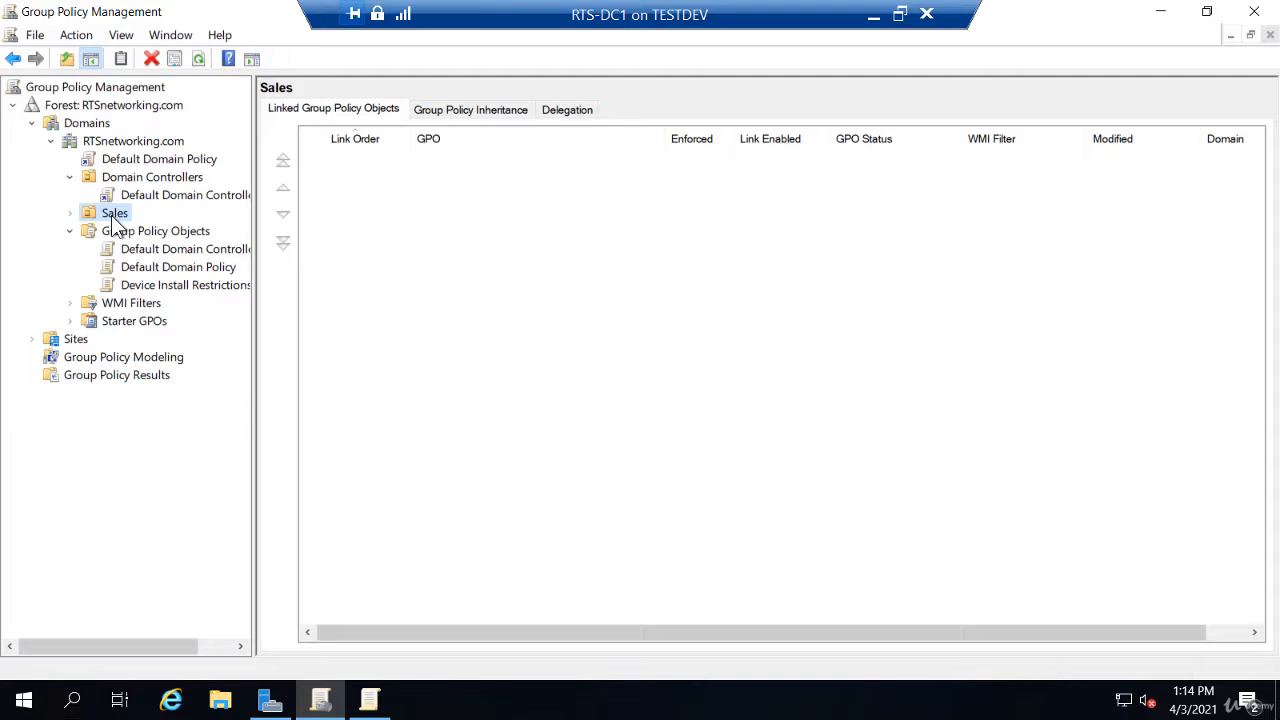
right_click(113, 218)
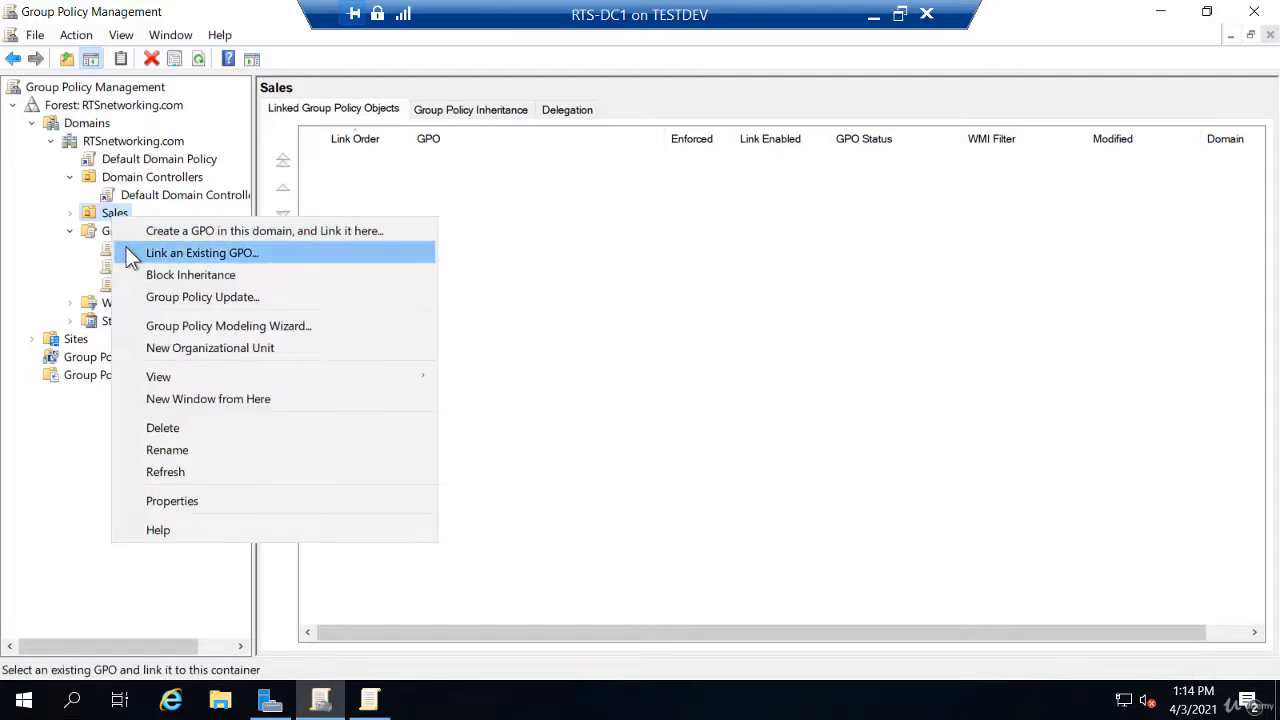
left_click(130, 253)
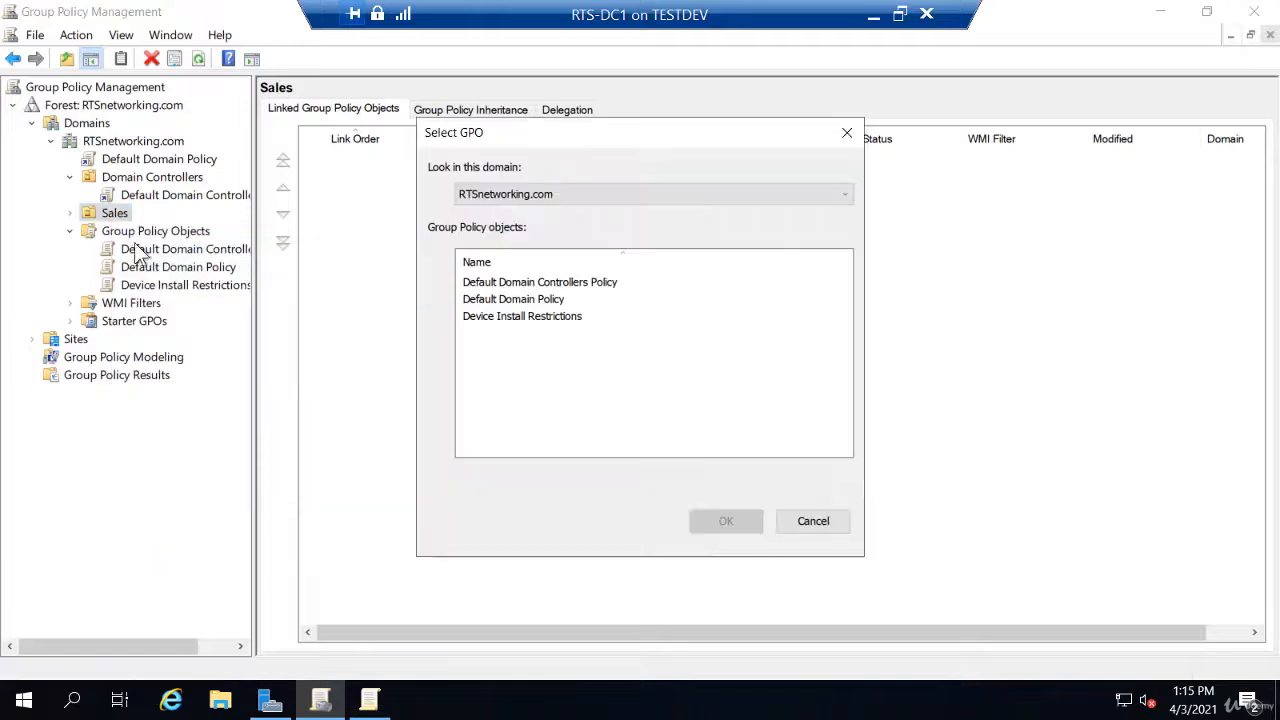
left_click(531, 318)
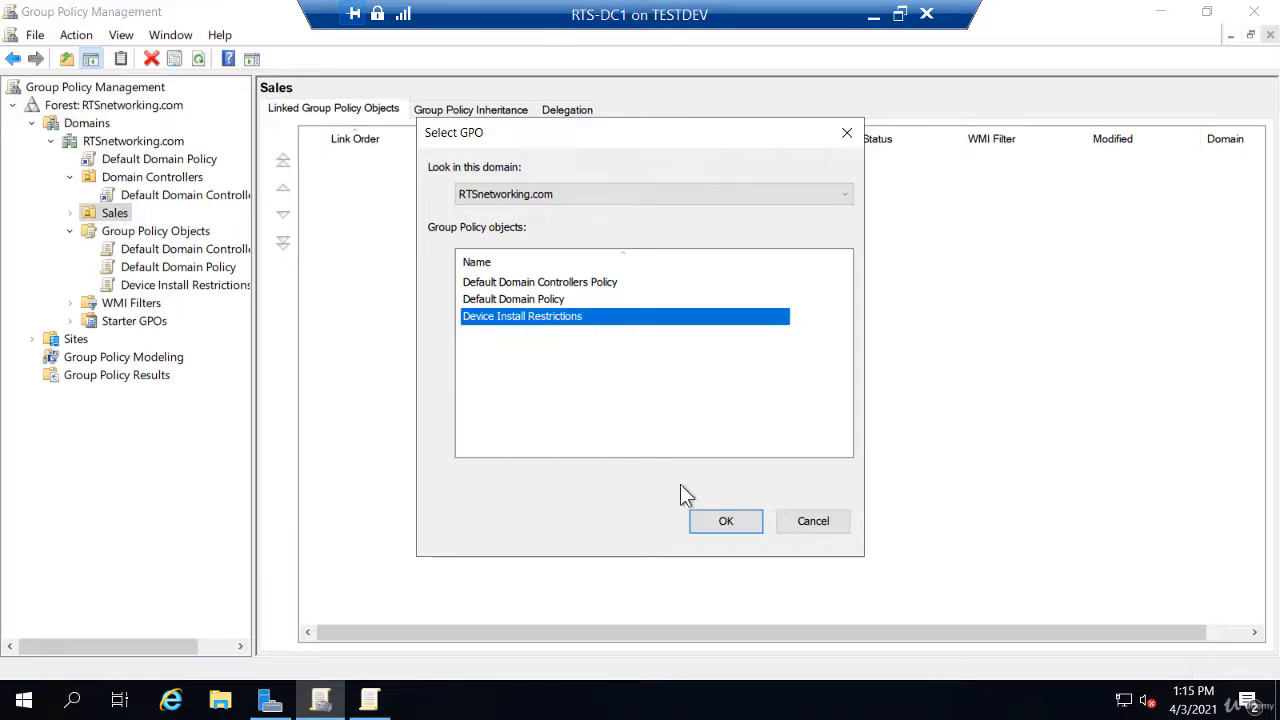
left_click(724, 521)
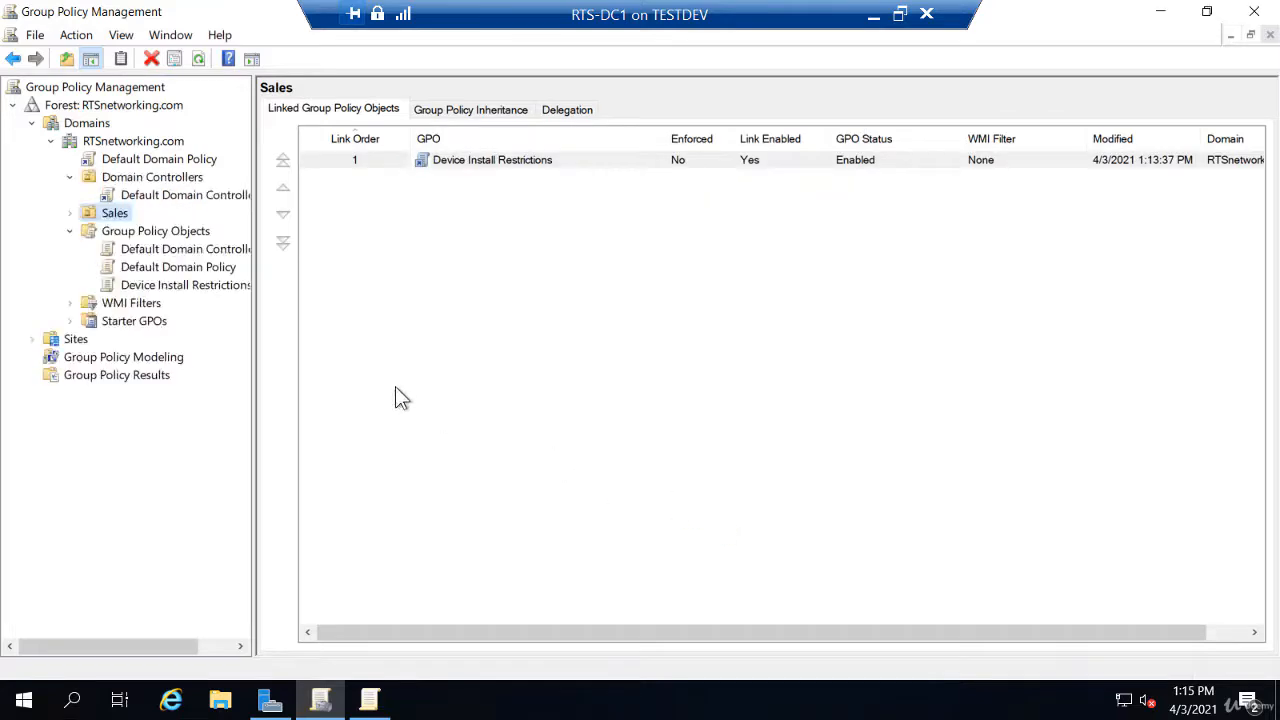
left_click(70, 212)
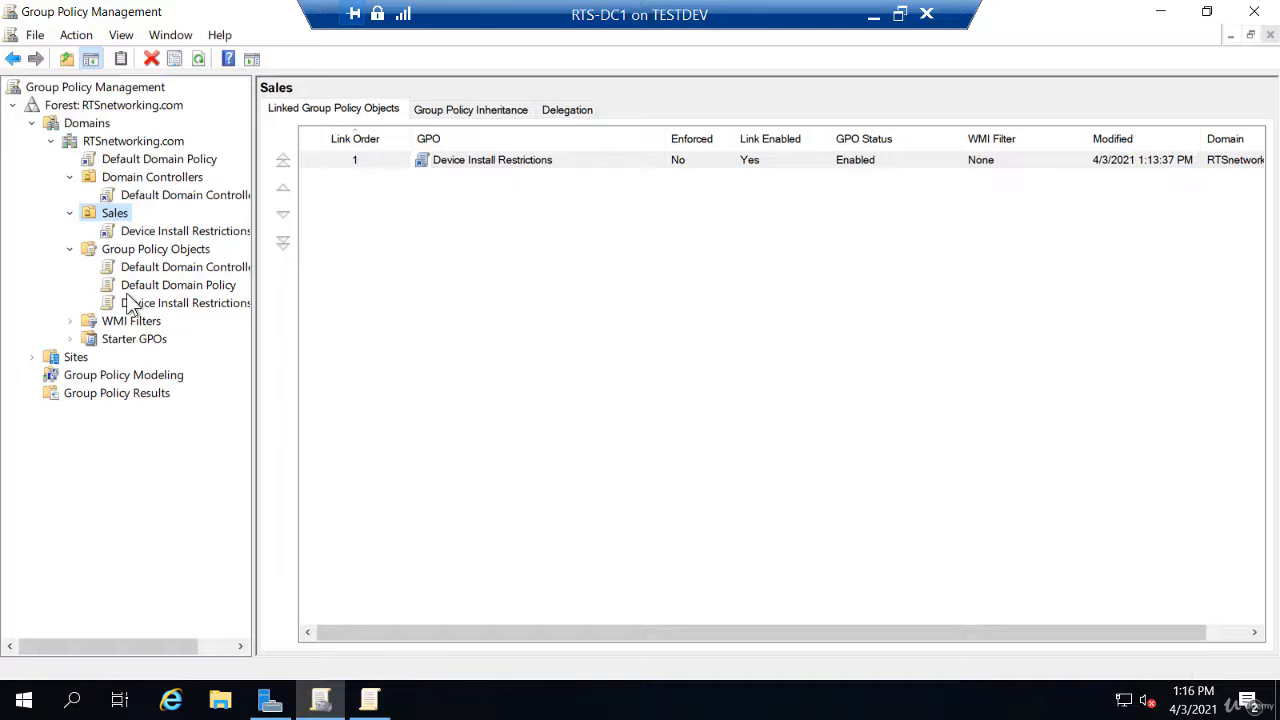
left_click(117, 149)
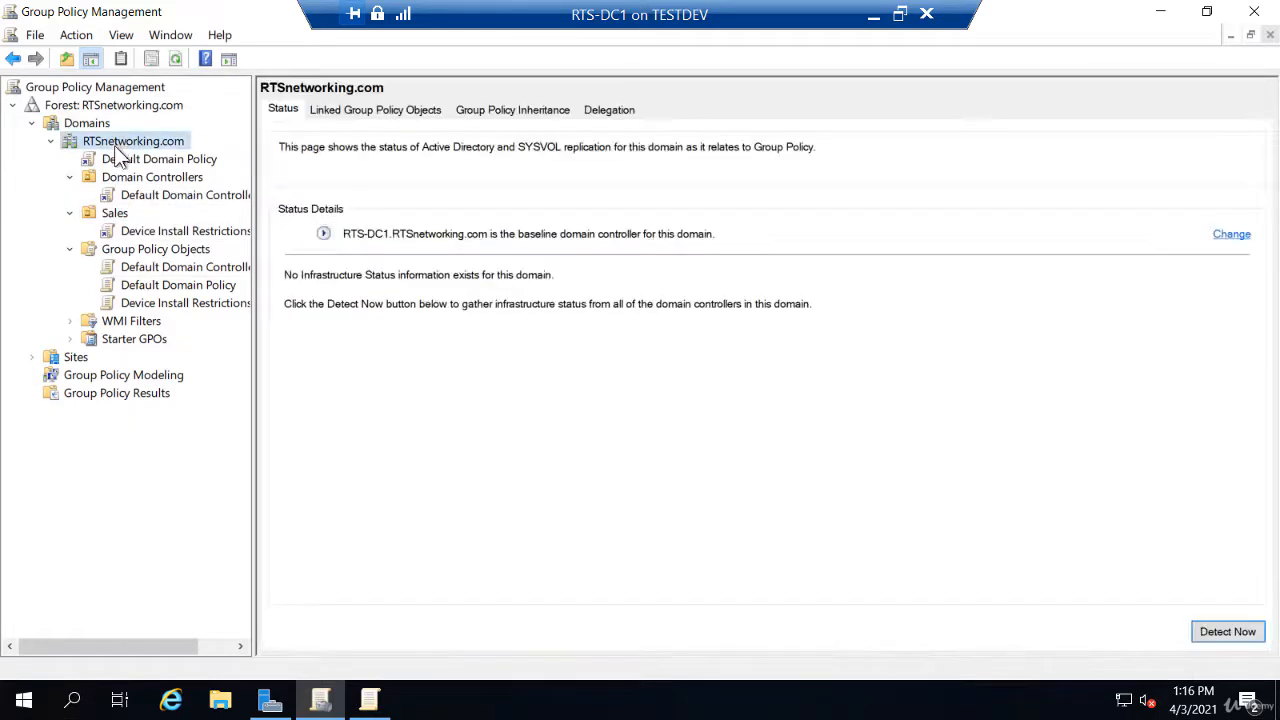
right_click(115, 146)
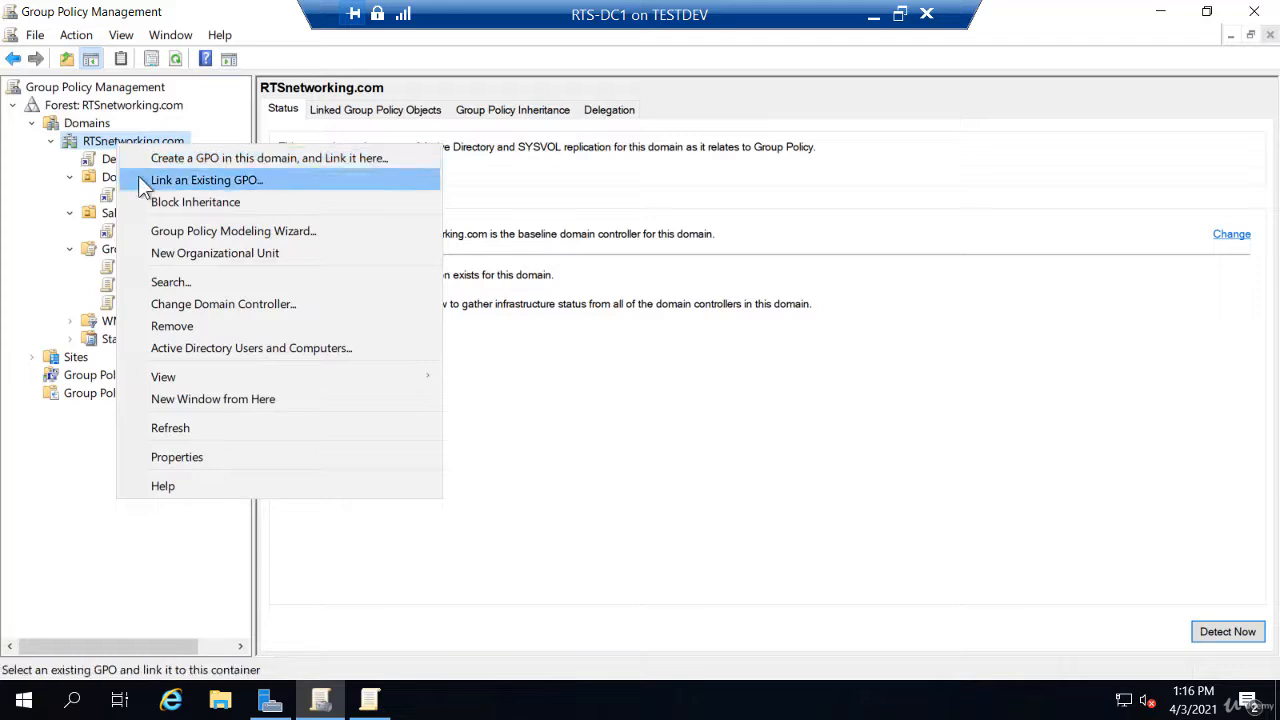
left_click(150, 184)
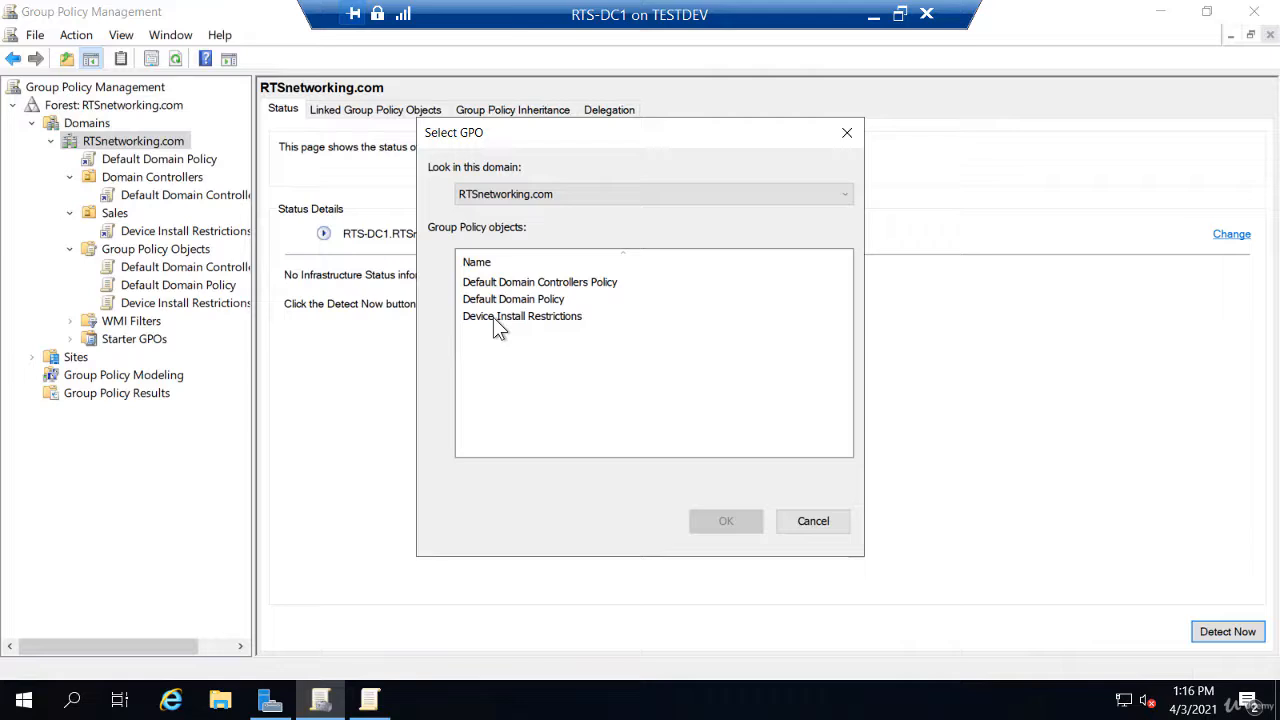
left_click(797, 520)
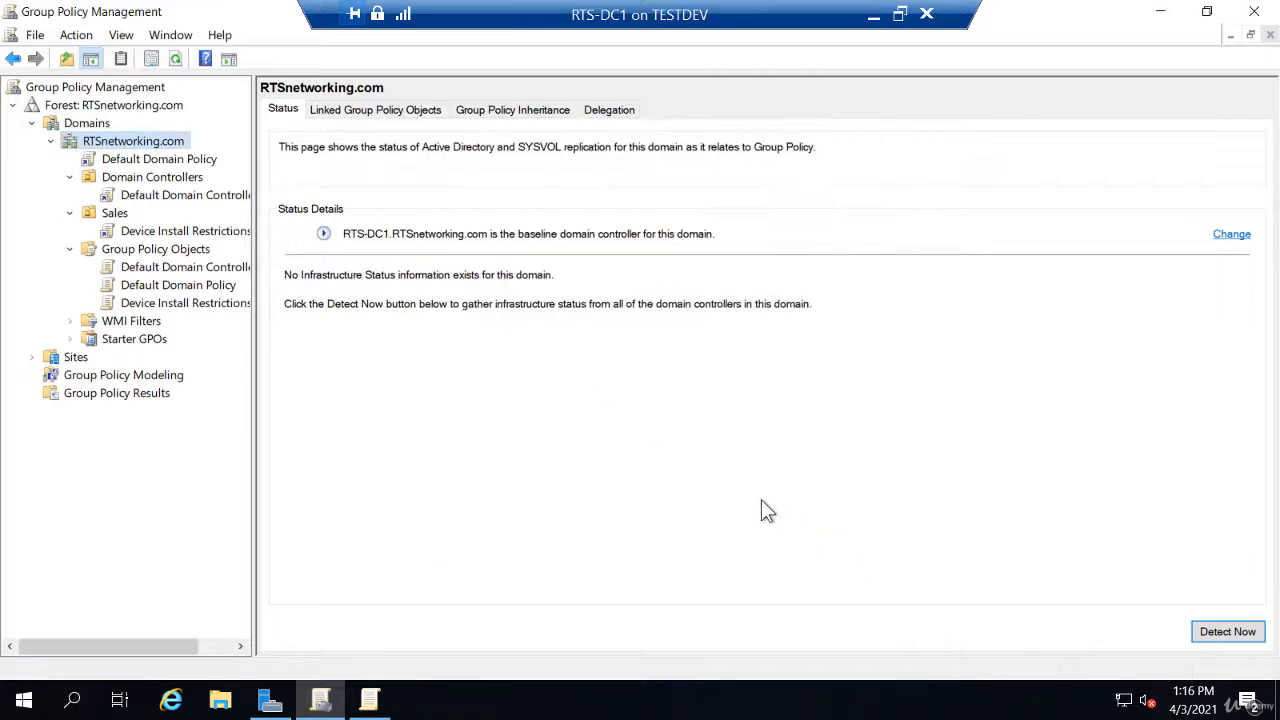
- Review the settings report of the Device Install Restrictions link under Sales, from its links down to the Computer and User Configuration sections
left_click(200, 232)
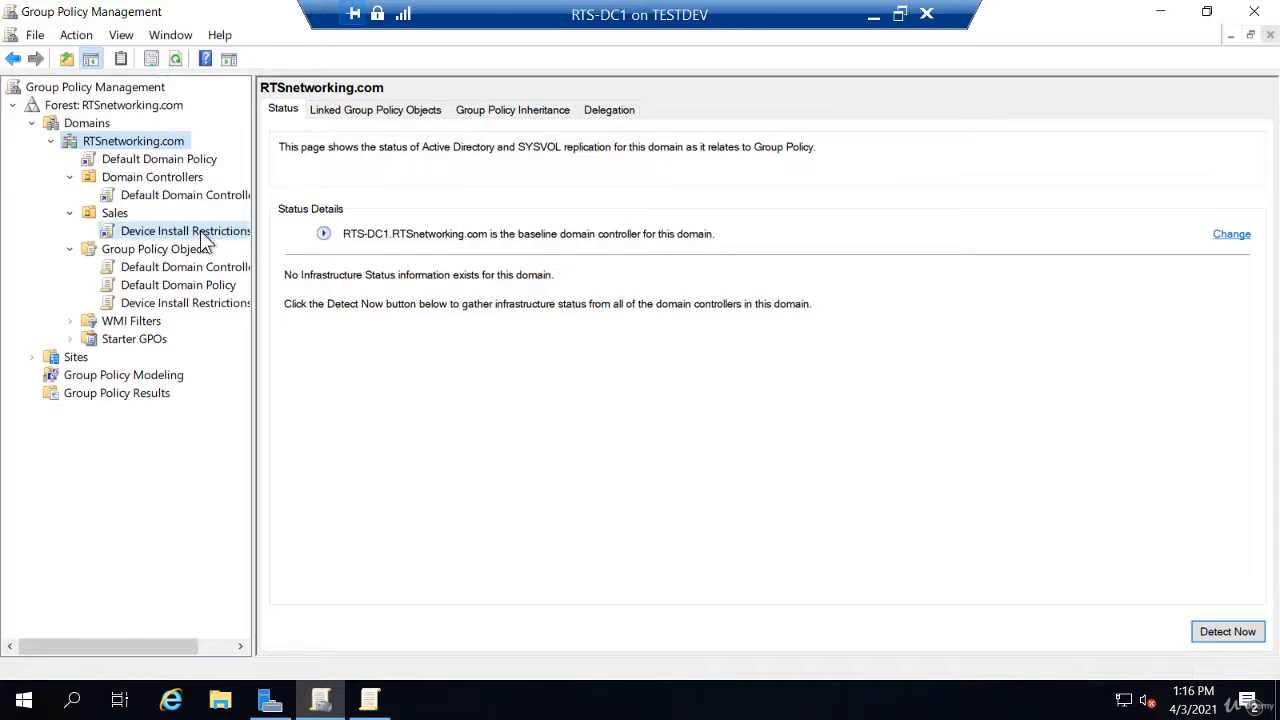
left_click(366, 115)
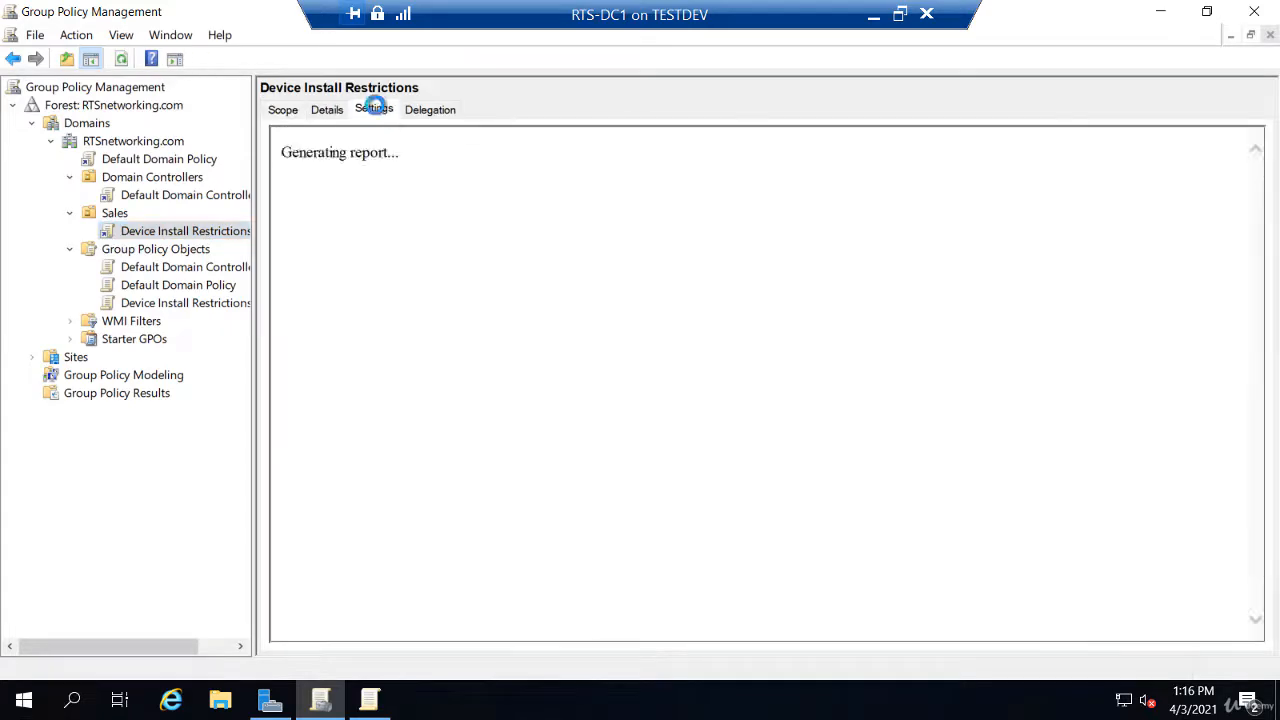
left_click(786, 212)
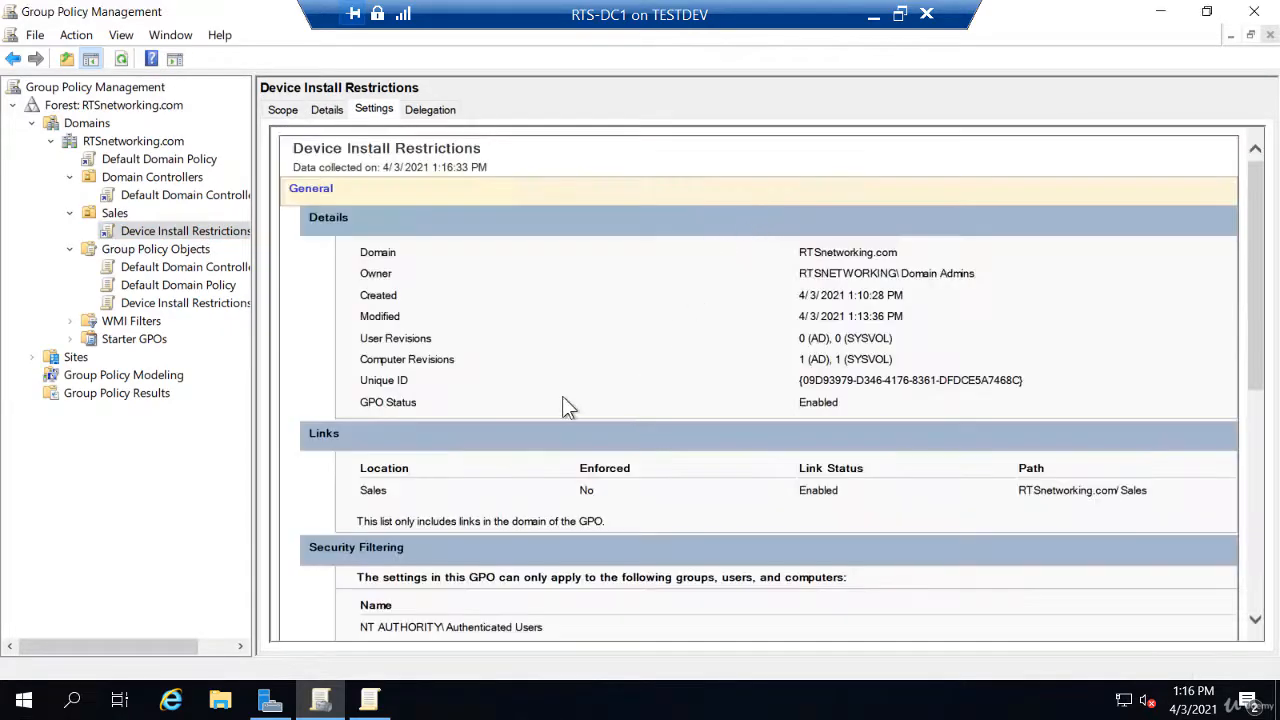
scroll(562, 396, "down", 5)
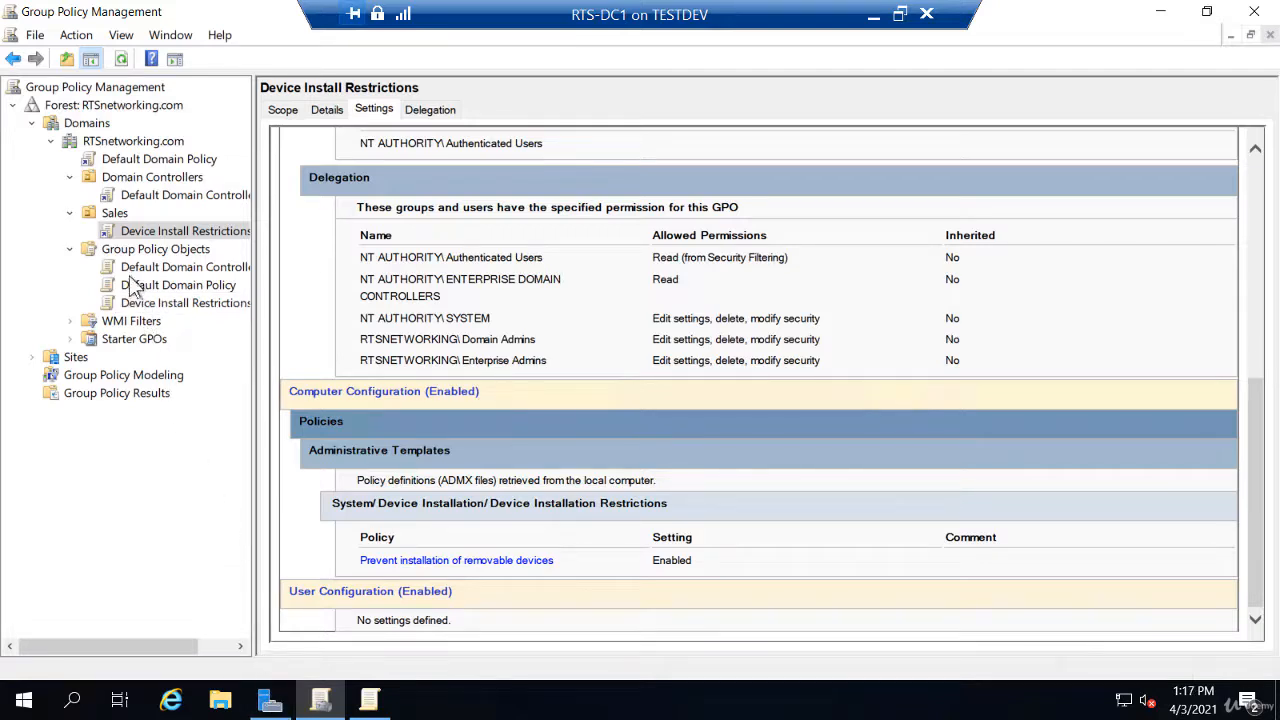
- Create a new GPO named Security Settings linked directly to the Sales OU, without a source starter GPO
right_click(116, 214)
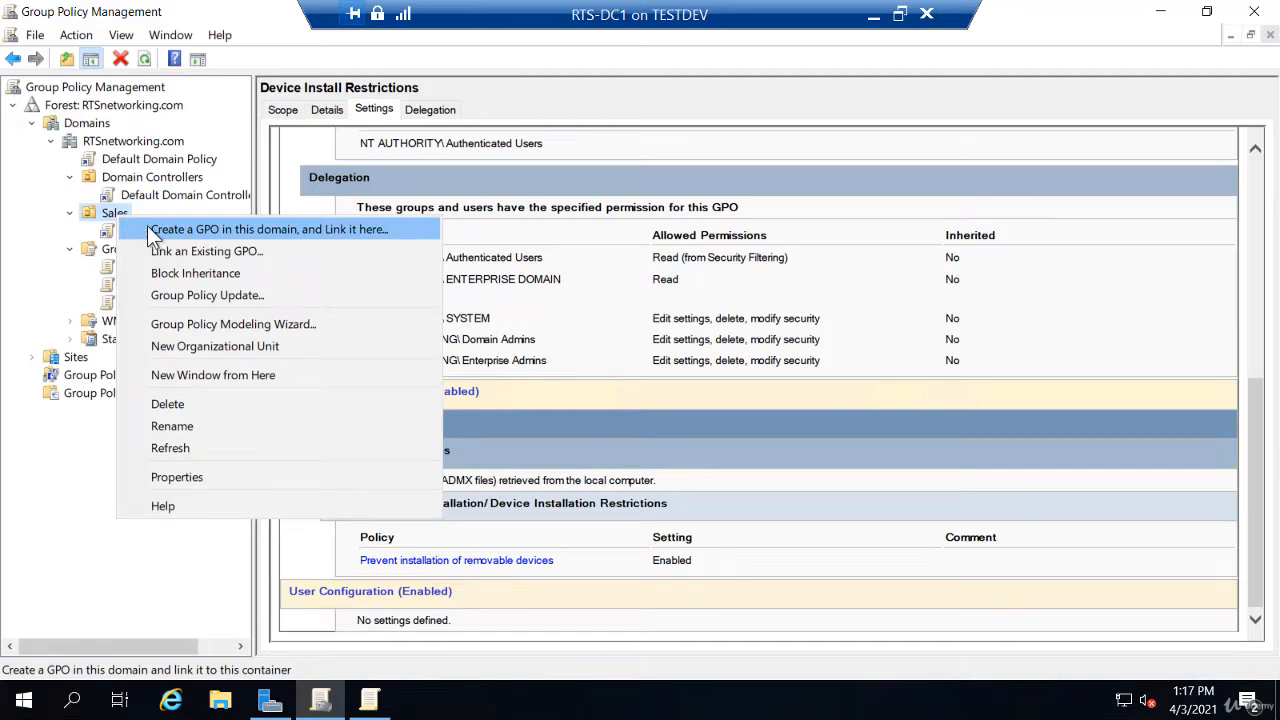
left_click(146, 225)
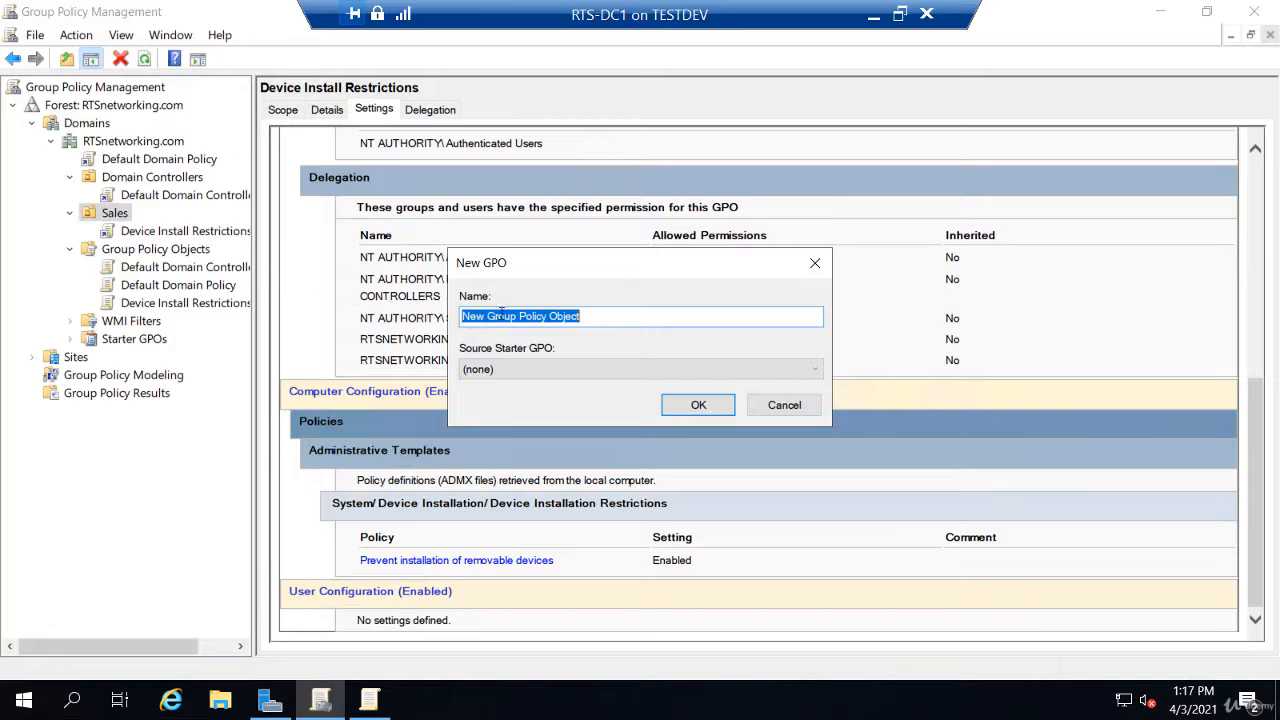
type("Security Settings")
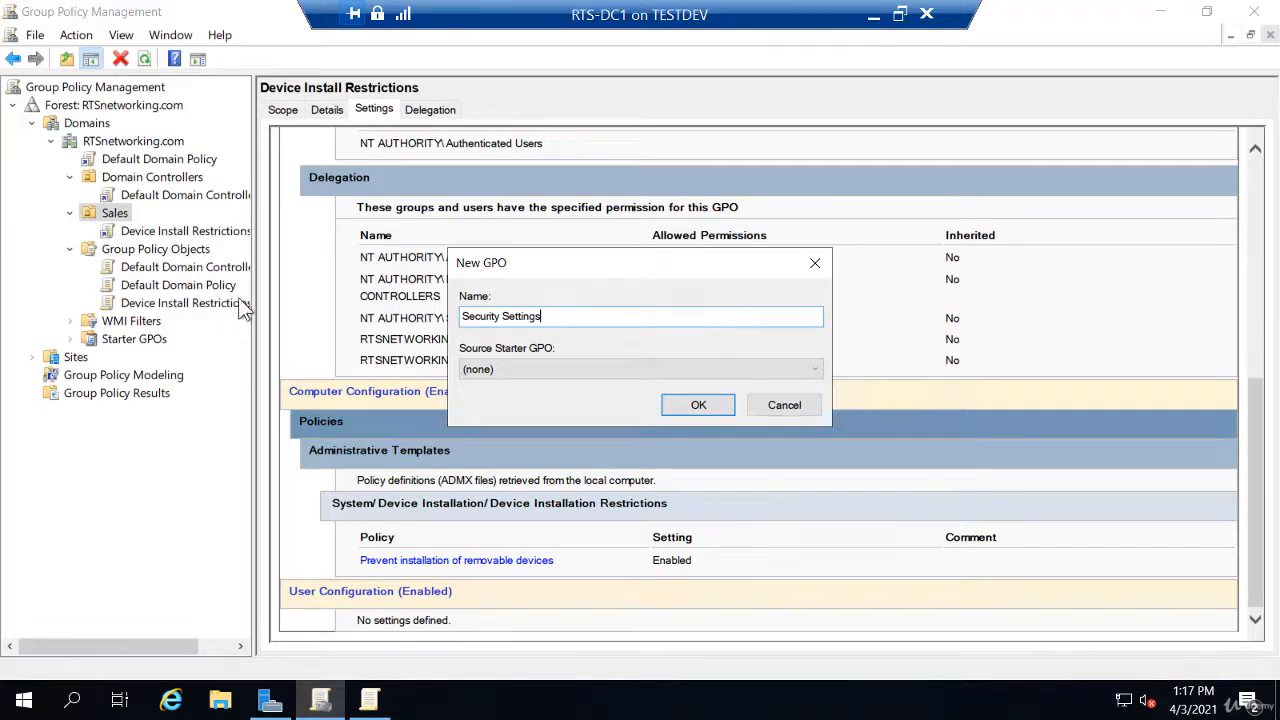
left_click(696, 404)
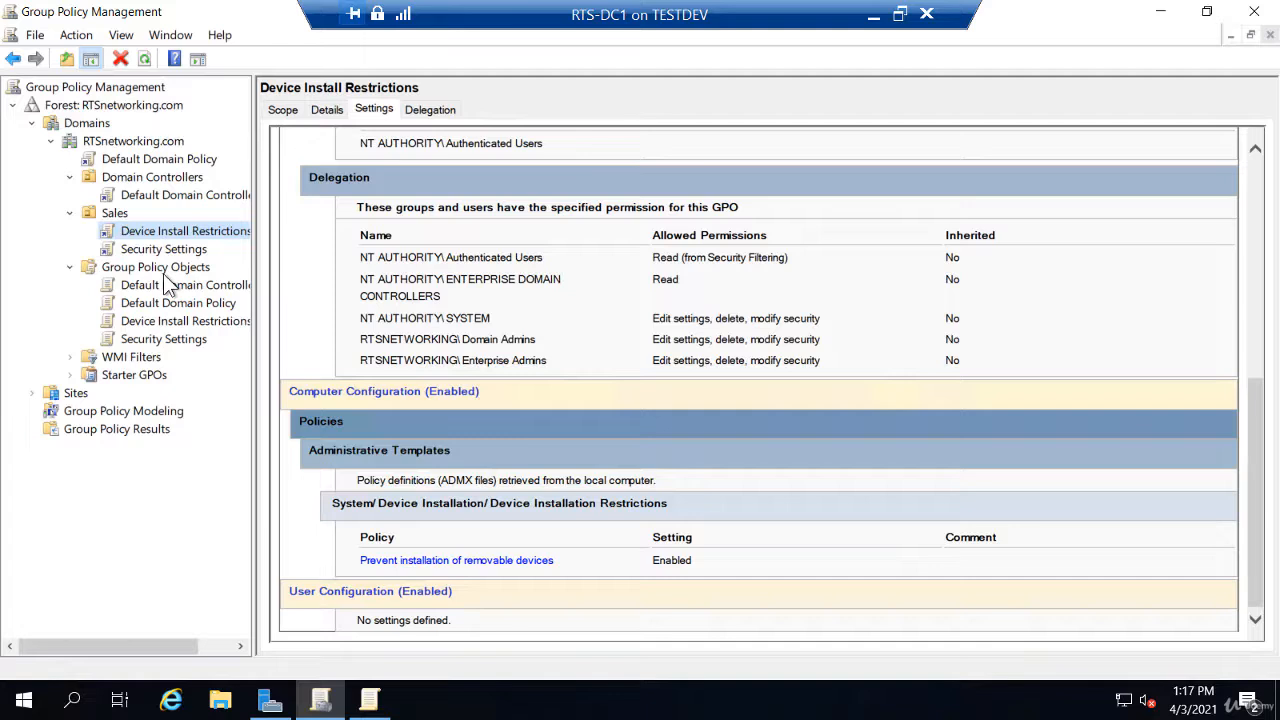
right_click(114, 220)
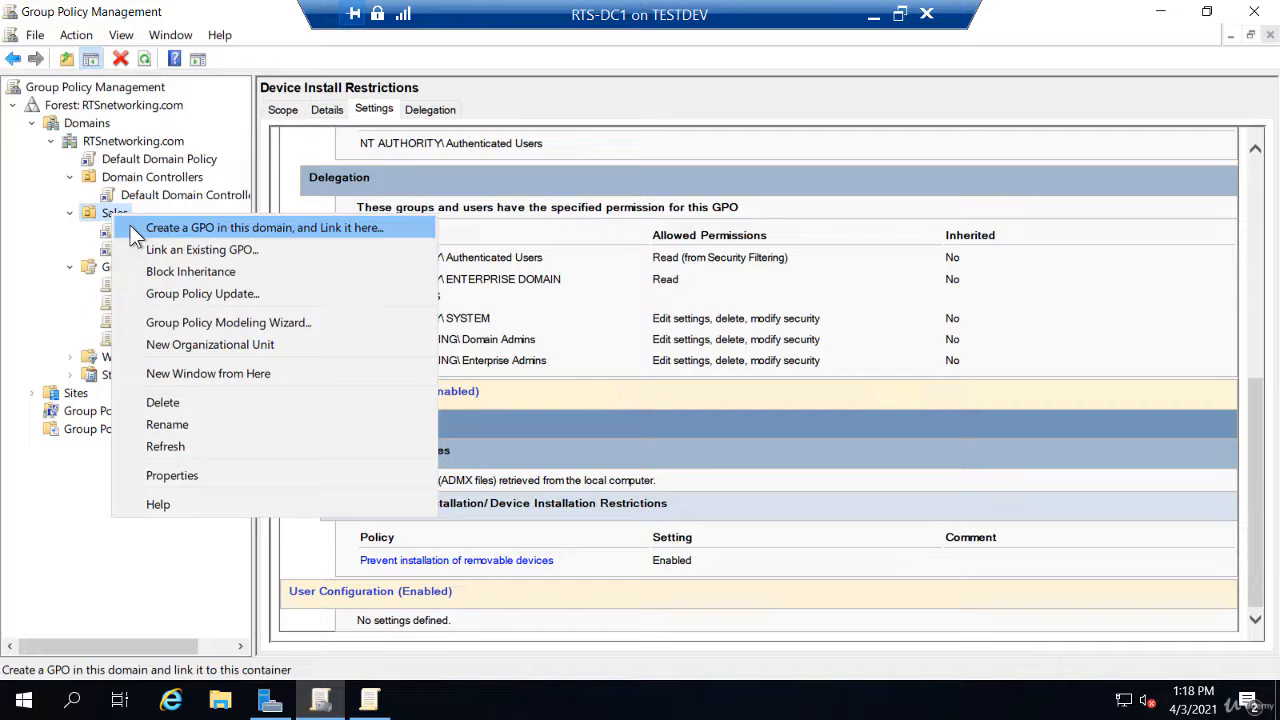
left_click(50, 265)
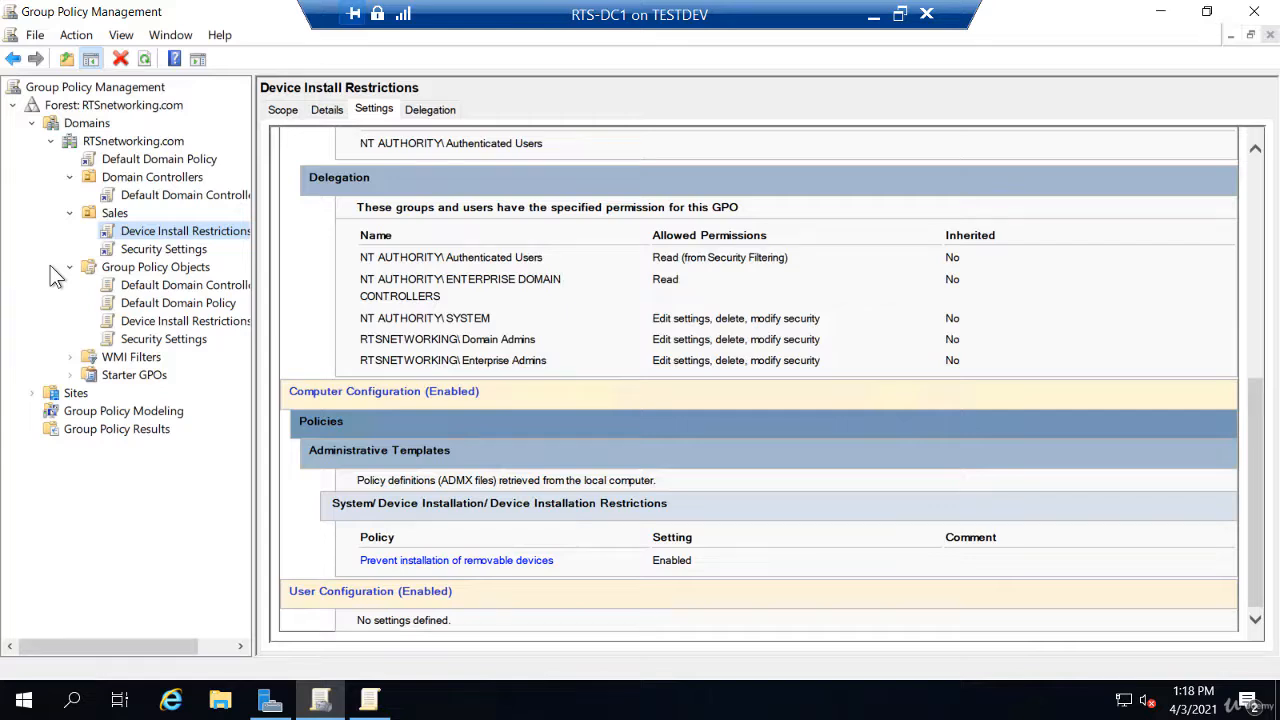
- Delete the Security Settings link from the Sales OU while keeping the GPO itself, after viewing its settings report
left_click(136, 251)
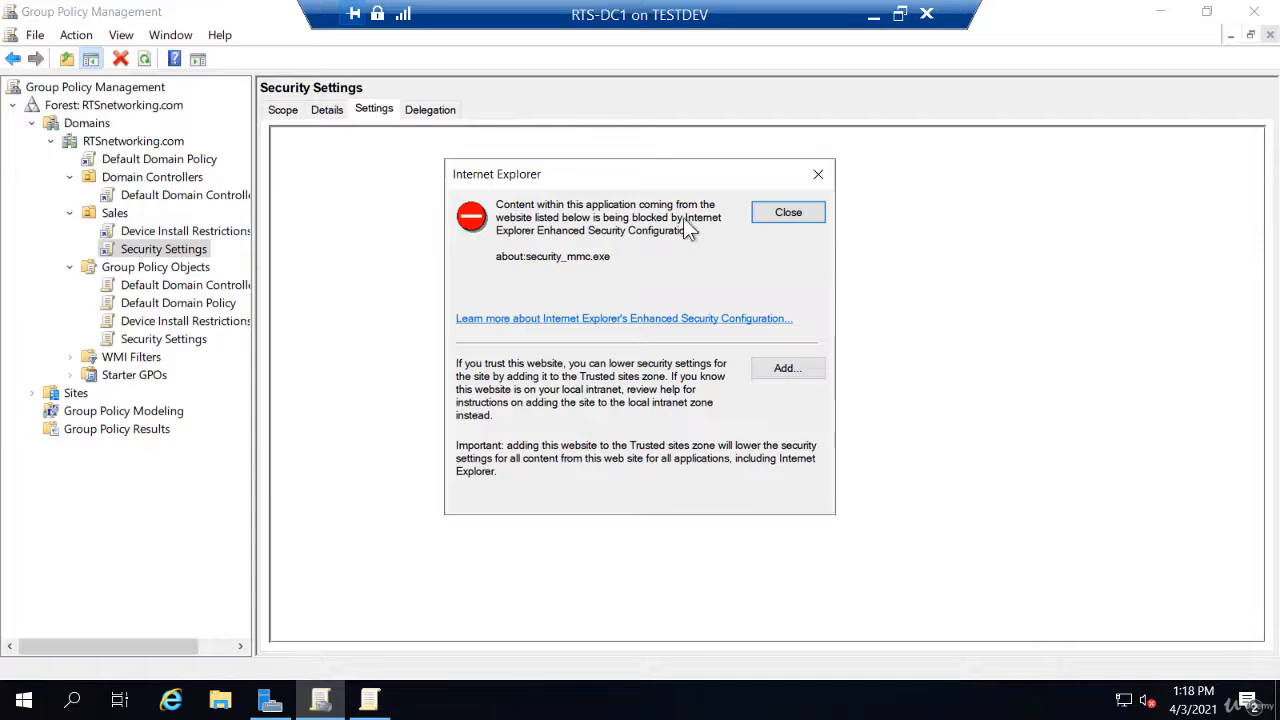
left_click(760, 218)
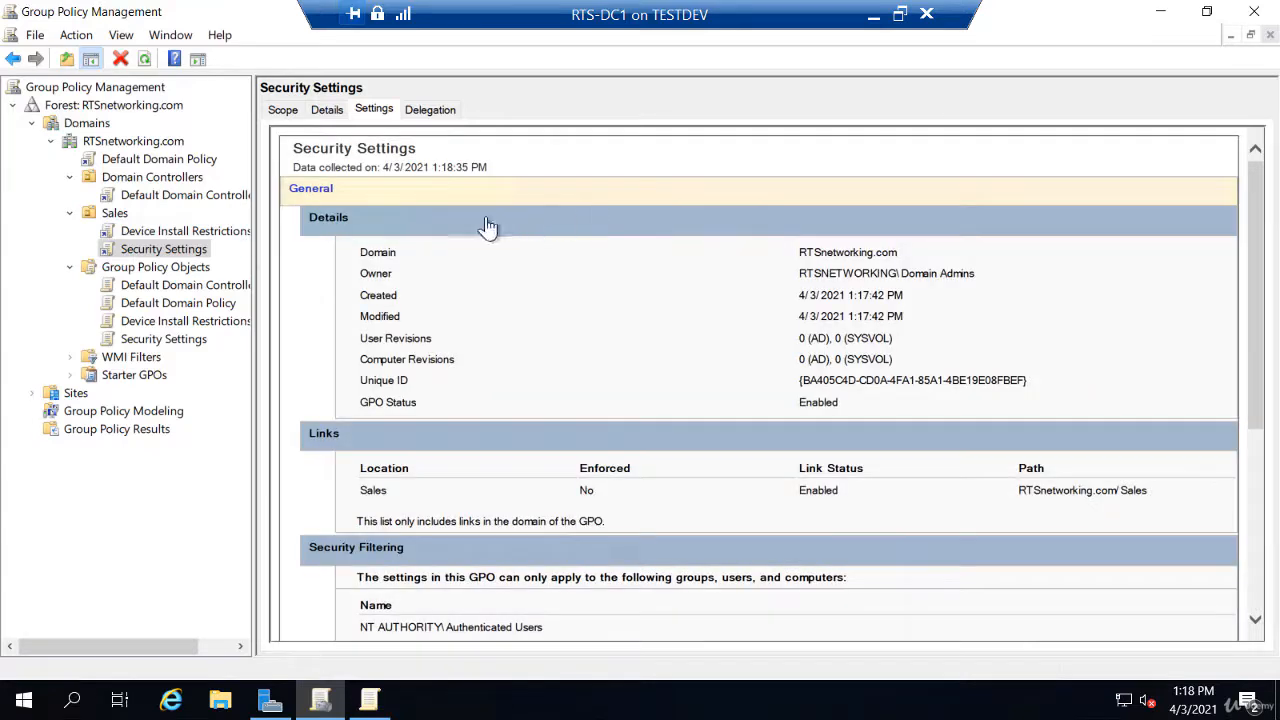
right_click(187, 254)
left_click(230, 412)
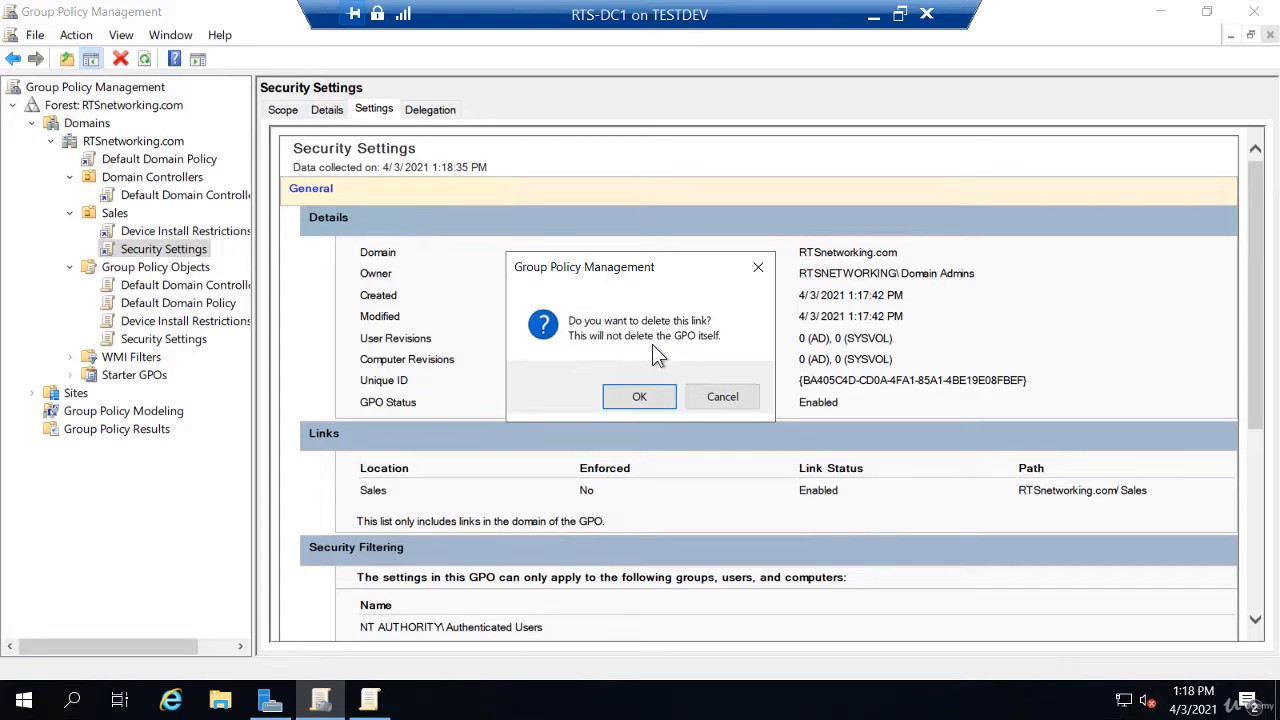
left_click(639, 398)
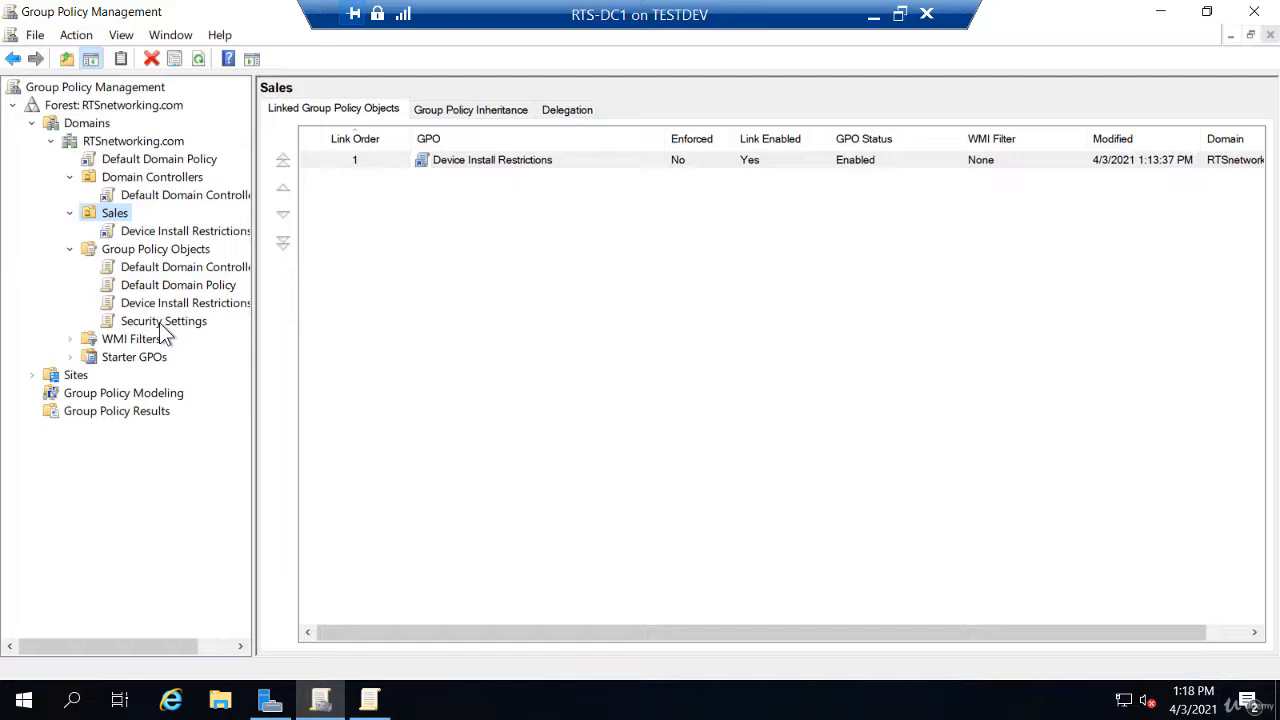
- Try to link the Security Settings GPO from Group Policy Objects to the Sales OU
left_click_drag(159, 323, 101, 221)
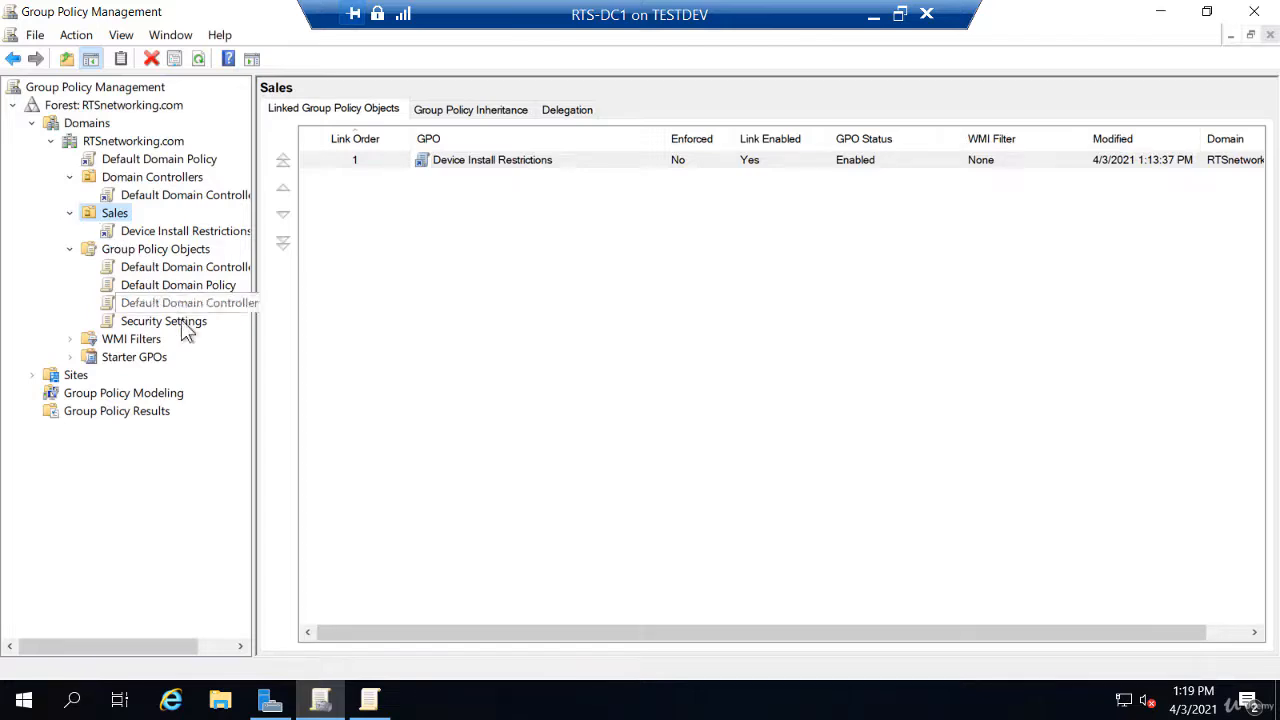
- Create a new computer object named RTS-Client01 in the Sales OU using Active Directory Users and Computers
left_click(269, 700)
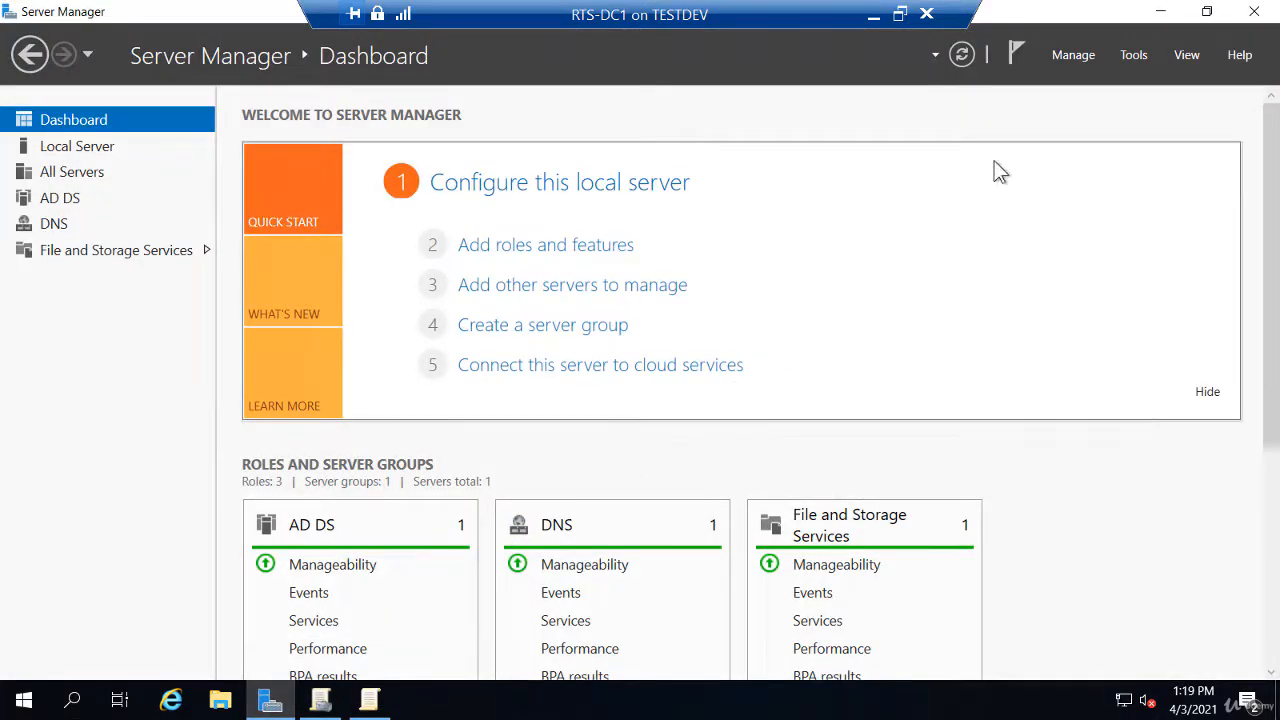
left_click(1133, 58)
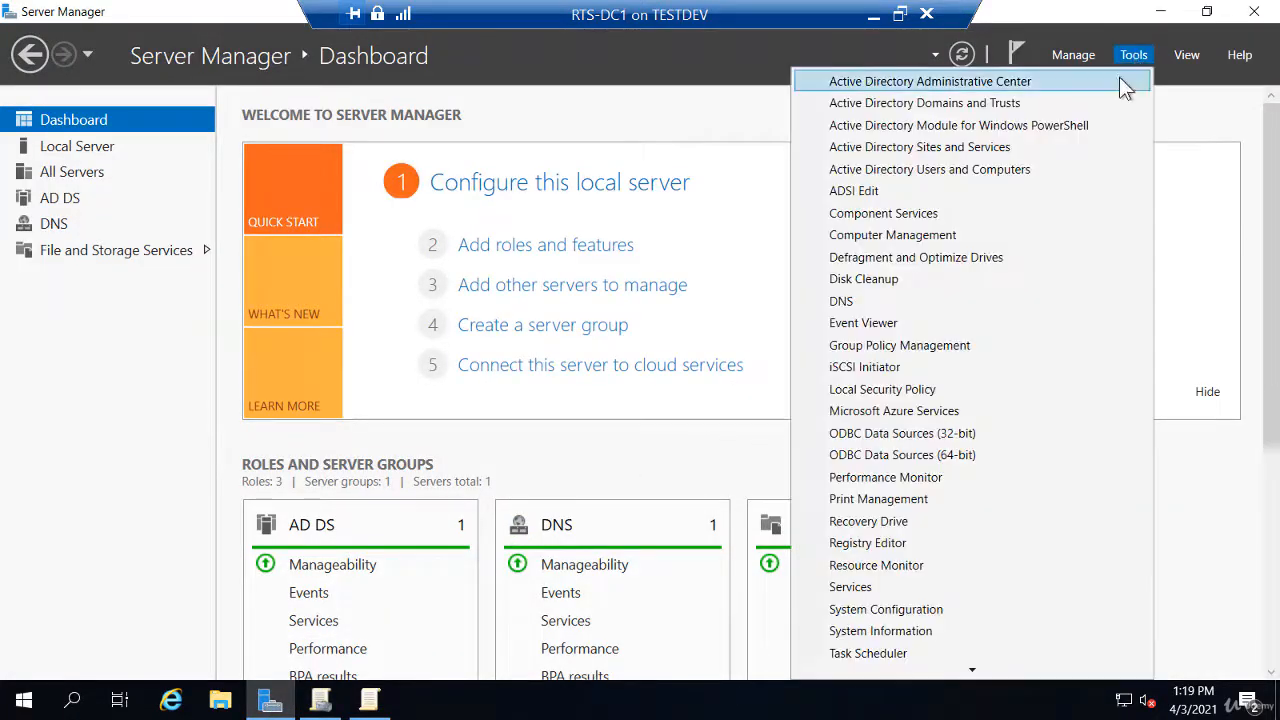
left_click(1025, 172)
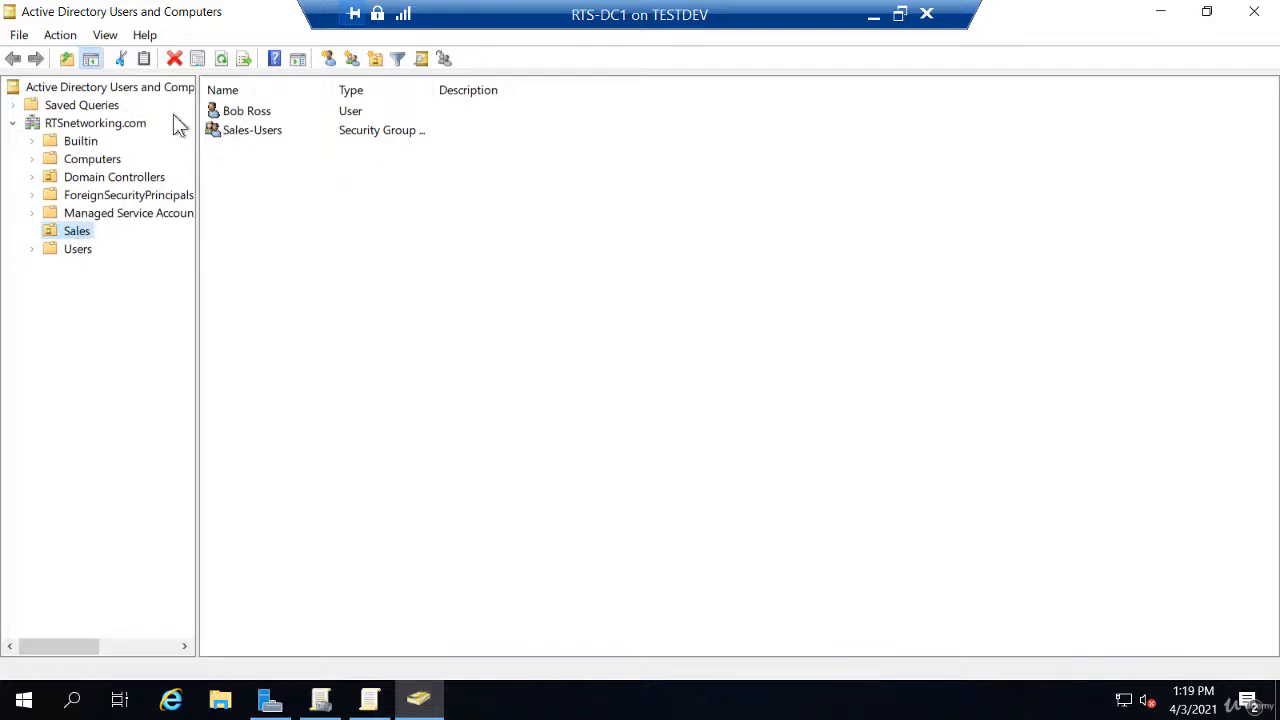
right_click(78, 235)
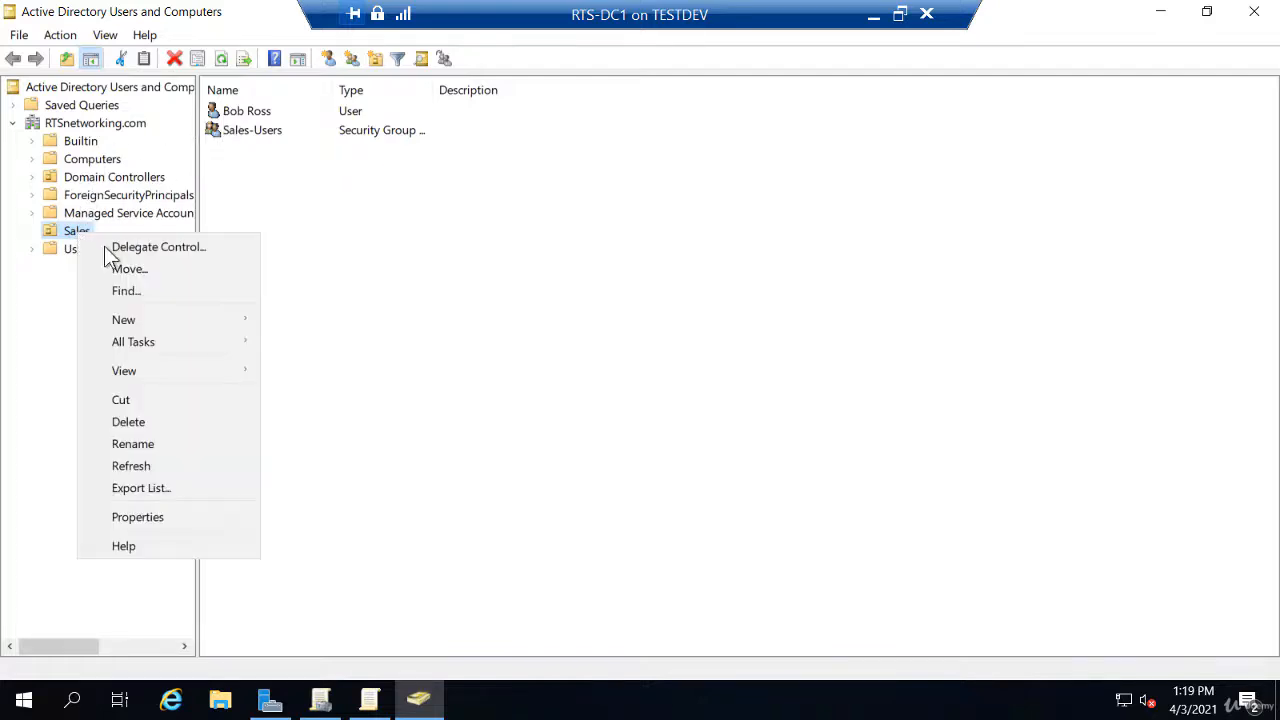
mouse_move(135, 316)
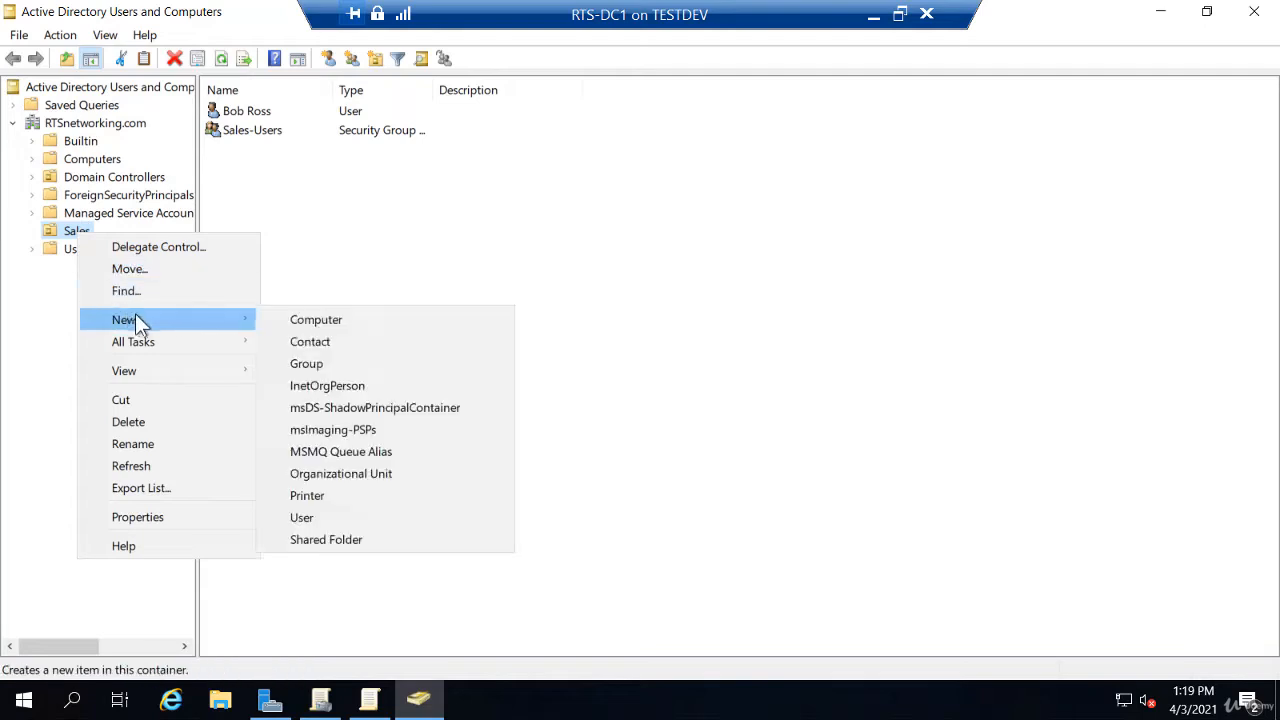
left_click(312, 319)
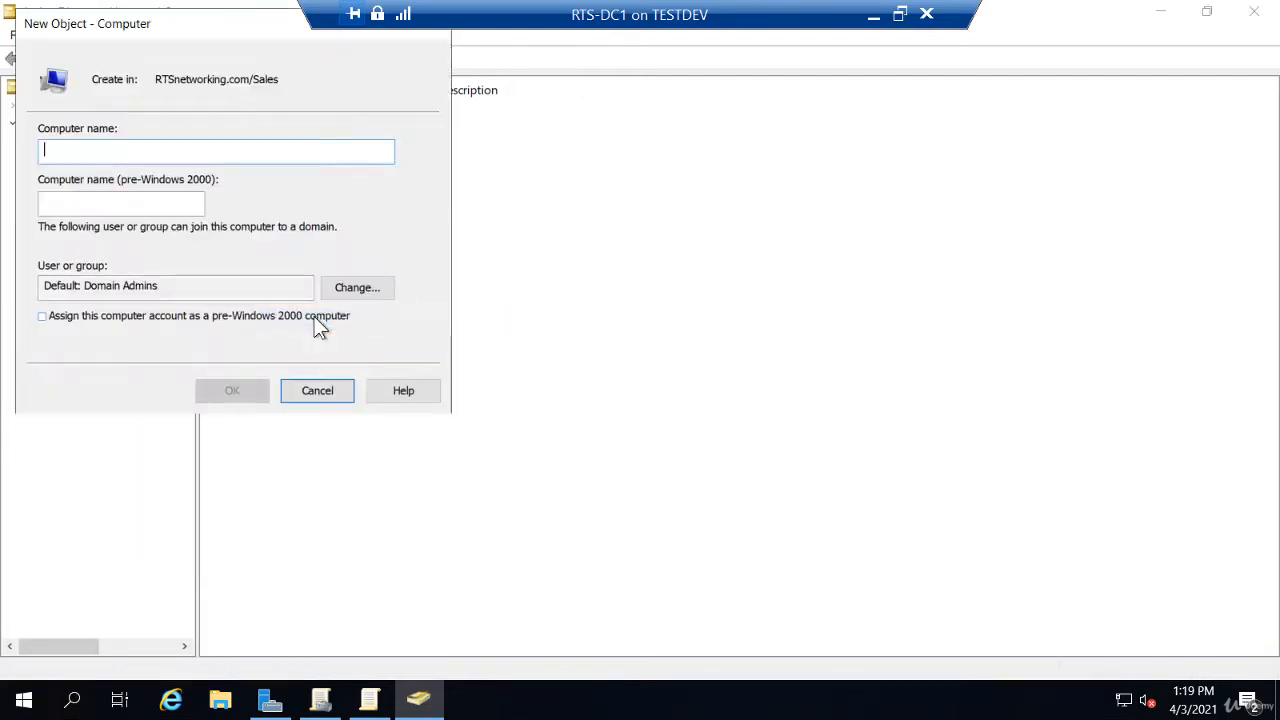
type("RTS-Clie")
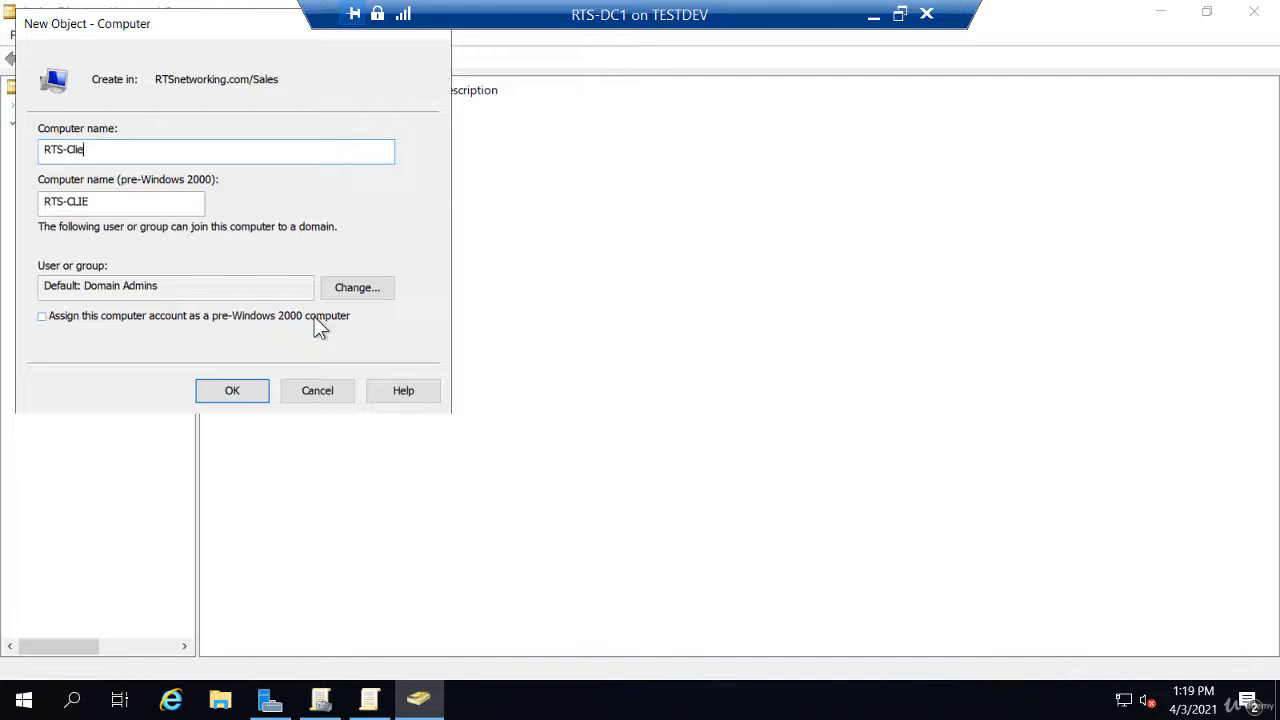
type("nt01")
left_click(232, 391)
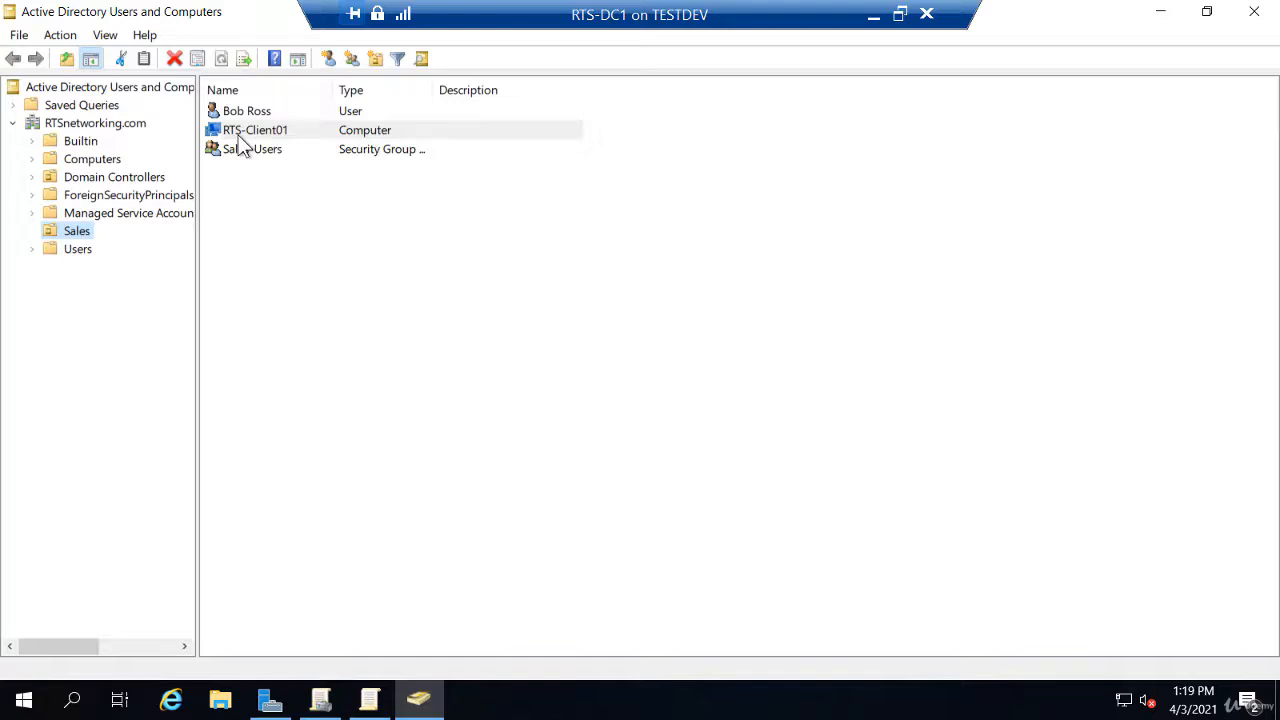
- Switch to Group Policy Management, review the scope of the Device Install Restrictions link under Sales, and compare it with the objects in the Sales OU
left_click(320, 703)
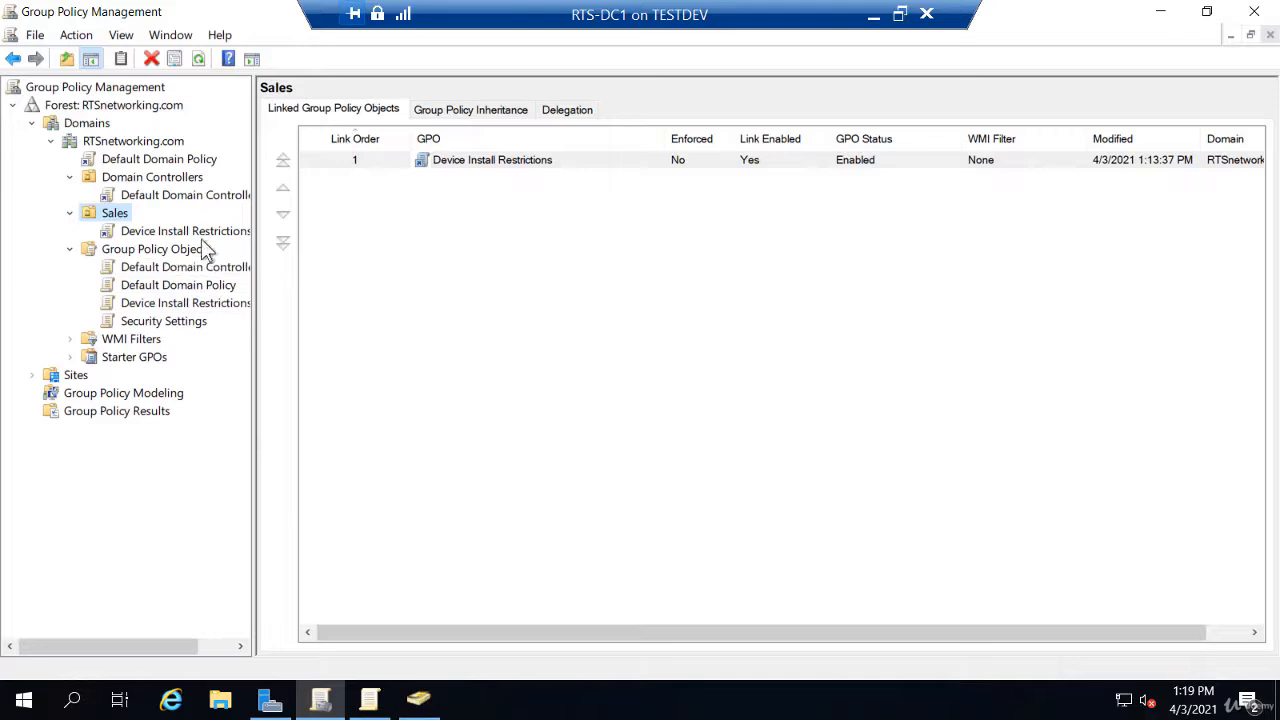
left_click(200, 235)
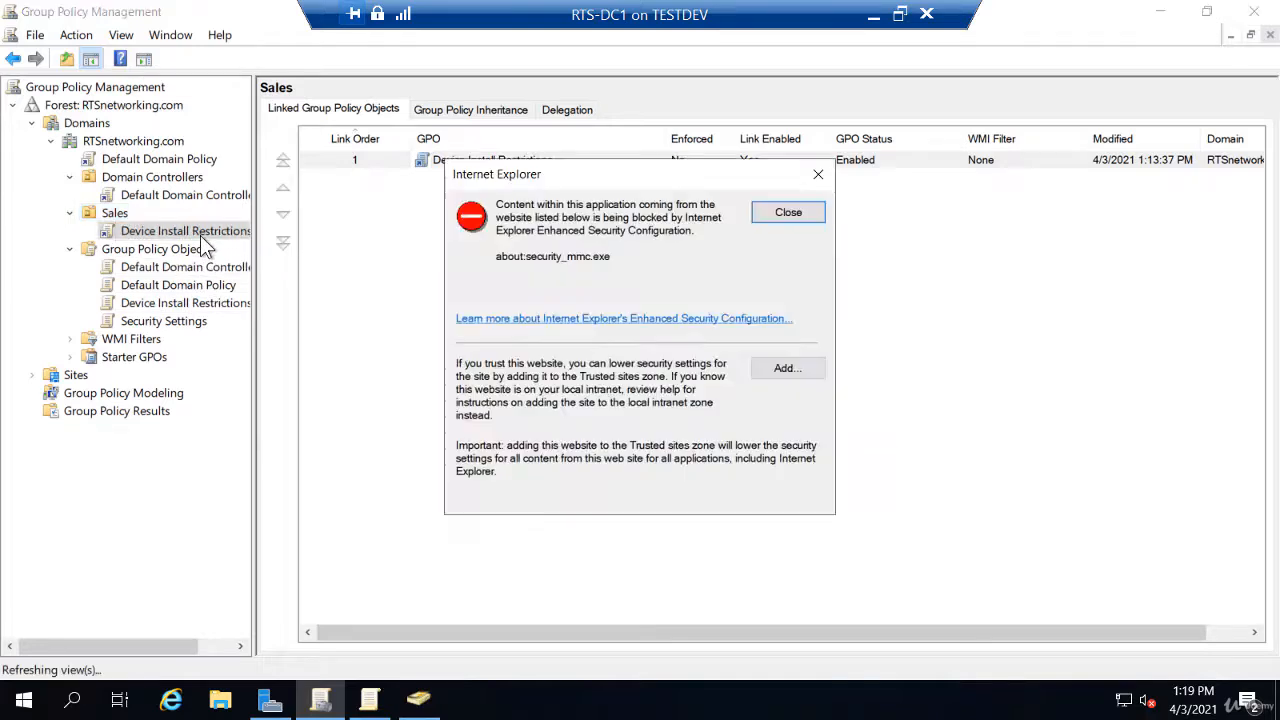
left_click(788, 213)
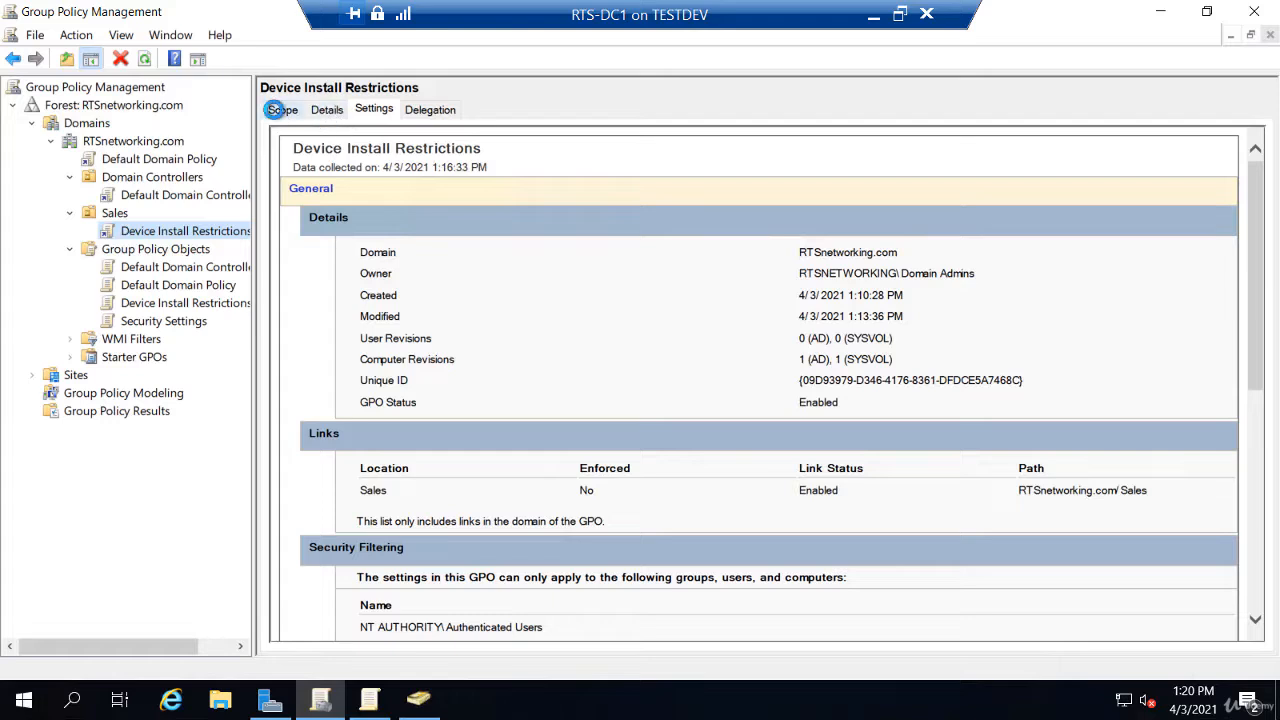
left_click(280, 108)
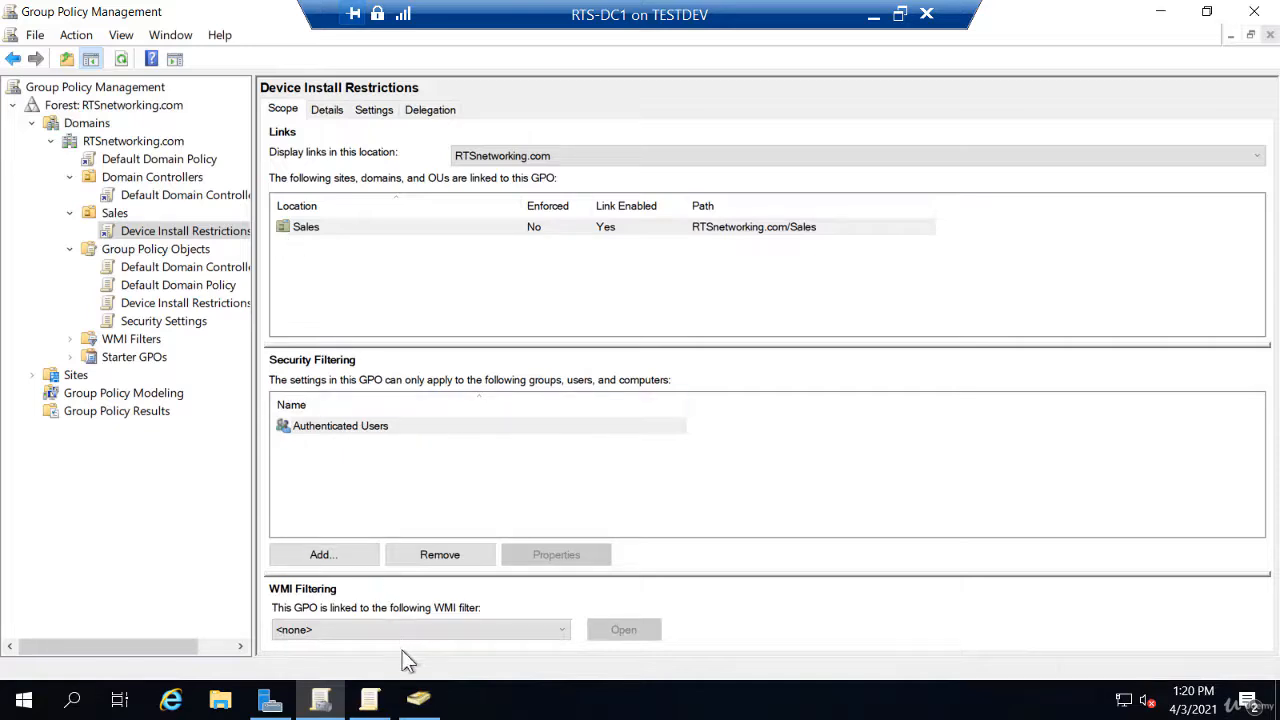
left_click(418, 700)
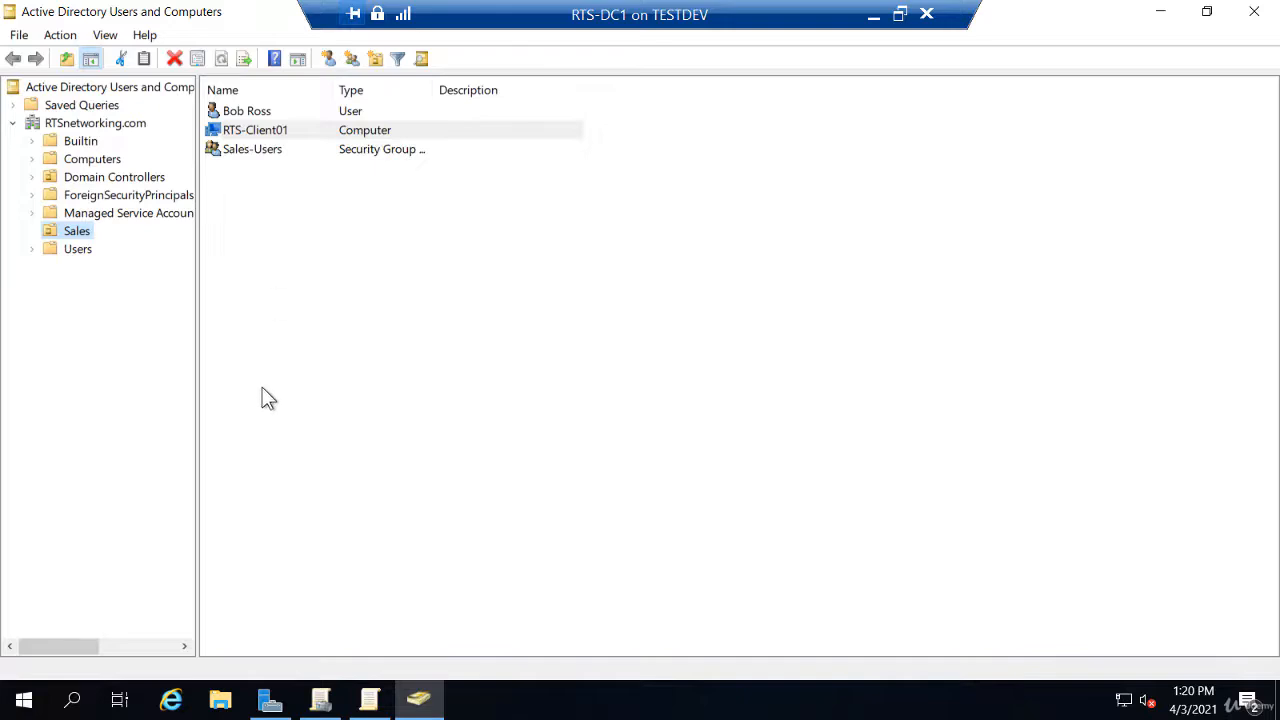
left_click(319, 702)
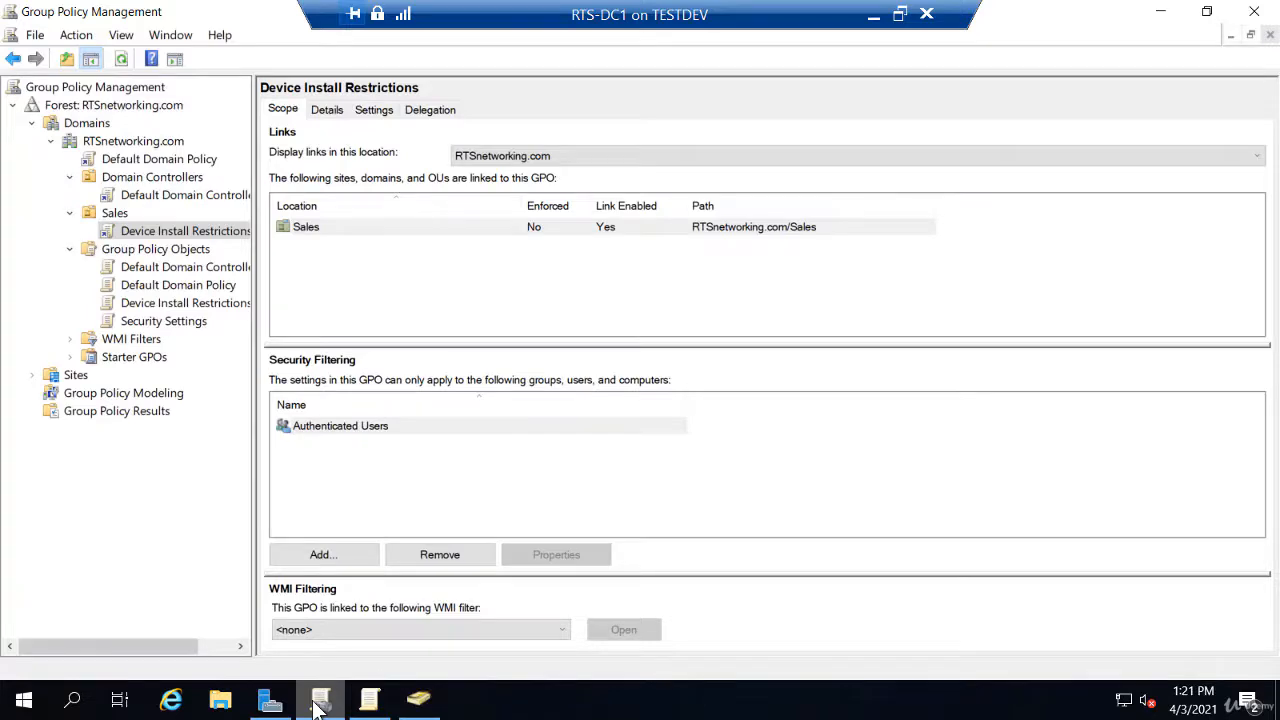
- In the Group Policy Management Editor, widen the policy tree and expand Administrative Templates under both Computer and User Configuration for comparison
left_click(371, 704)
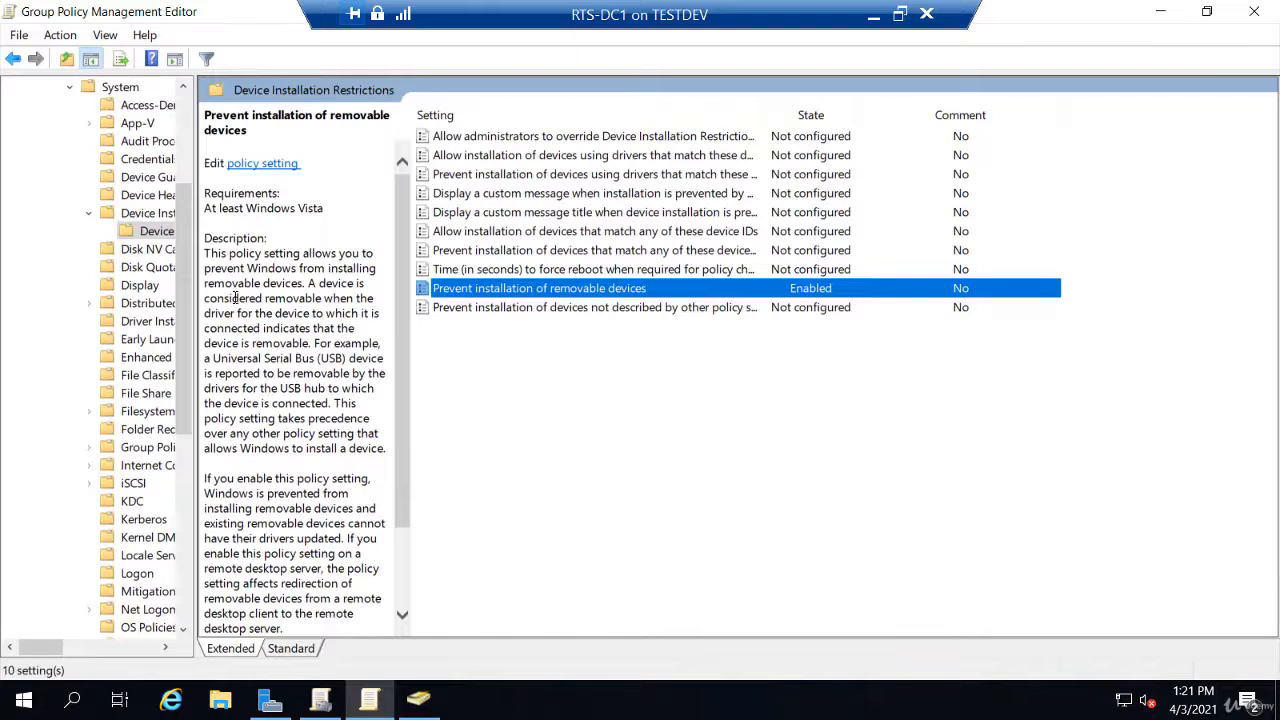
left_click_drag(184, 290, 184, 190)
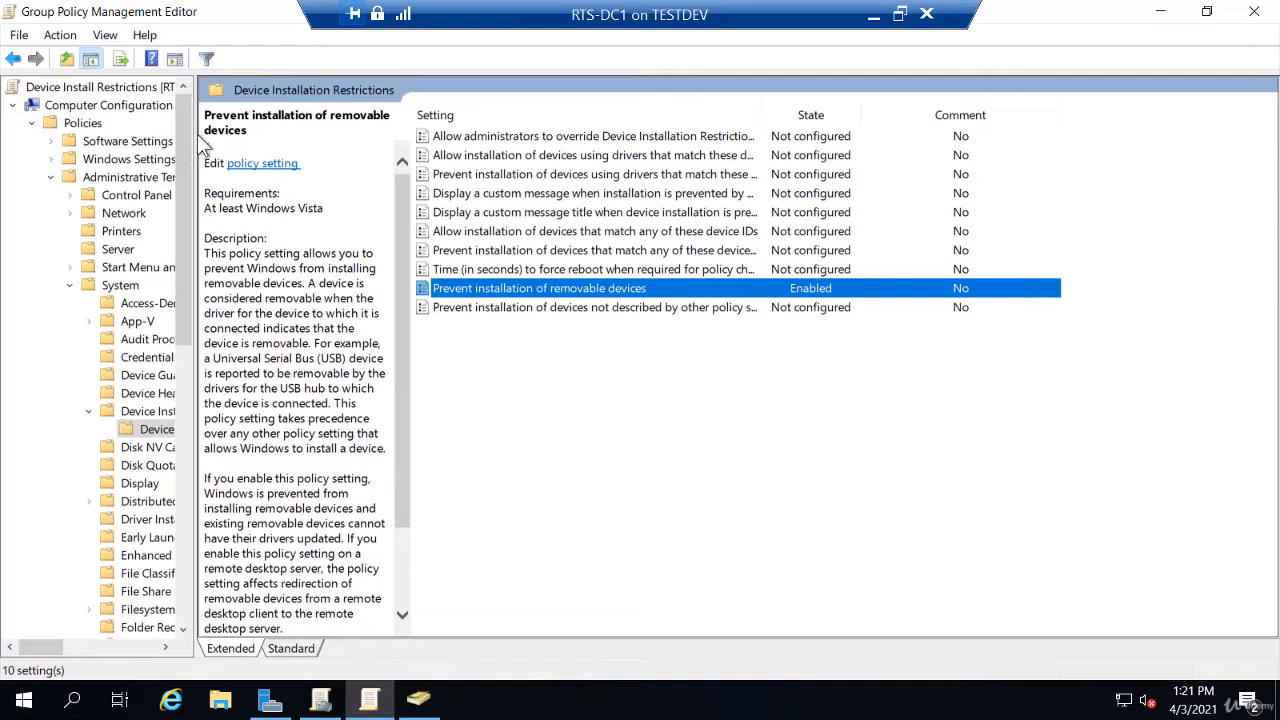
left_click_drag(196, 135, 328, 147)
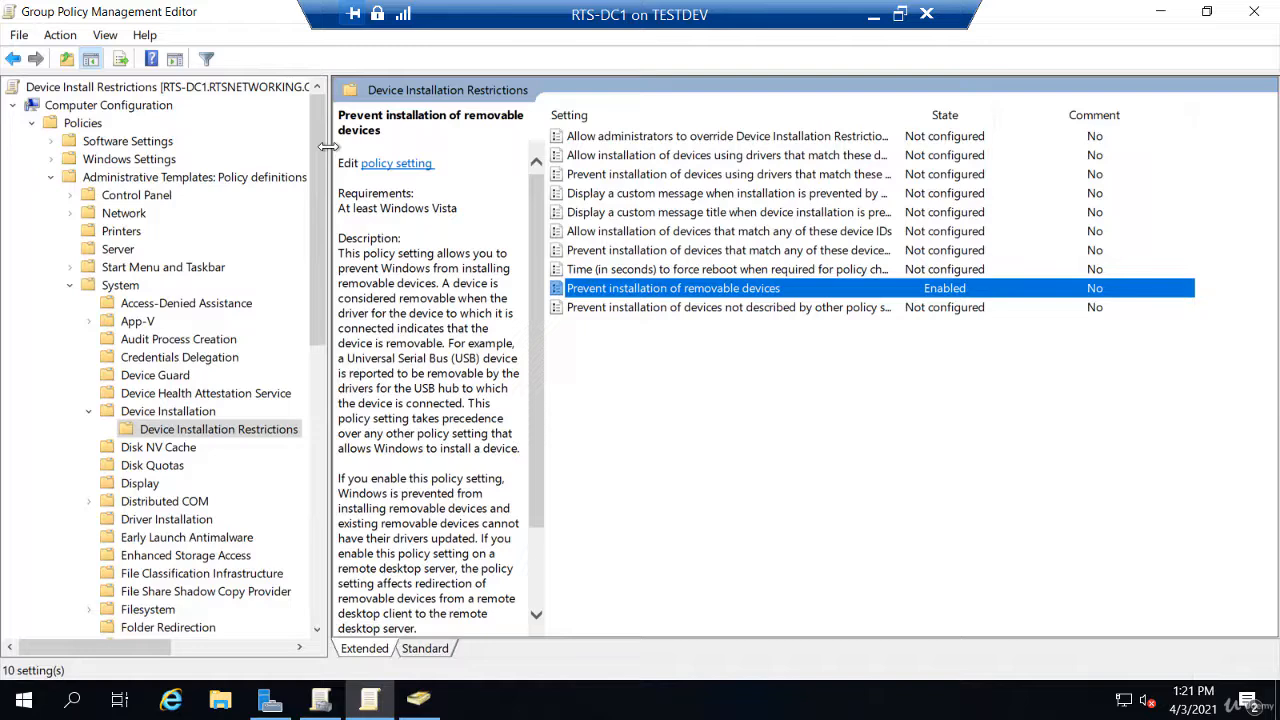
left_click(49, 177)
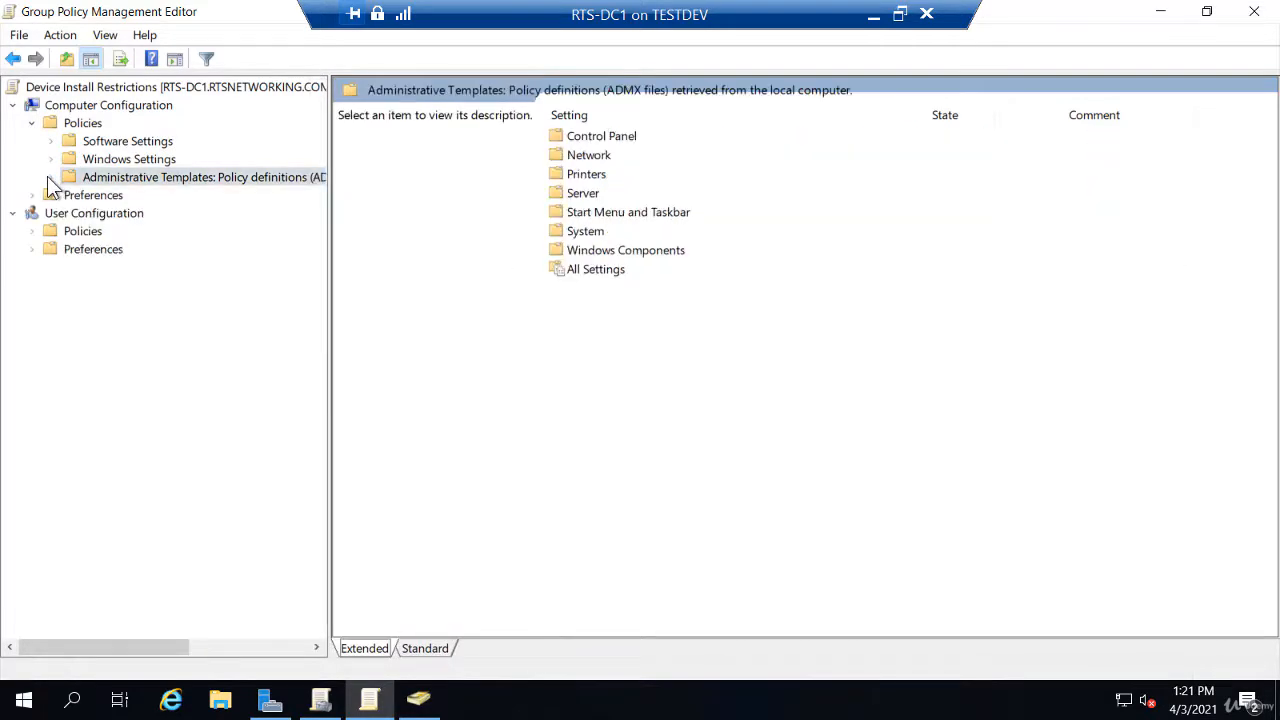
left_click(32, 231)
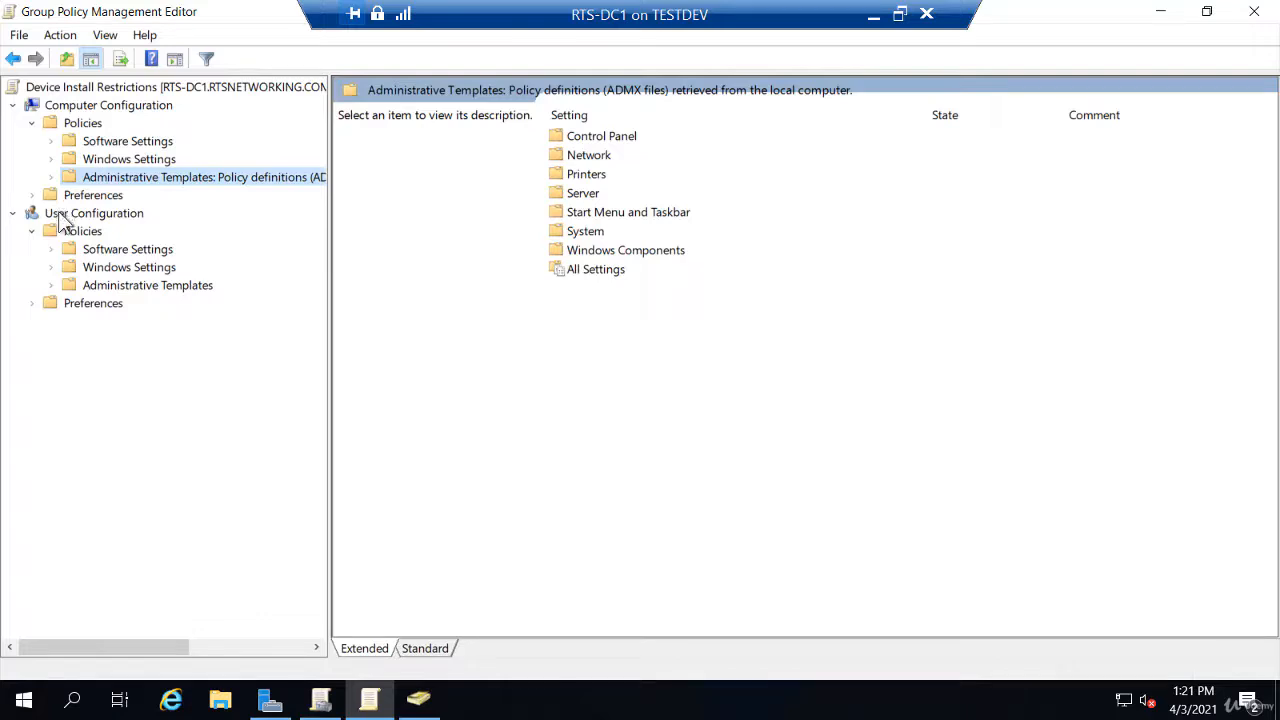
left_click(51, 285)
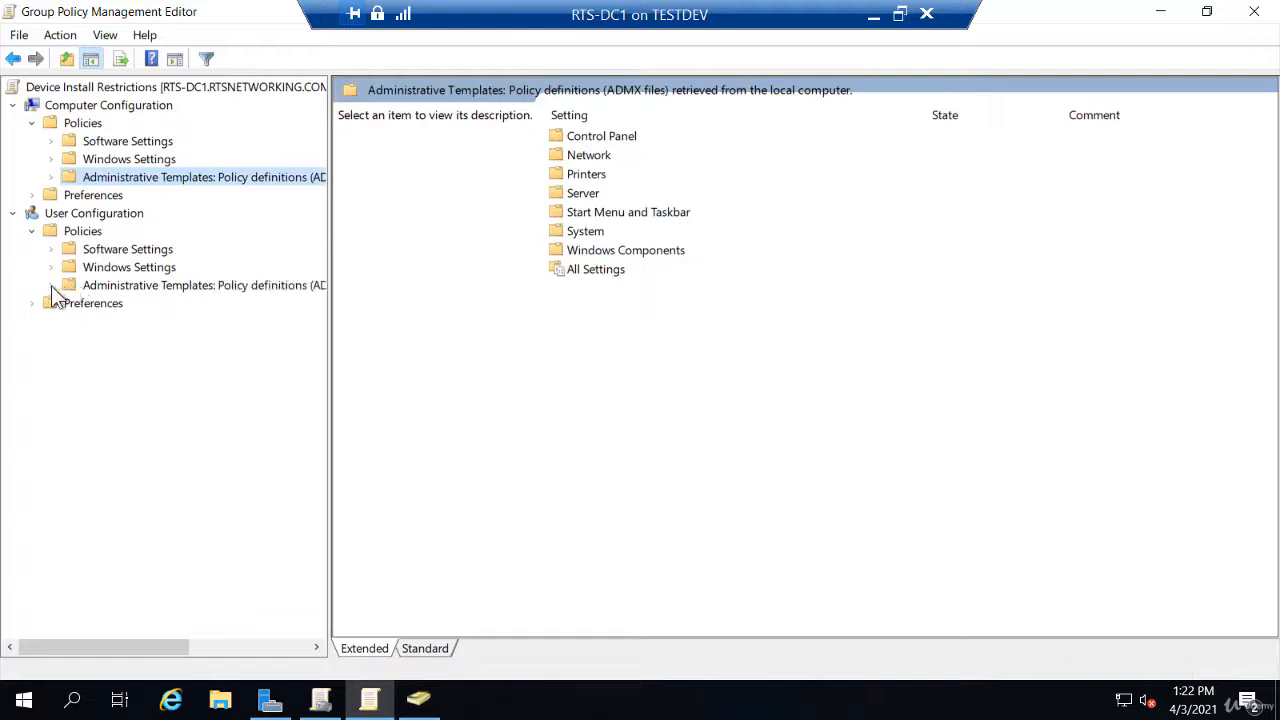
left_click(51, 177)
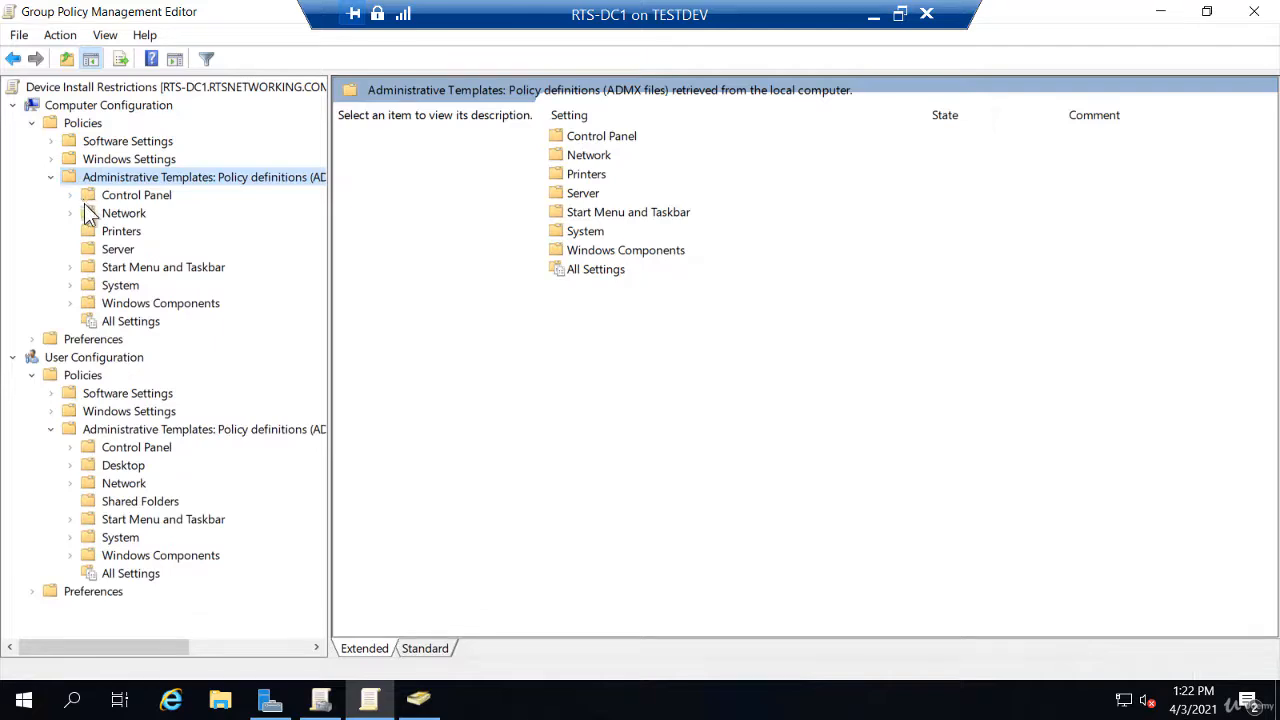
- Examine the user policy Prohibit access to Control Panel and PC settings, and compare the Control Panel policies with those under Computer Configuration
left_click(123, 448)
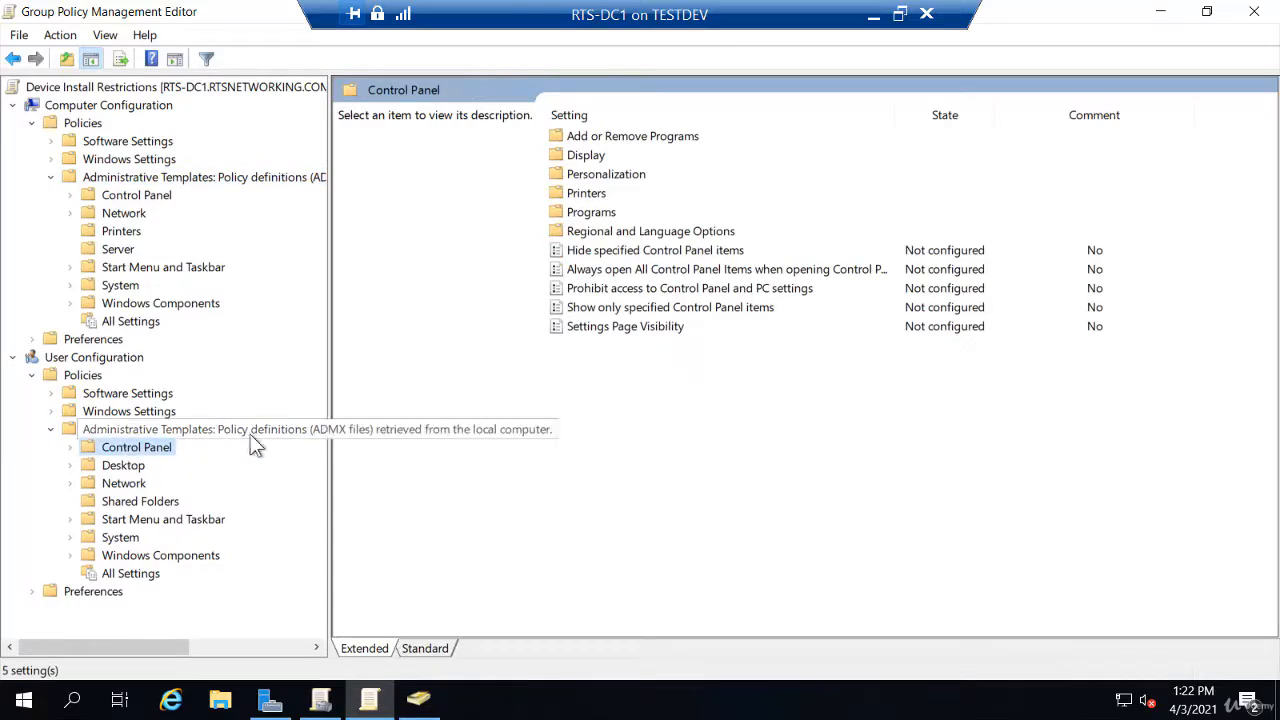
left_click(600, 290)
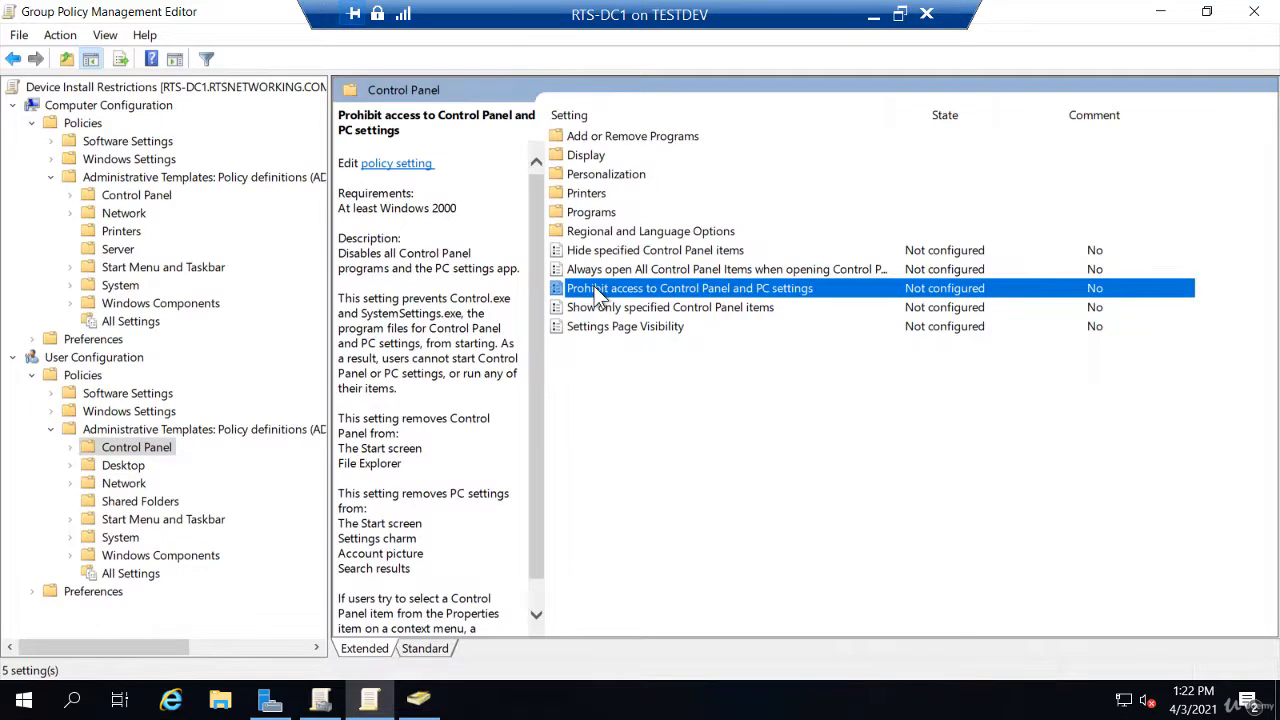
double_click(596, 290)
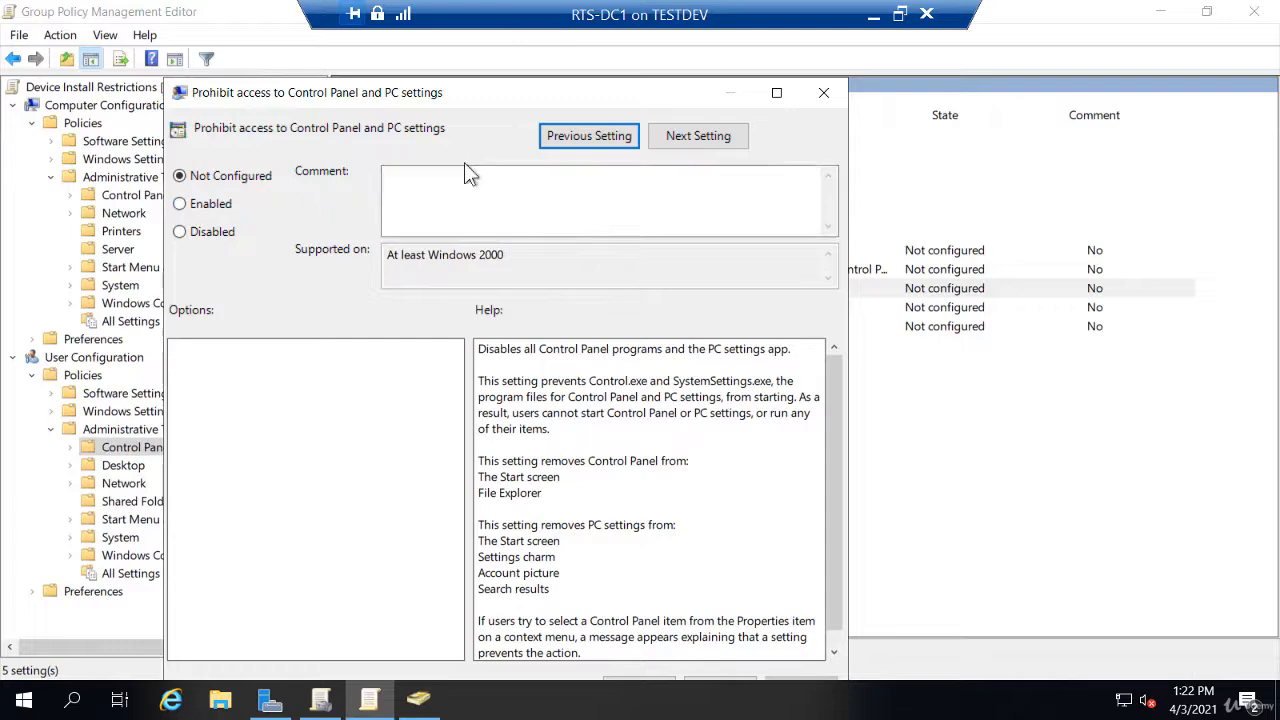
left_click(823, 94)
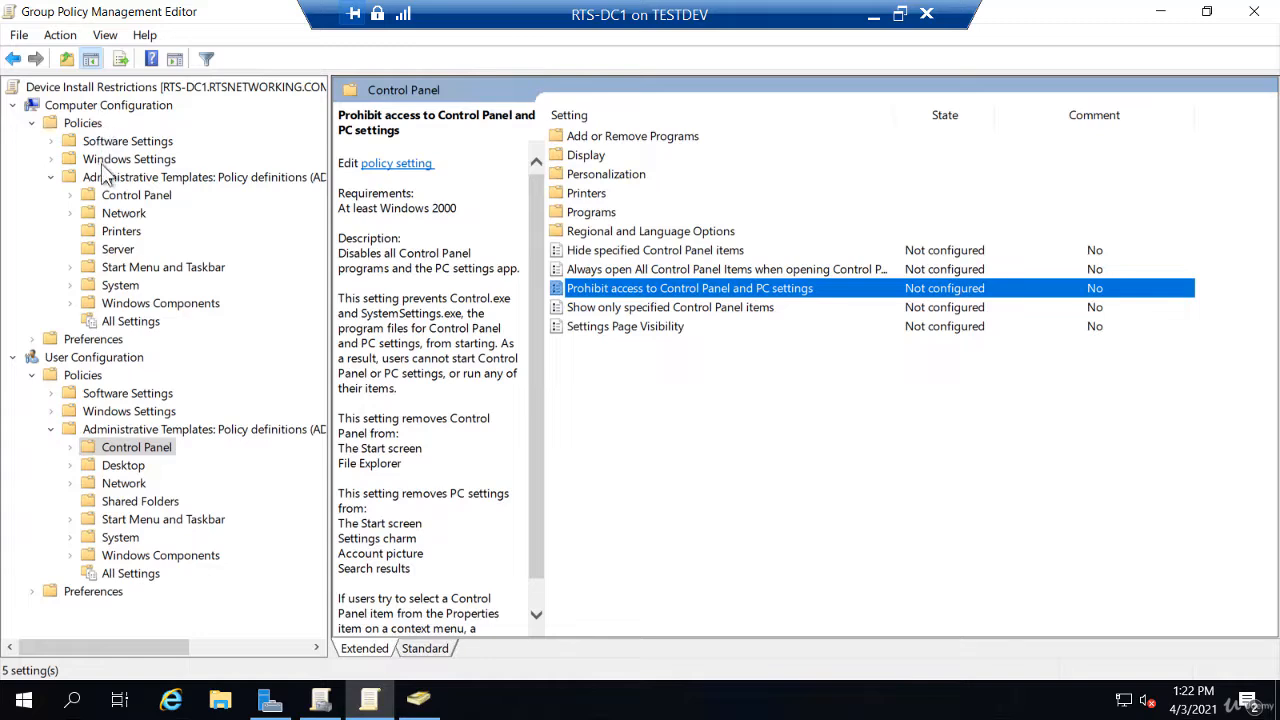
left_click(113, 197)
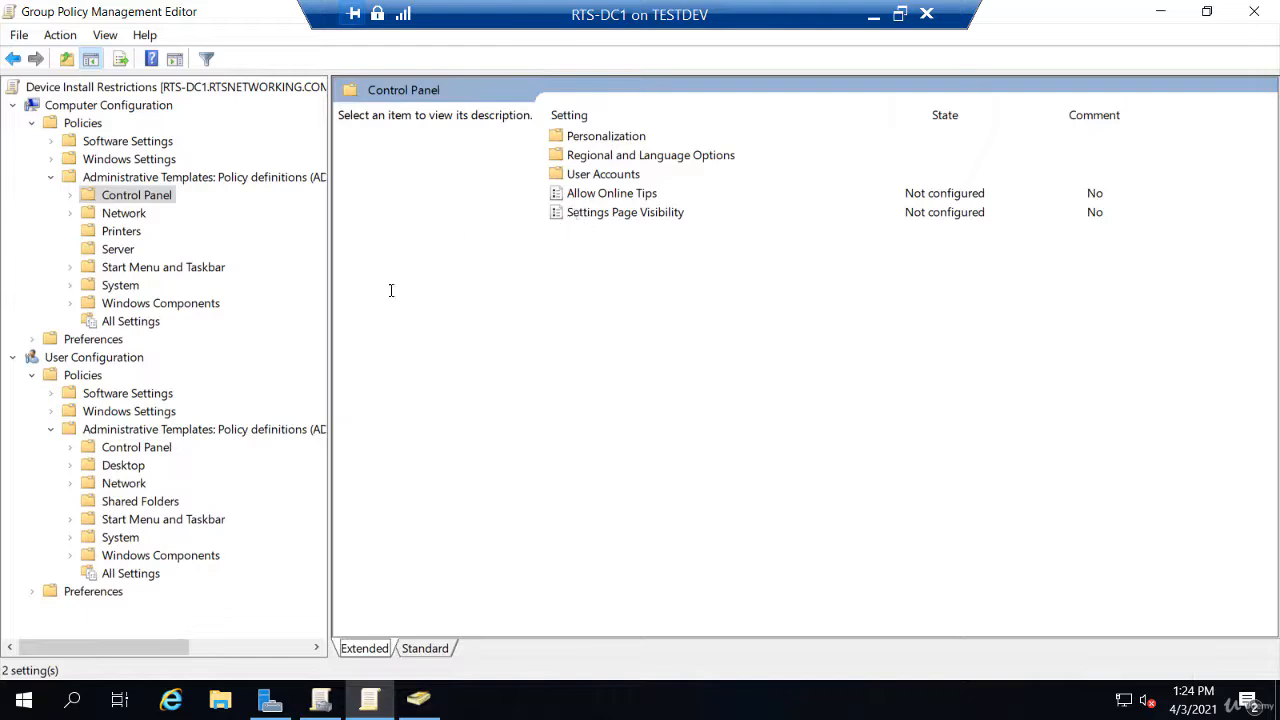
- Look through the Windows Settings policies under User Configuration, and close the Group Policy Management Editor
left_click(51, 412)
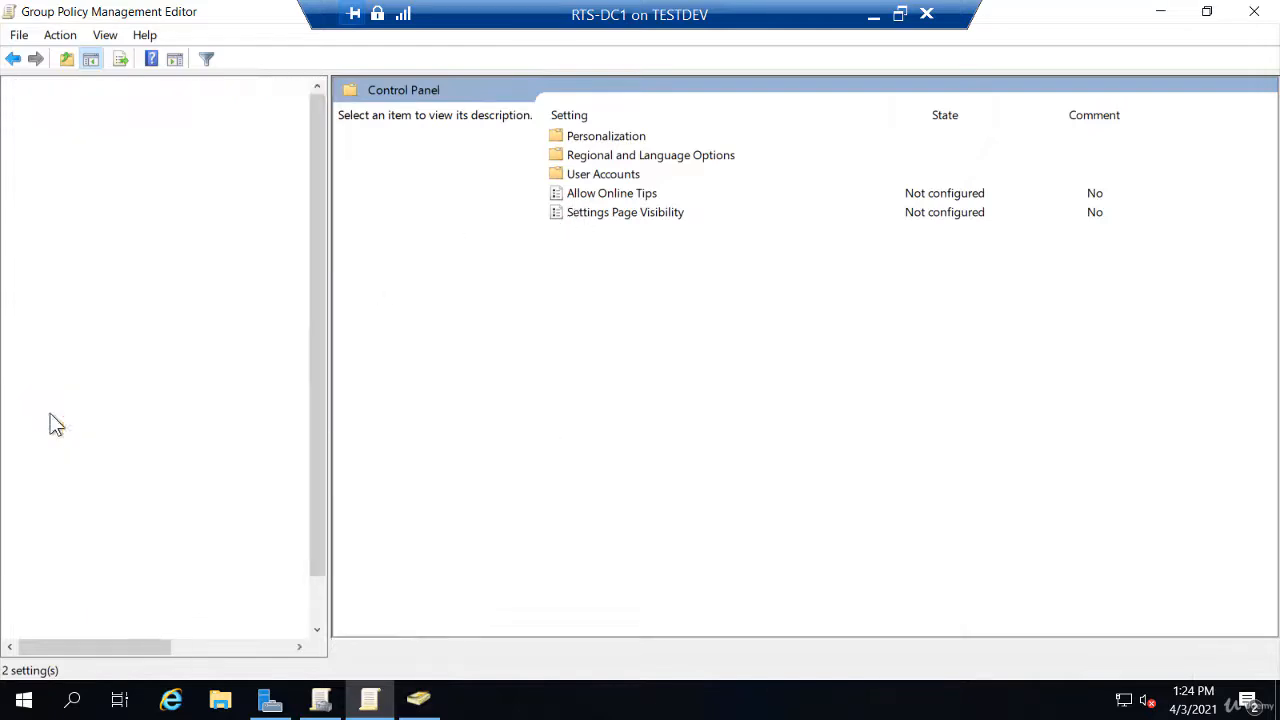
scroll(138, 565, "down", 1)
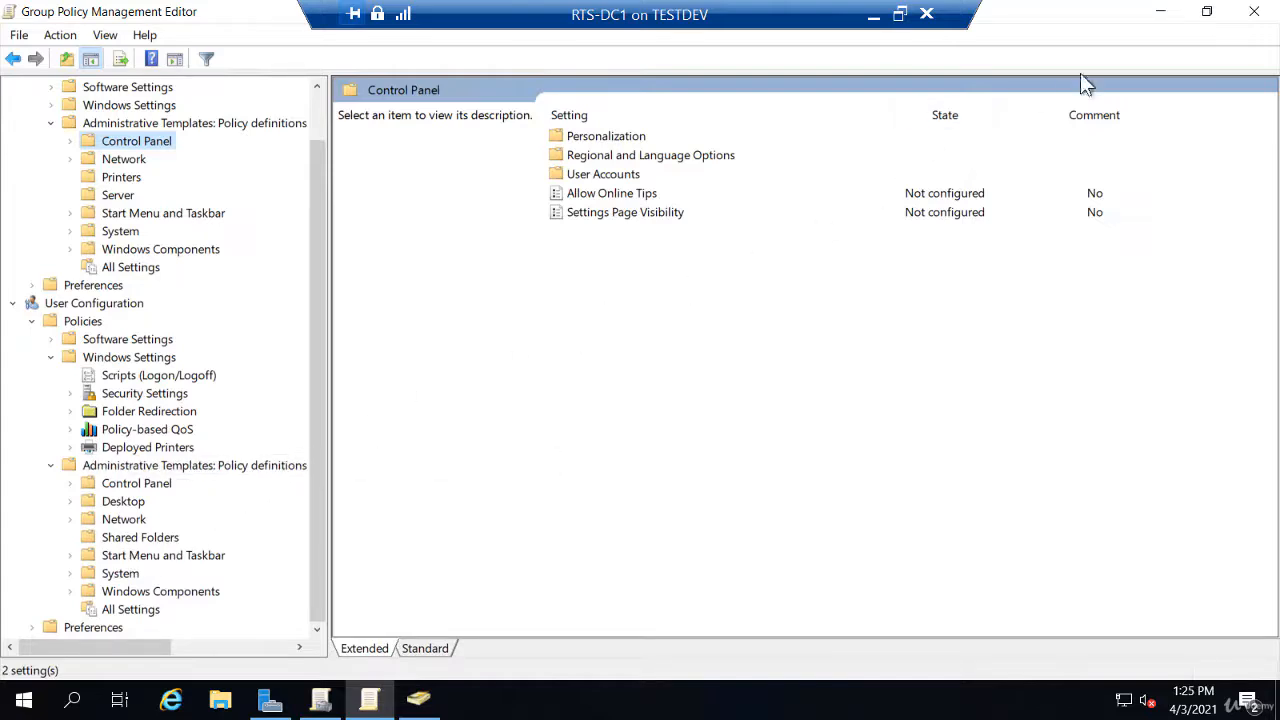
left_click(1254, 11)
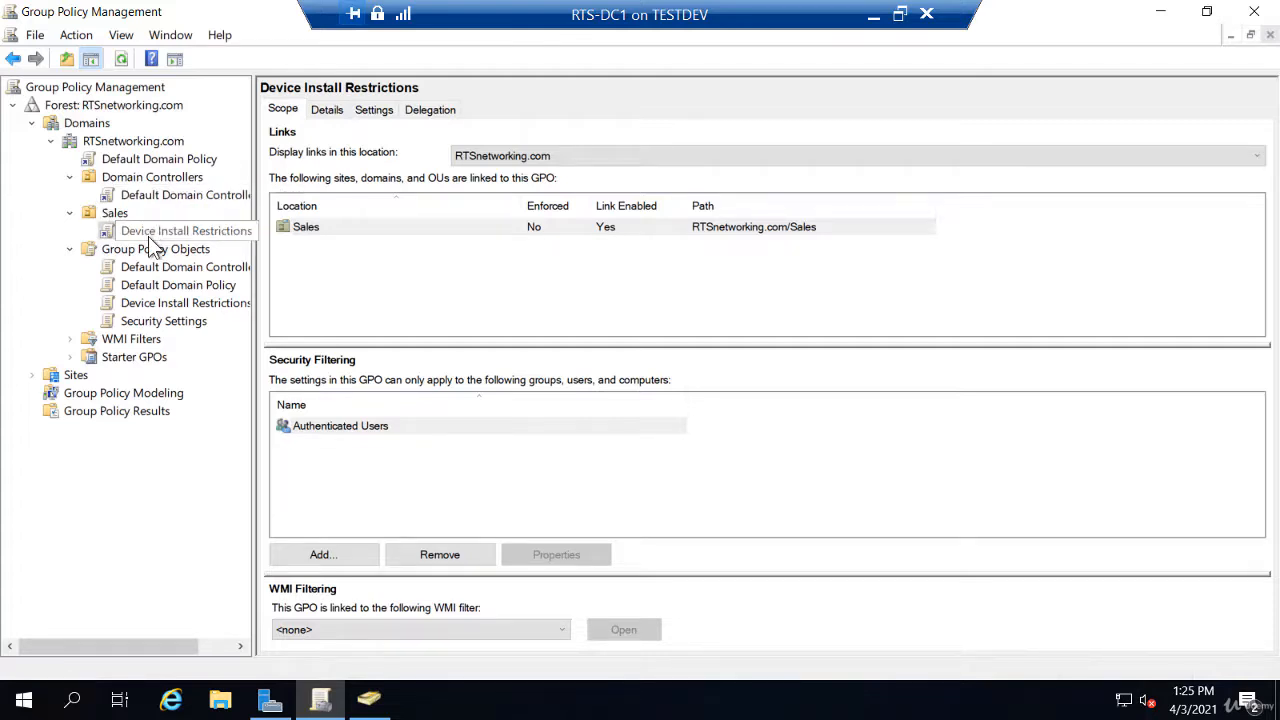
- Review the settings report and scope of the Device Install Restrictions GPO in Group Policy Objects
left_click(157, 306)
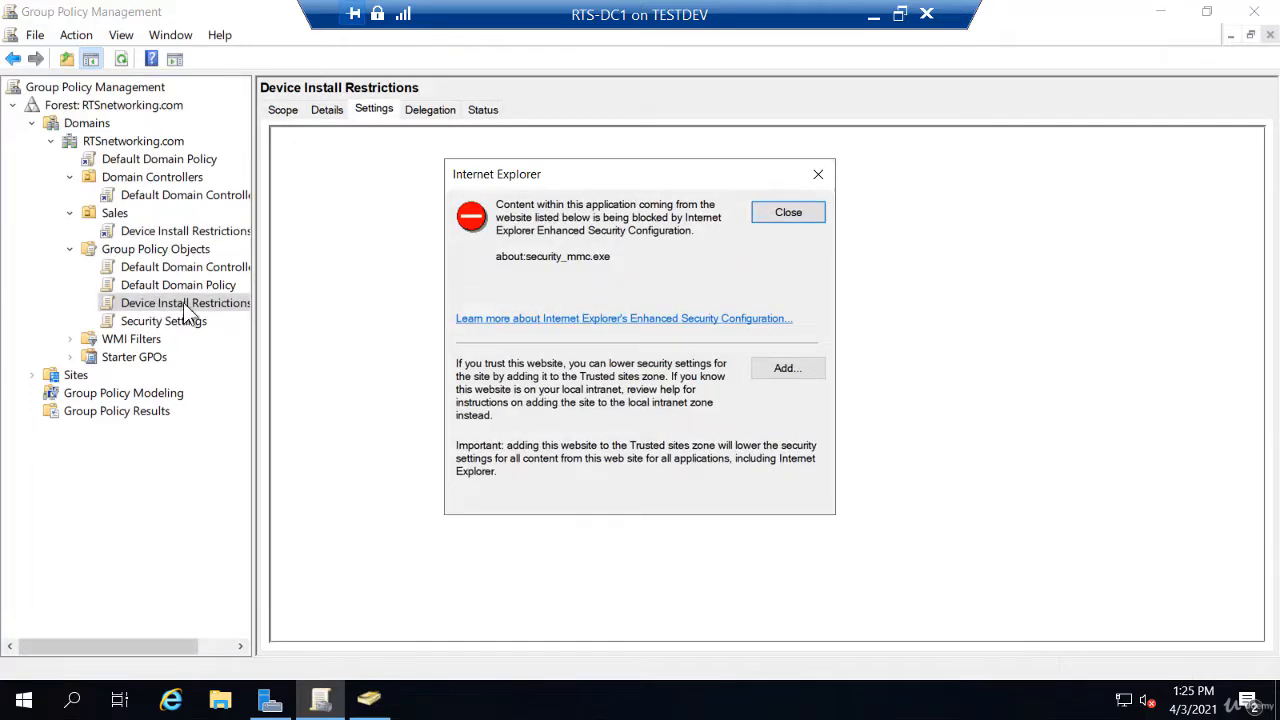
left_click(801, 216)
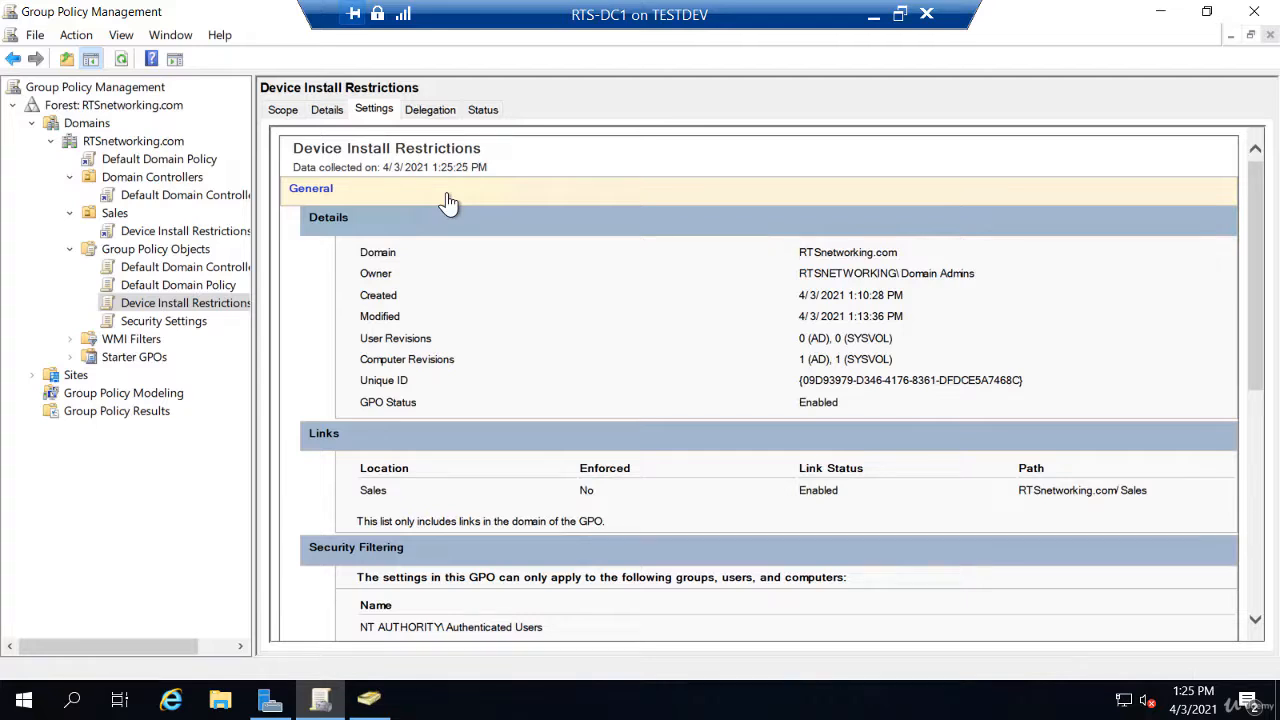
left_click(283, 109)
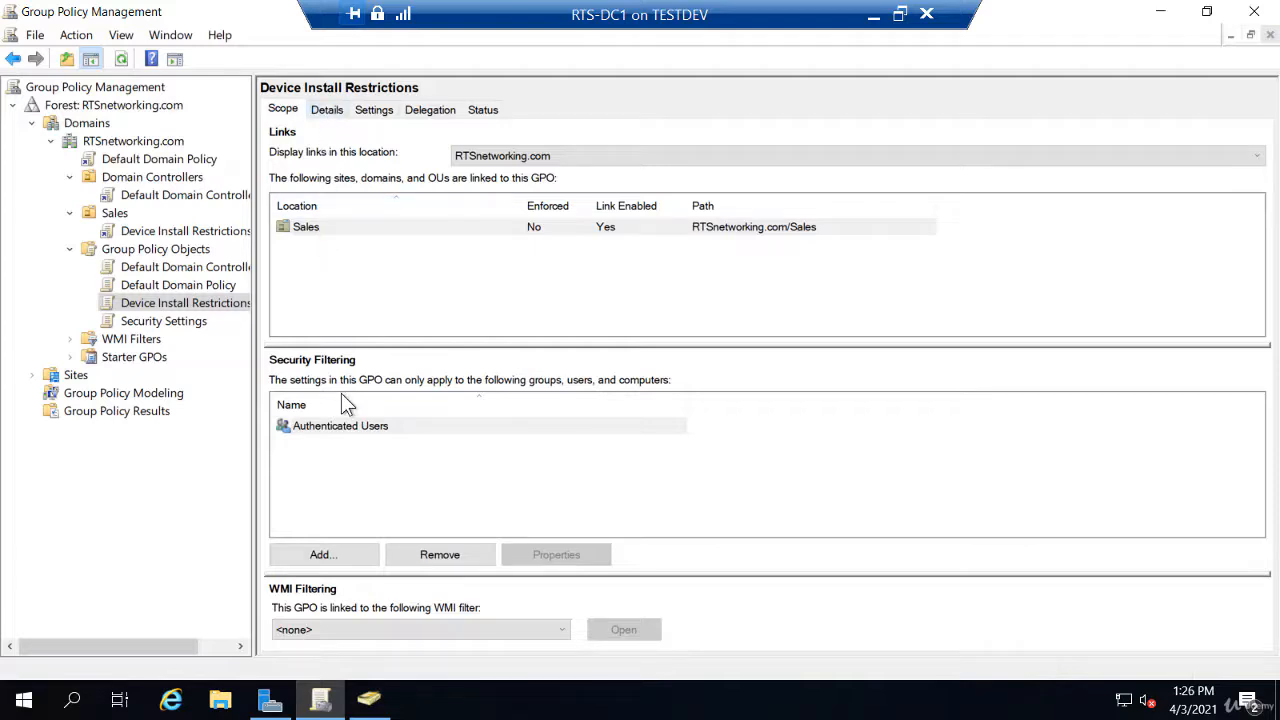
- Set the GPO status of Device Install Restrictions to All settings disabled and accept the change
left_click(327, 110)
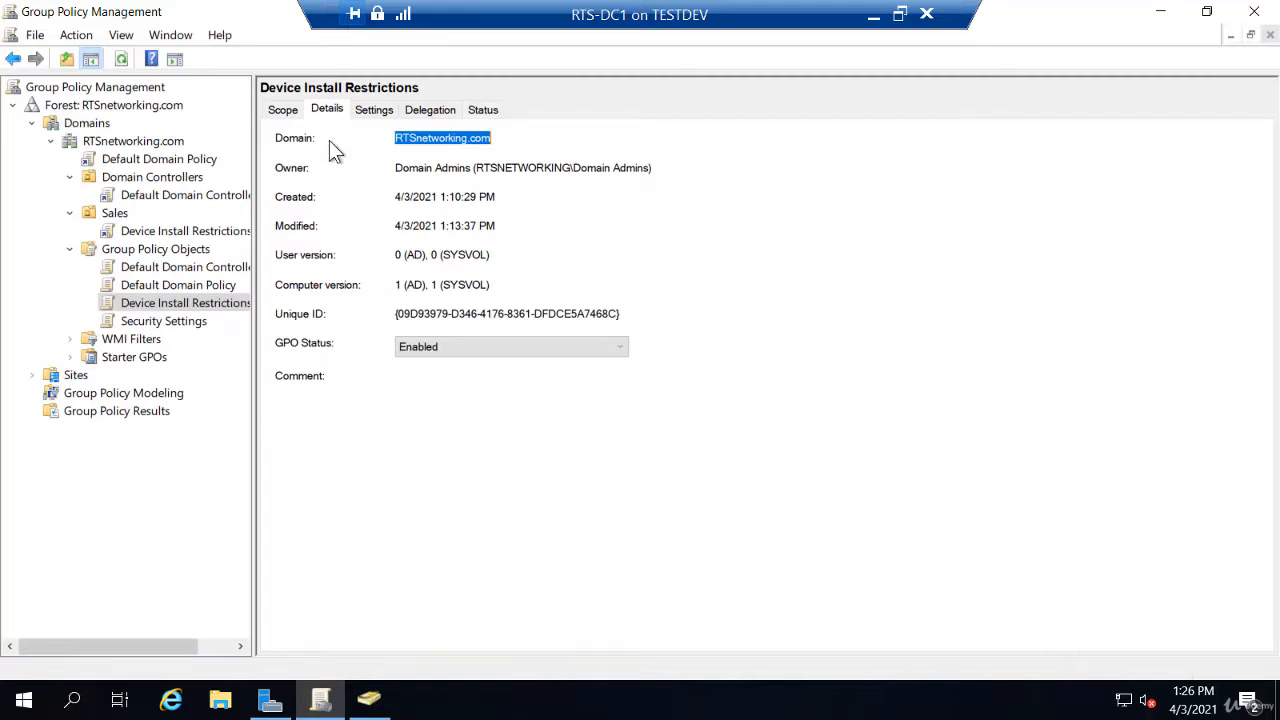
left_click(423, 346)
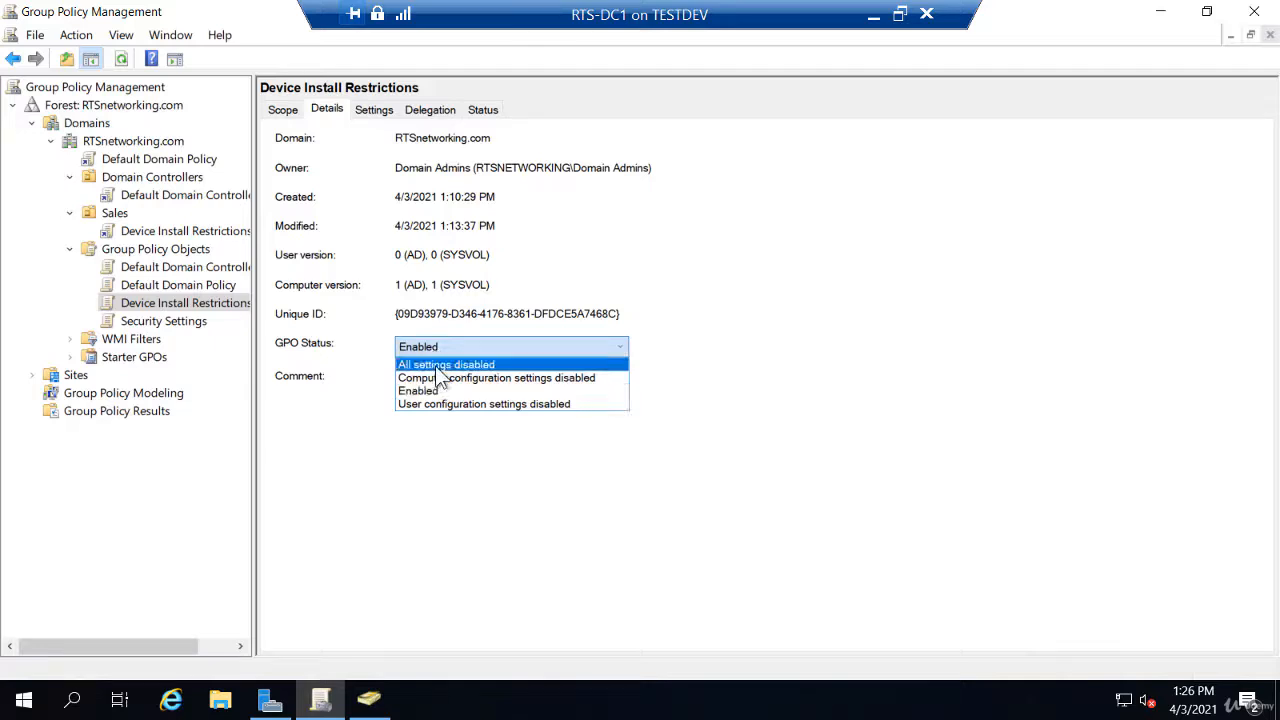
left_click(435, 365)
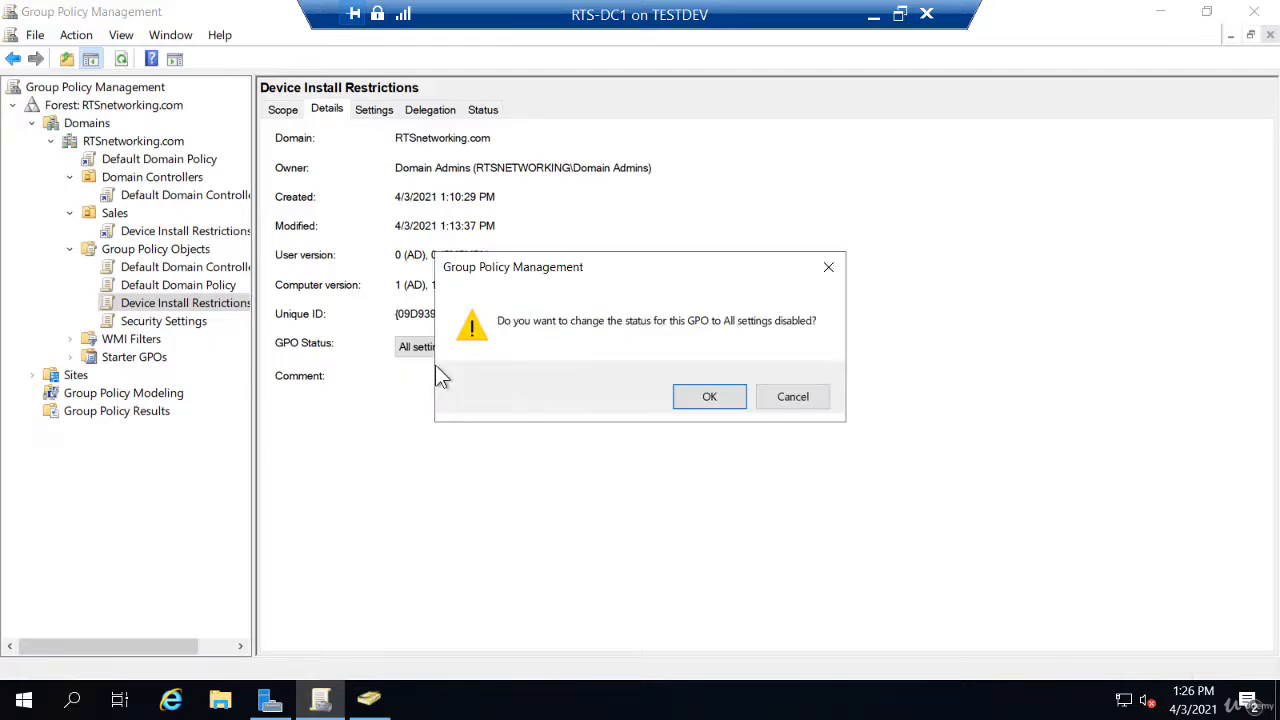
left_click(729, 404)
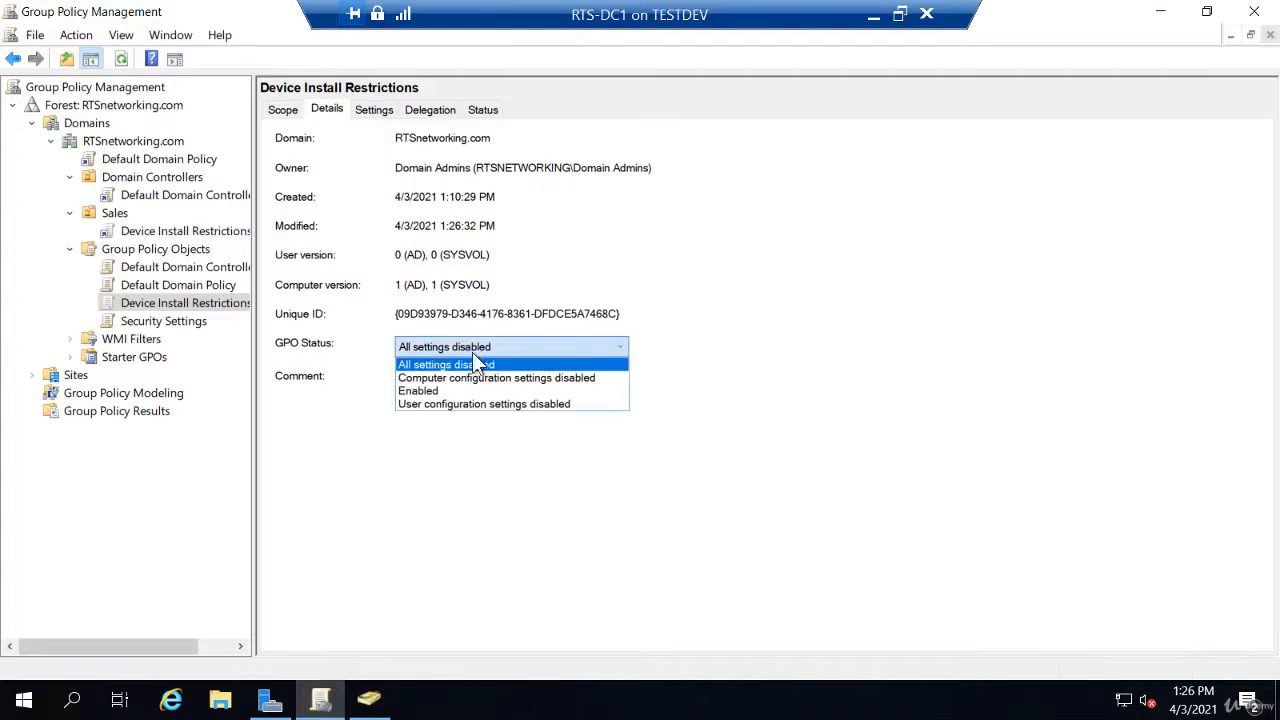
- Set the Device Install Restrictions GPO status back to Enabled, and check the available status options without choosing another
left_click(450, 391)
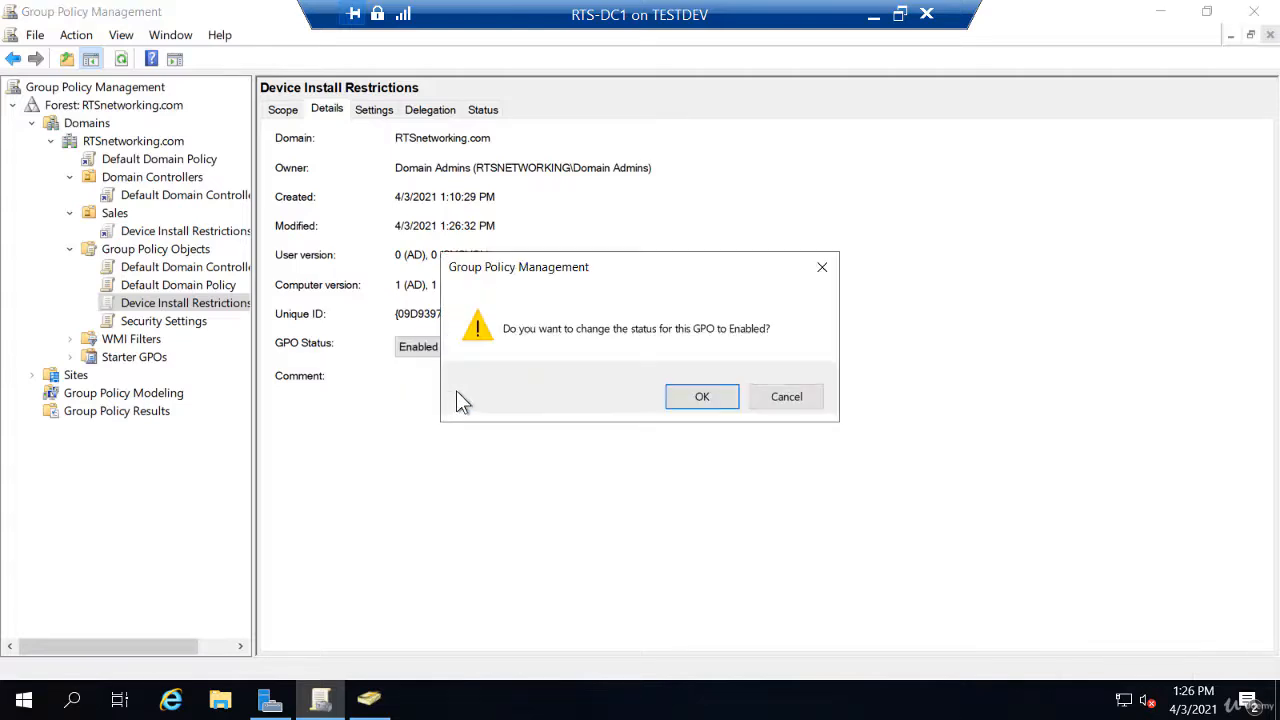
left_click(691, 405)
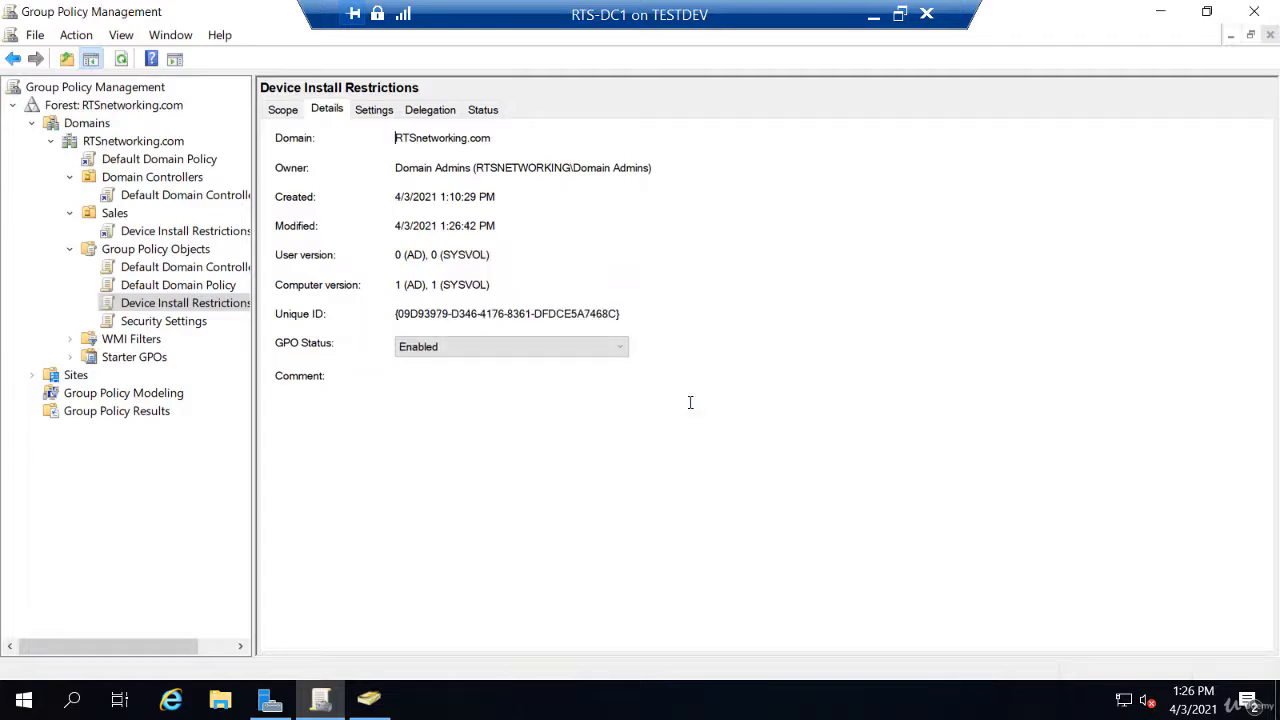
left_click(566, 351)
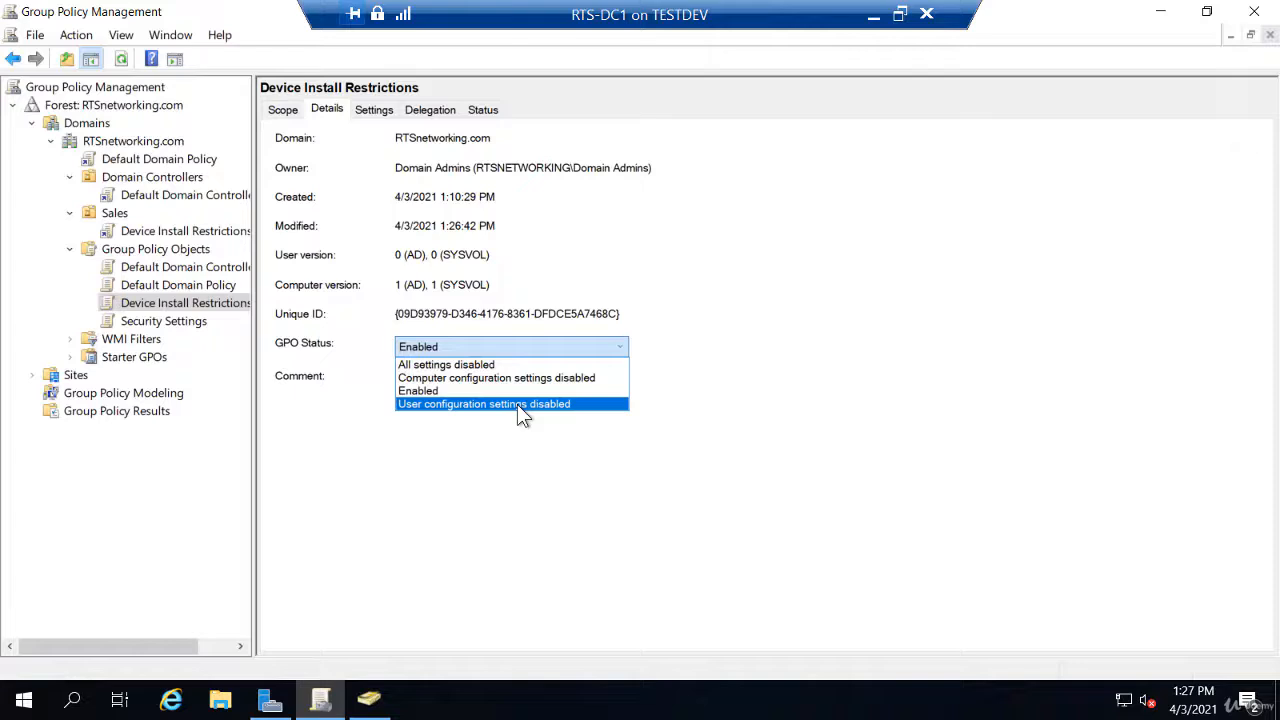
left_click(499, 286)
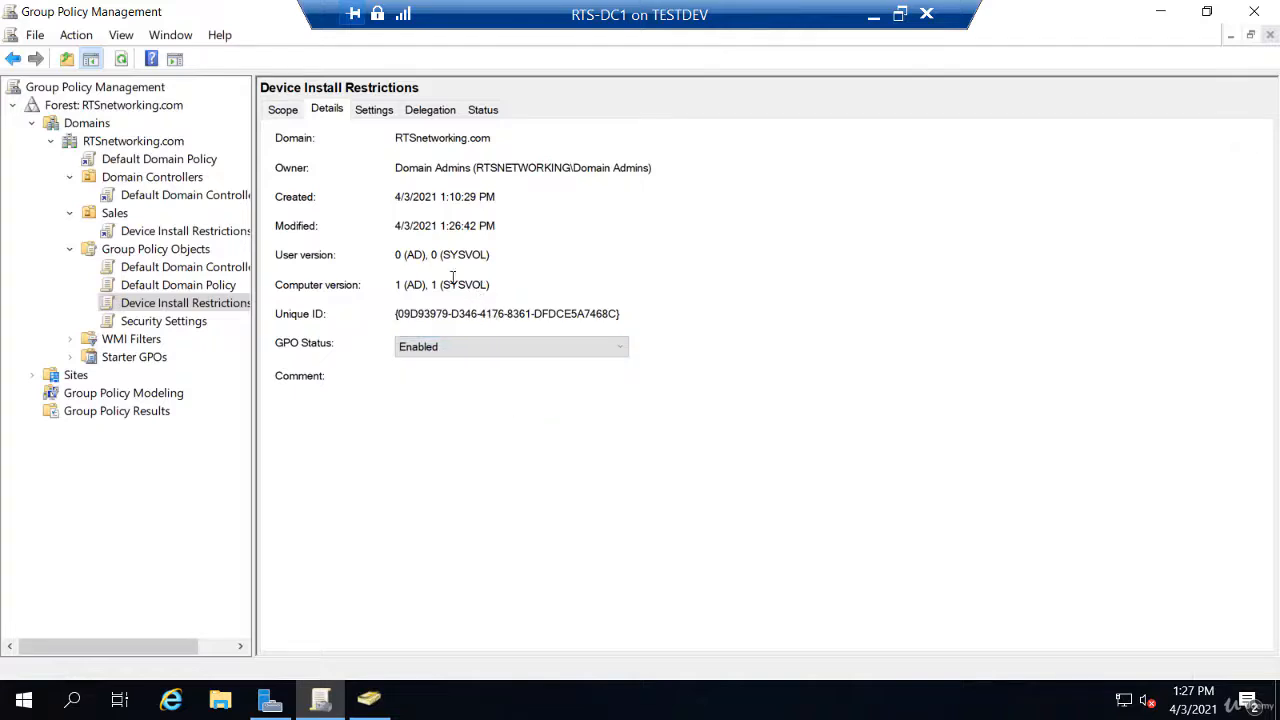
- Review the Device Install Restrictions settings report down to User Configuration, and examine the delegated permissions, including those of Domain Admins
left_click(376, 110)
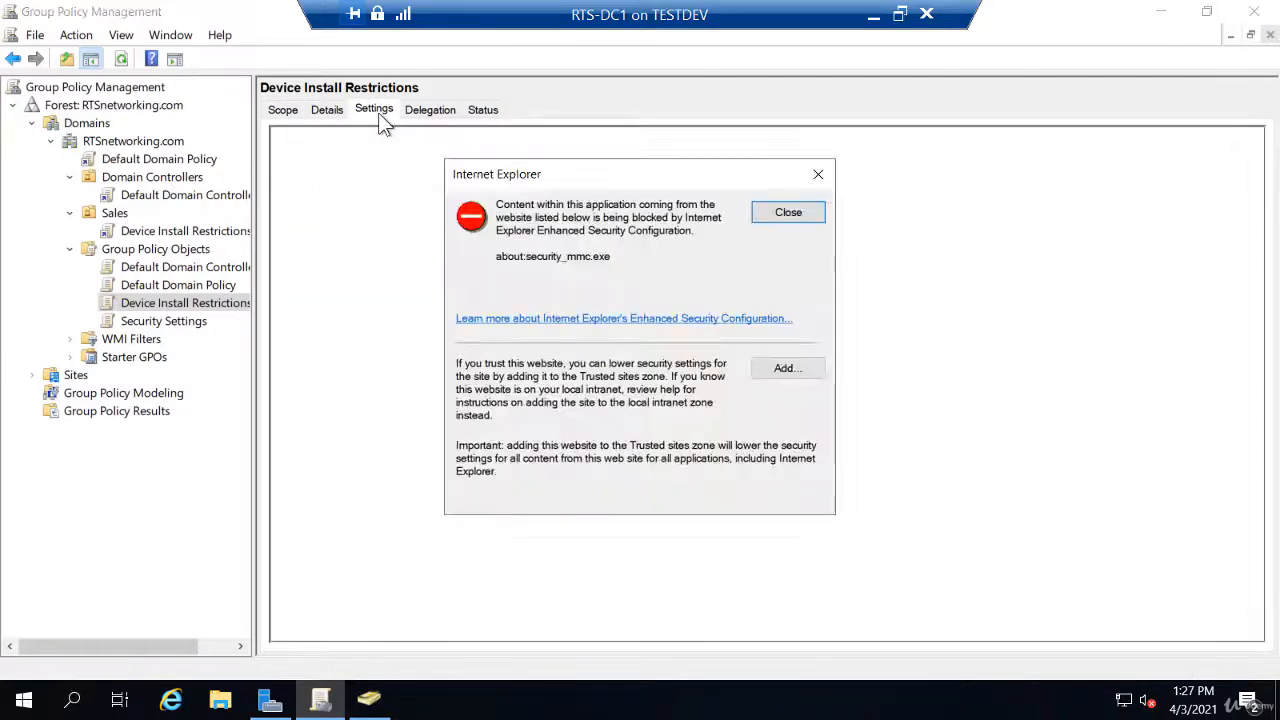
left_click(804, 218)
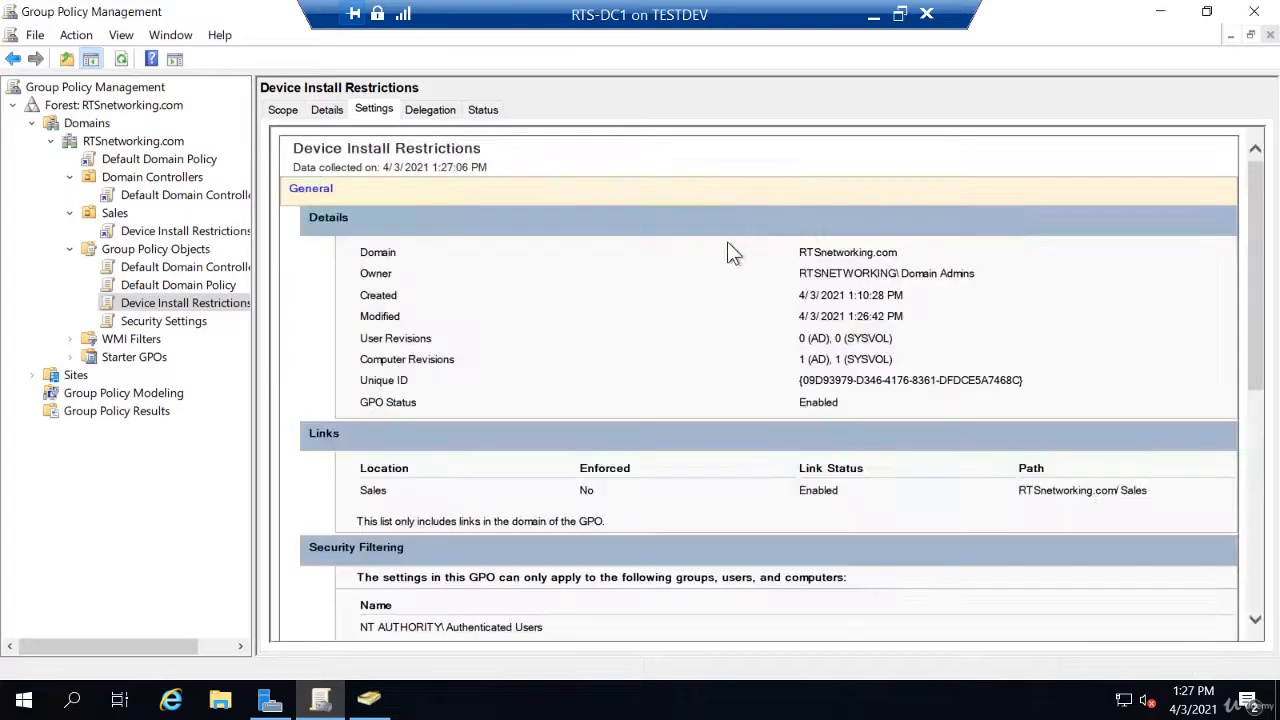
scroll(533, 277, "down", 1)
scroll(533, 285, "down", 1)
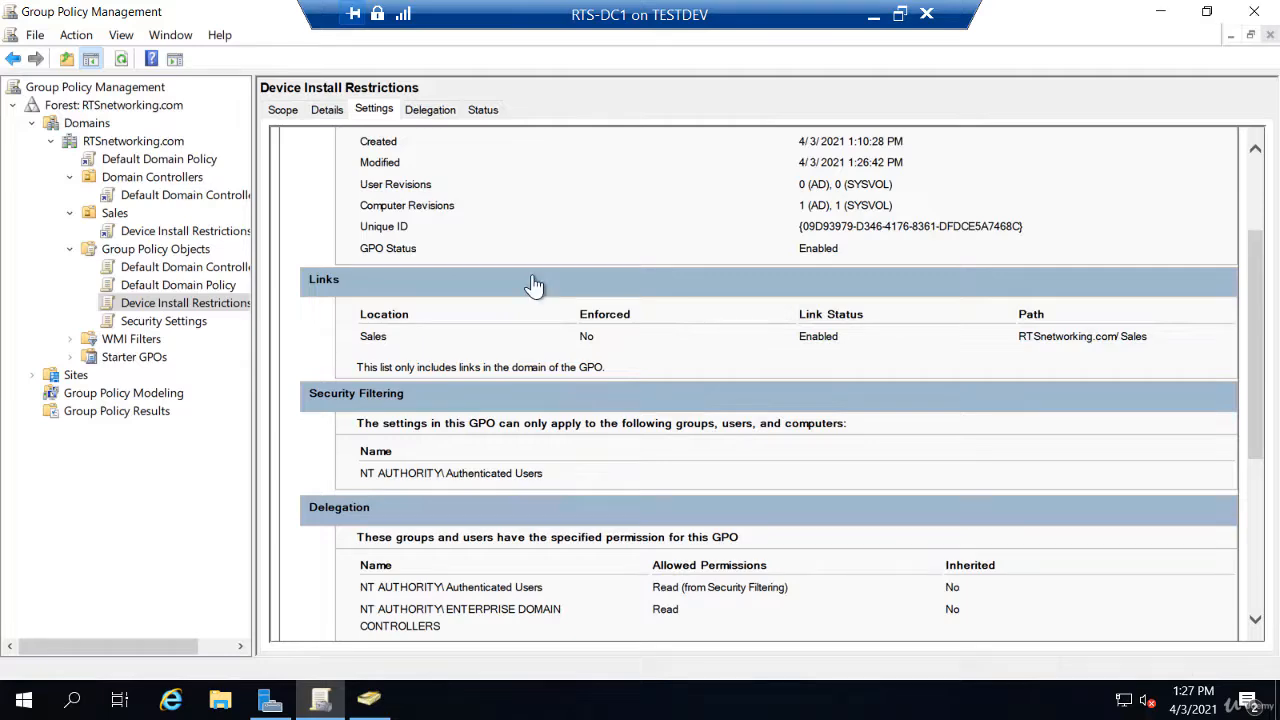
scroll(538, 304, "down", 4)
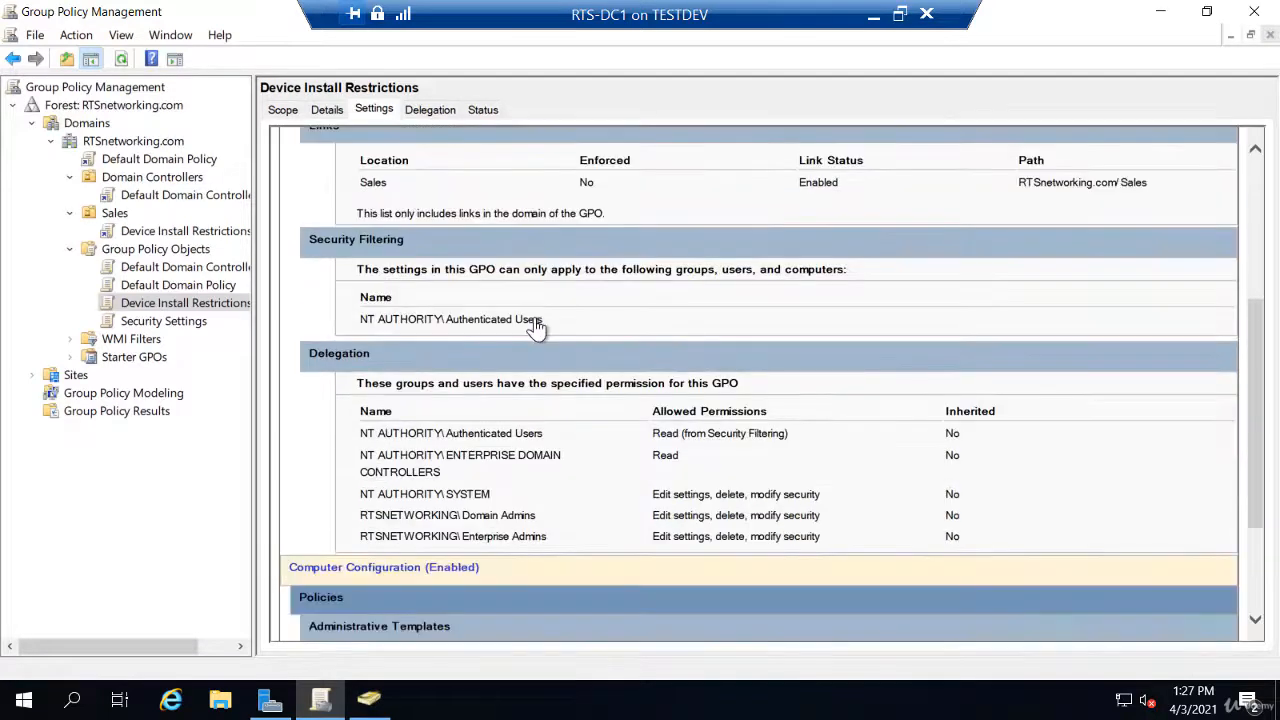
scroll(538, 326, "down", 1)
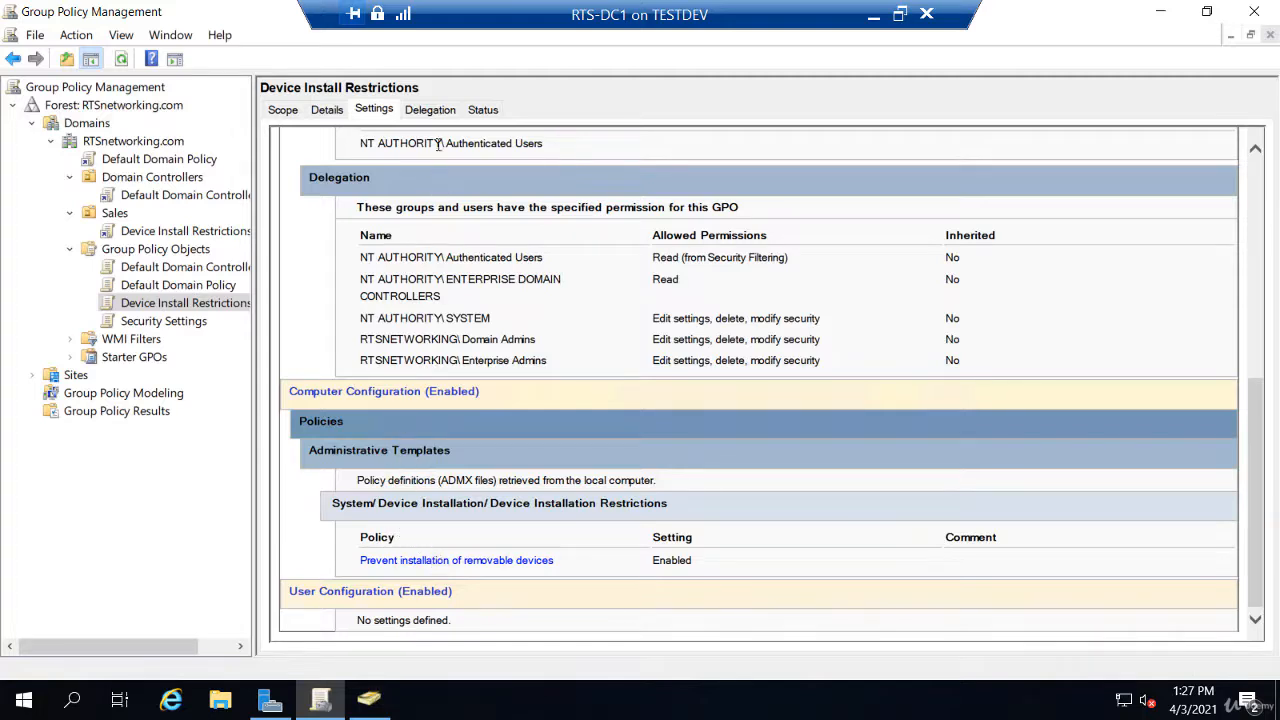
left_click(432, 112)
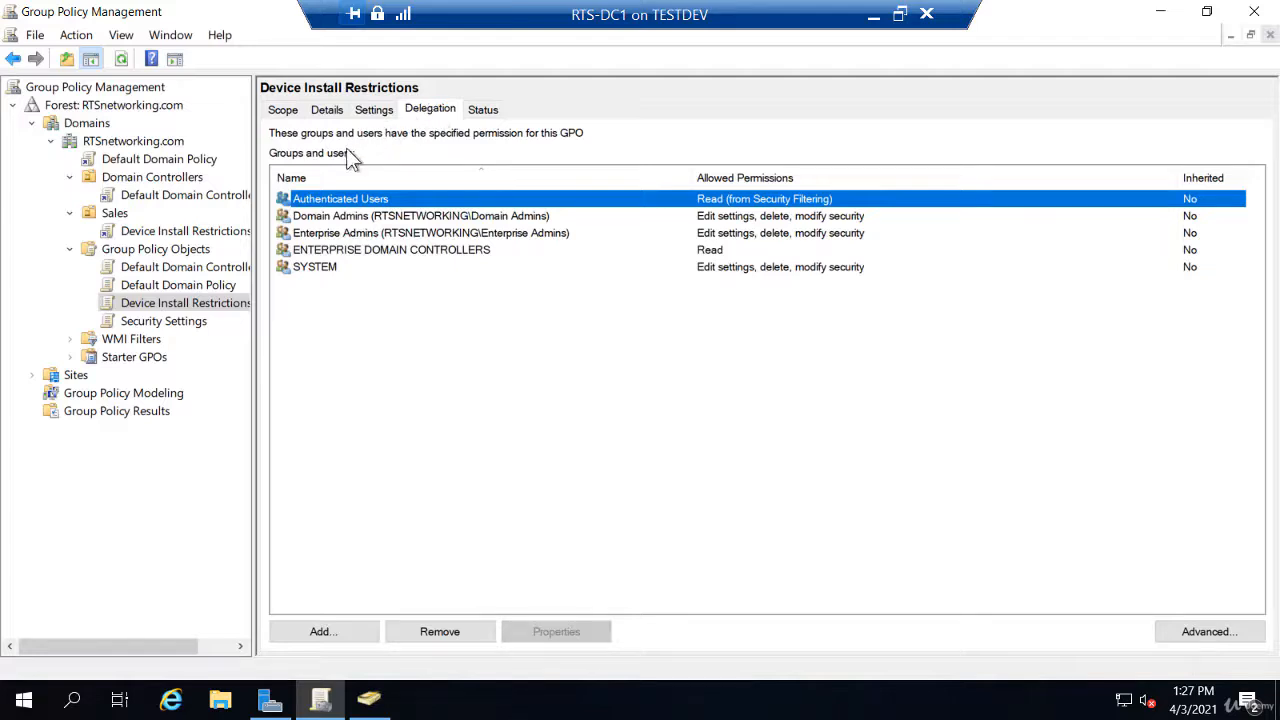
left_click(334, 222)
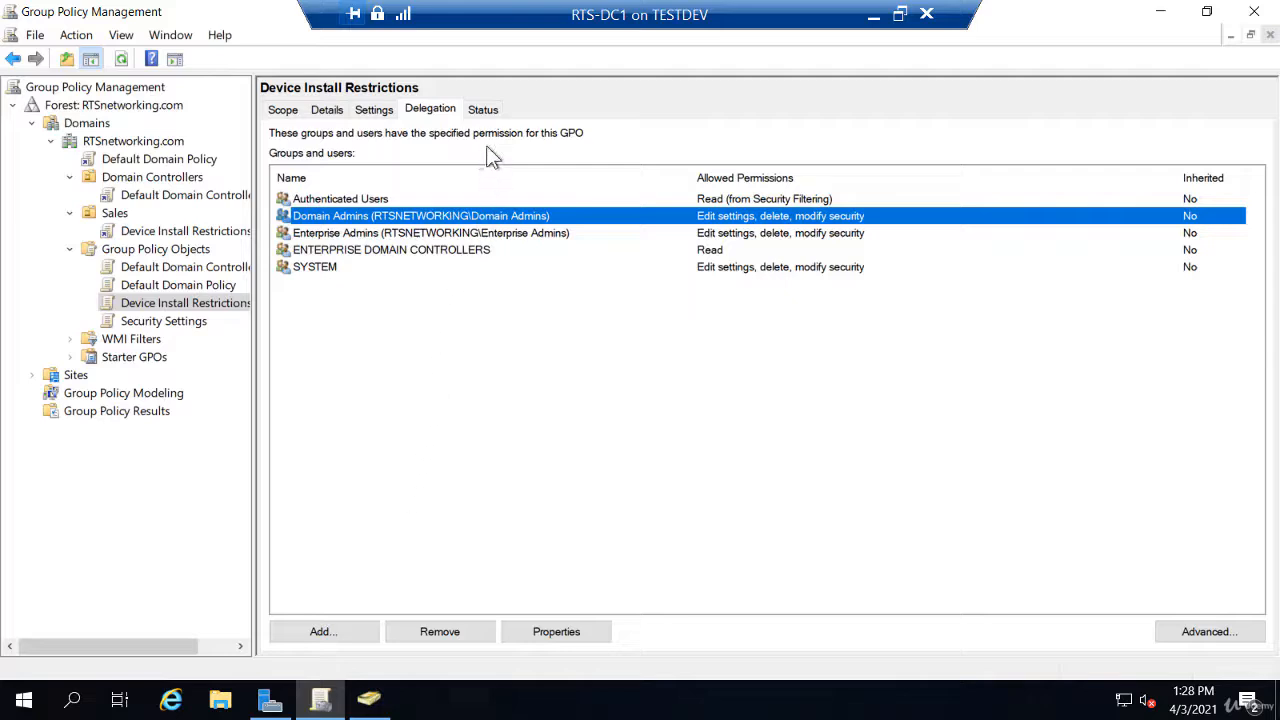
- Expand the baseline domain controller's status details and gather the Active Directory and SYSVOL replication status from all domain controllers
left_click(489, 112)
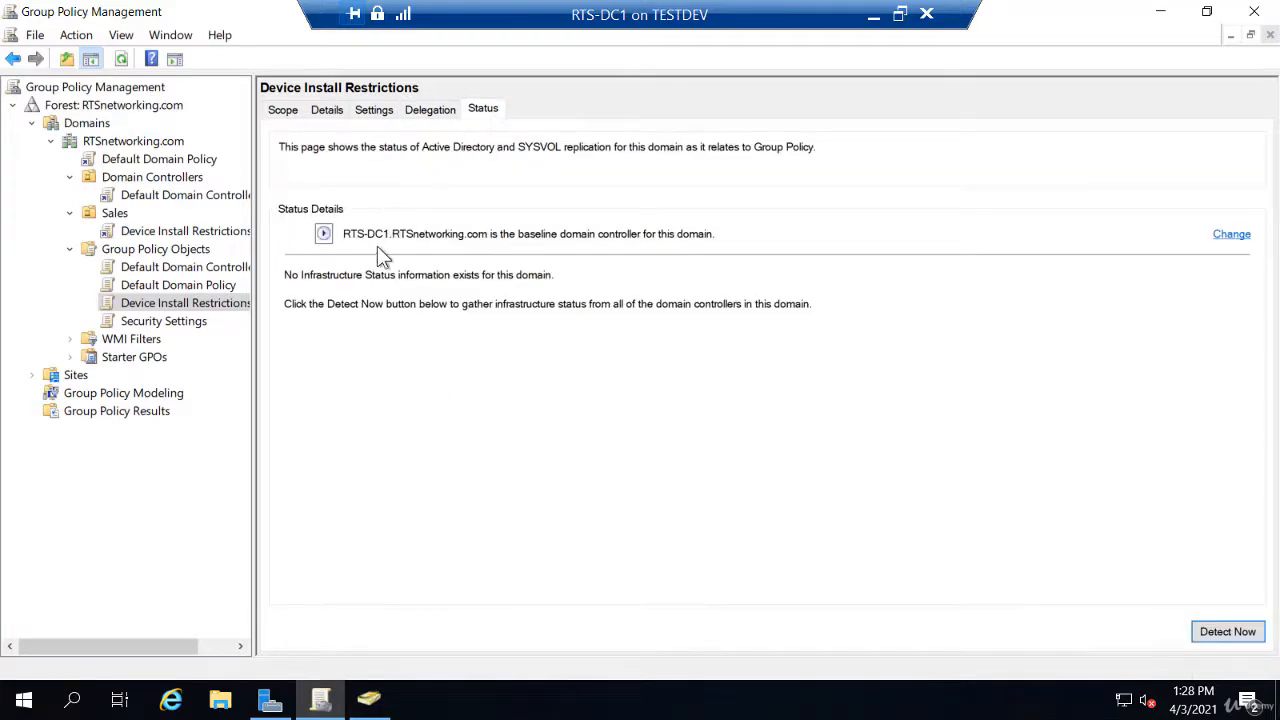
left_click(323, 236)
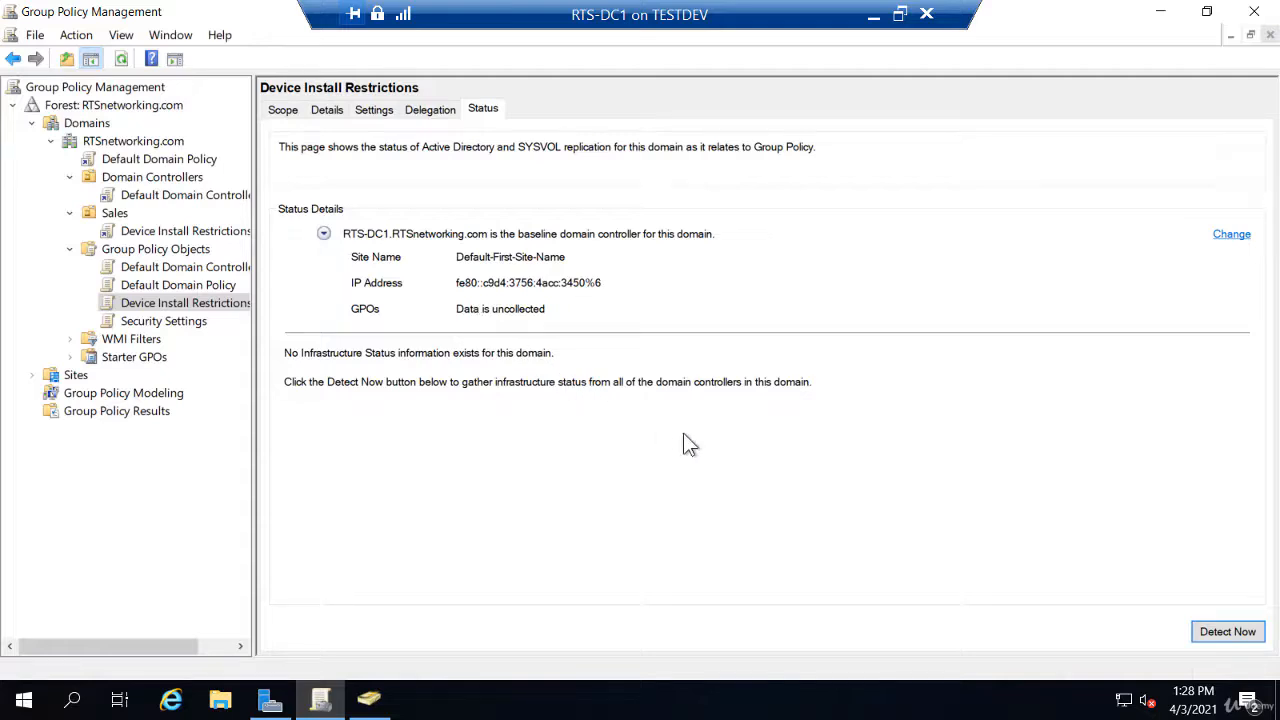
left_click(1218, 635)
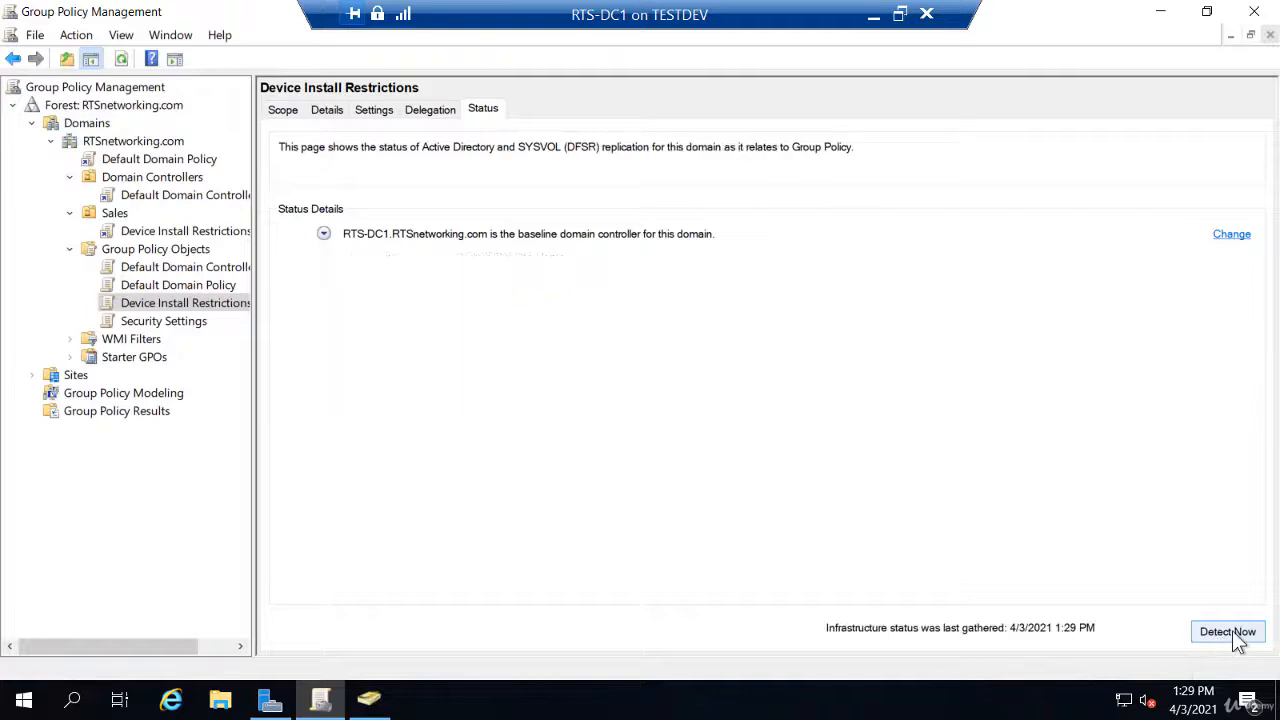